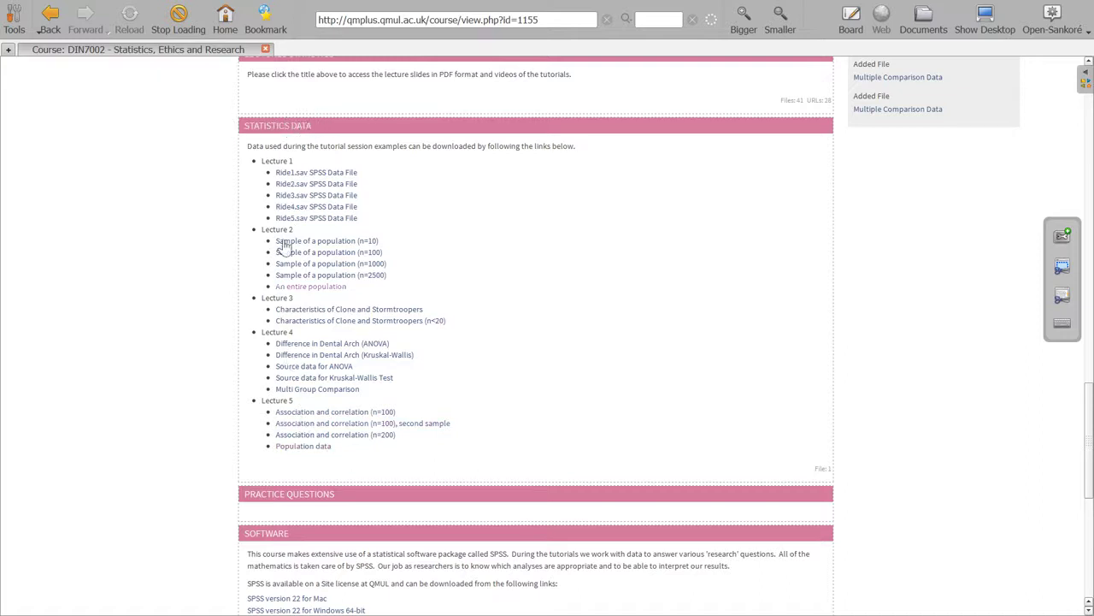
Step: Open the Statistics Data topic of the course and find the Multiple Comparison Data file description
{"action": "left_click", "coordinate": [286, 128]}
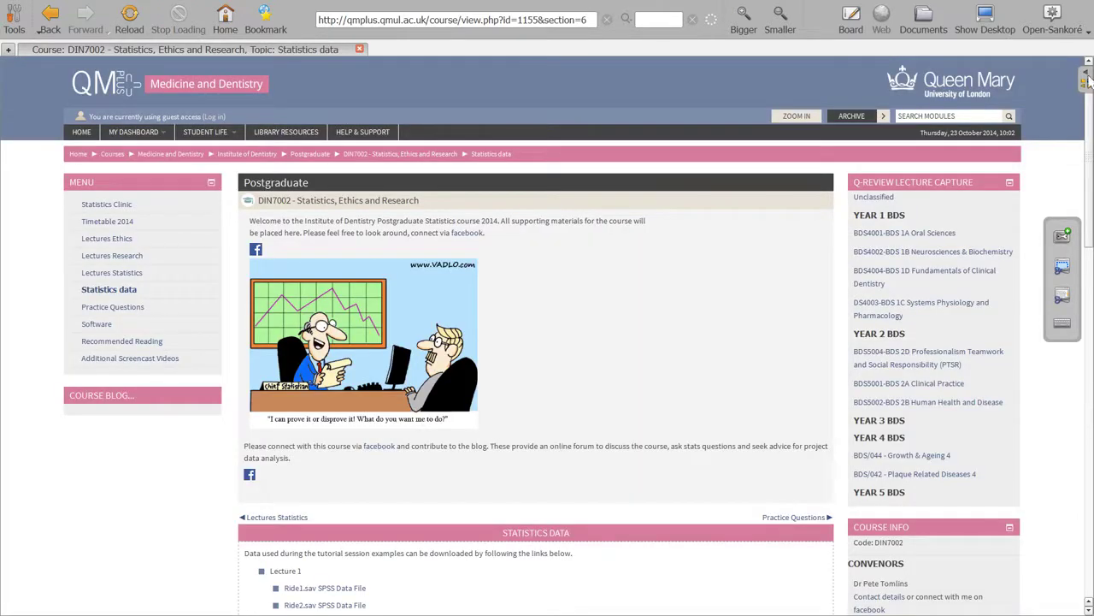
{"action": "scroll", "coordinate": [1062, 365], "scroll_direction": "down", "scroll_amount": 10}
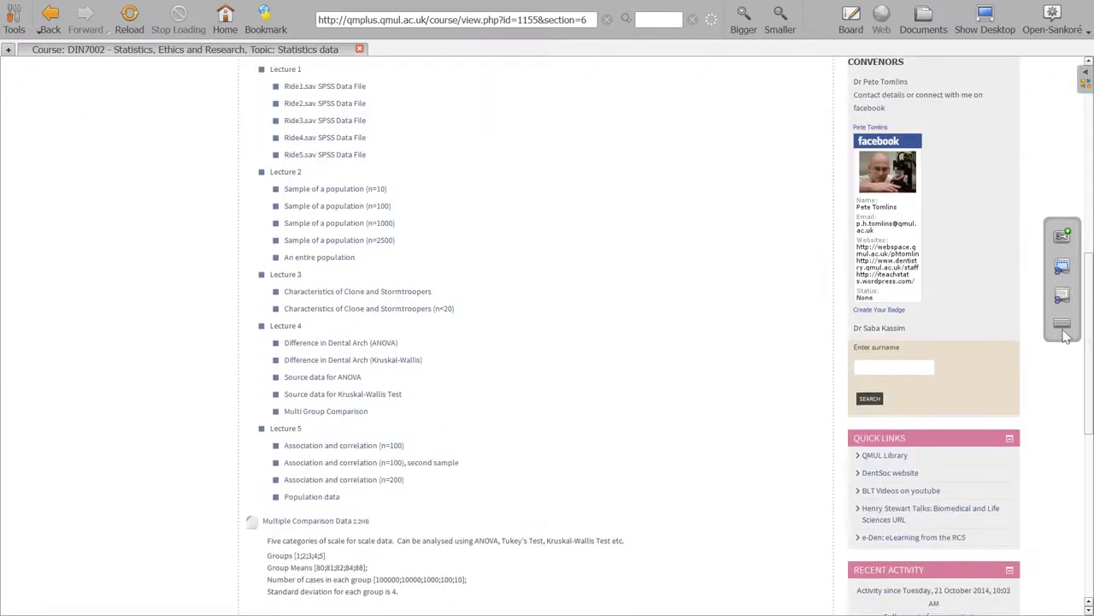
{"action": "scroll", "coordinate": [1059, 380], "scroll_direction": "down", "scroll_amount": 2}
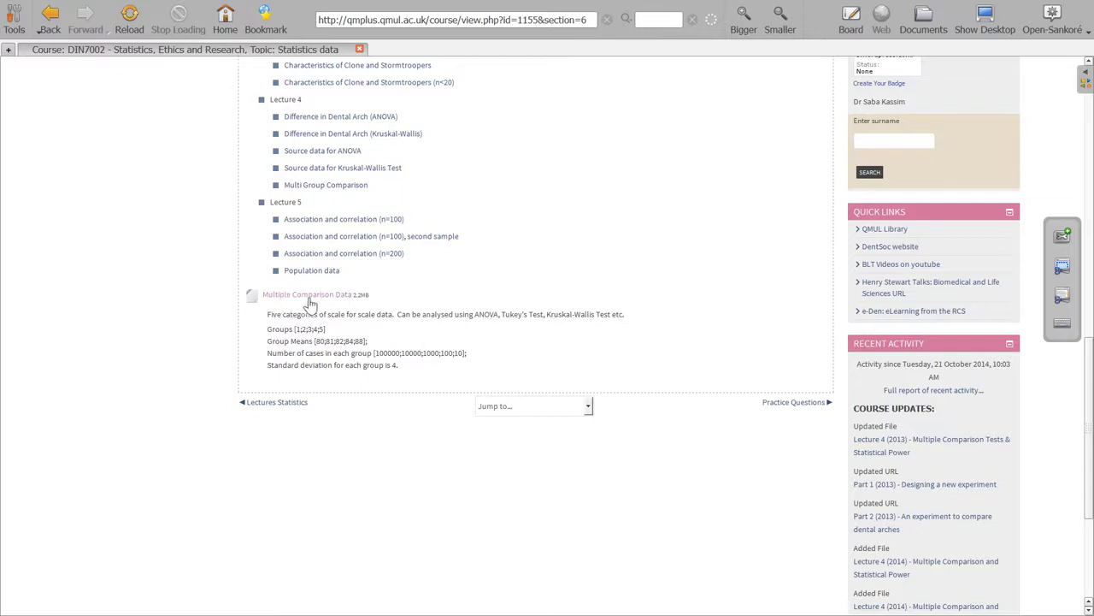
Step: Switch to SPSS Statistics and review the trooper data and its variable definitions, widening the Label column to read the full labels
{"action": "left_click", "coordinate": [985, 23]}
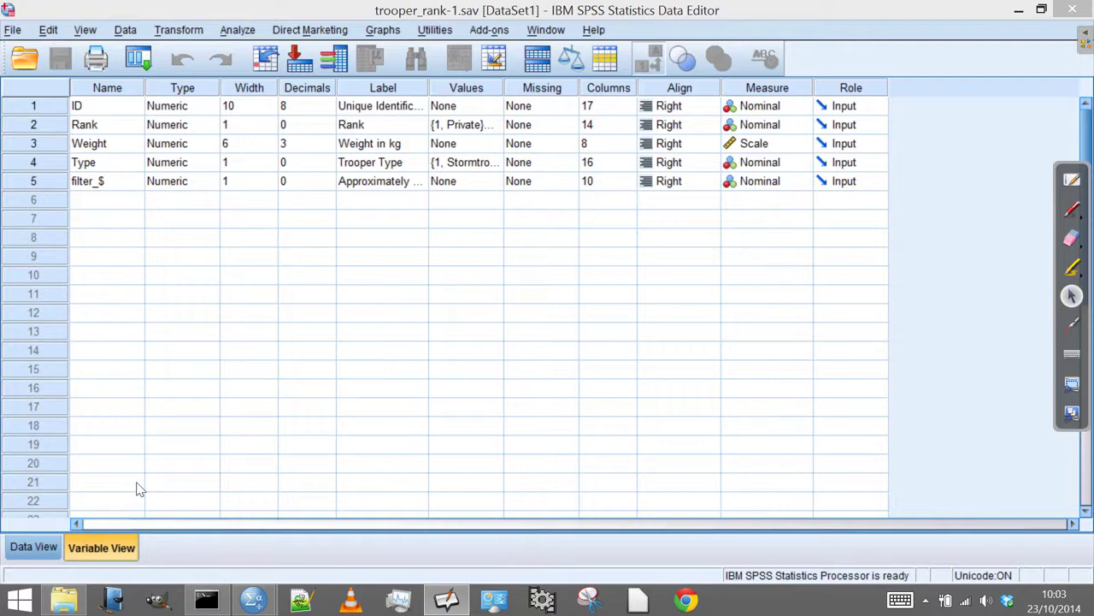
{"action": "left_click", "coordinate": [41, 547]}
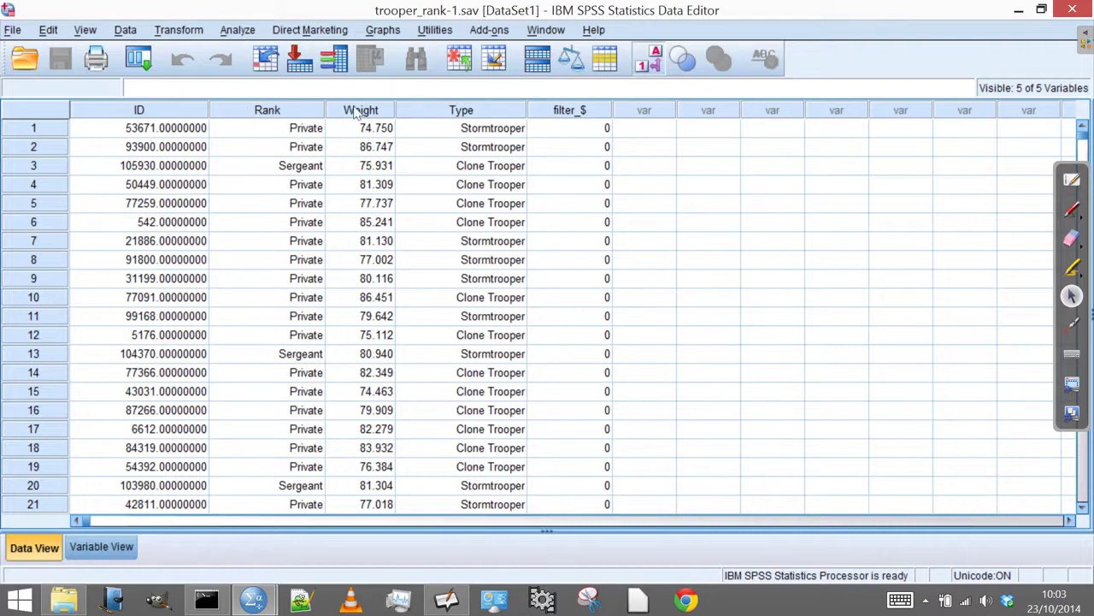
{"action": "left_click", "coordinate": [99, 545]}
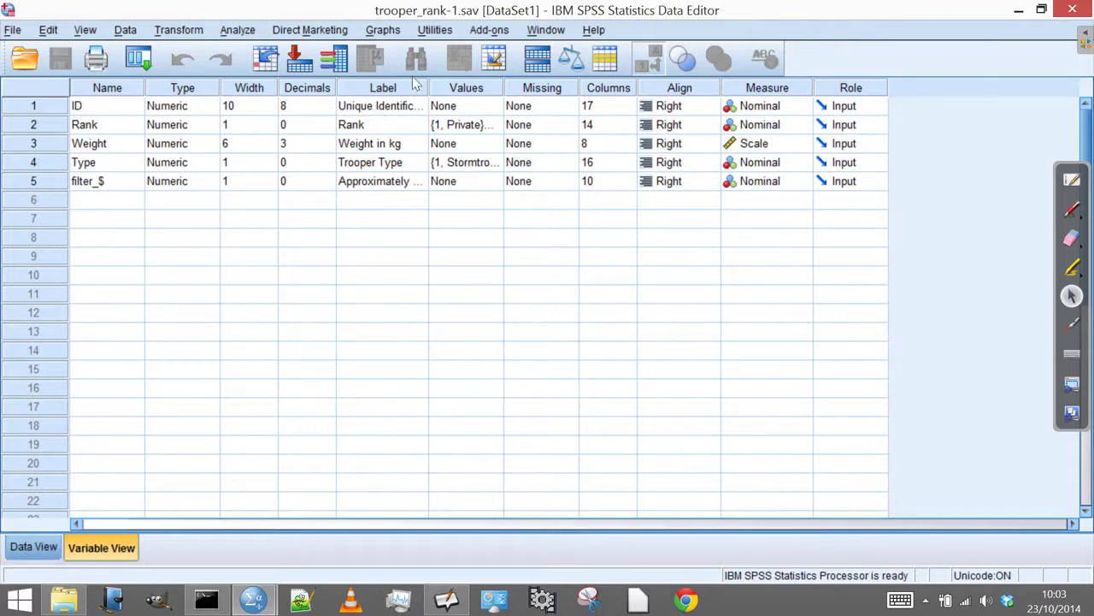
{"action": "left_click_drag", "start_coordinate": [428, 87], "coordinate": [600, 89]}
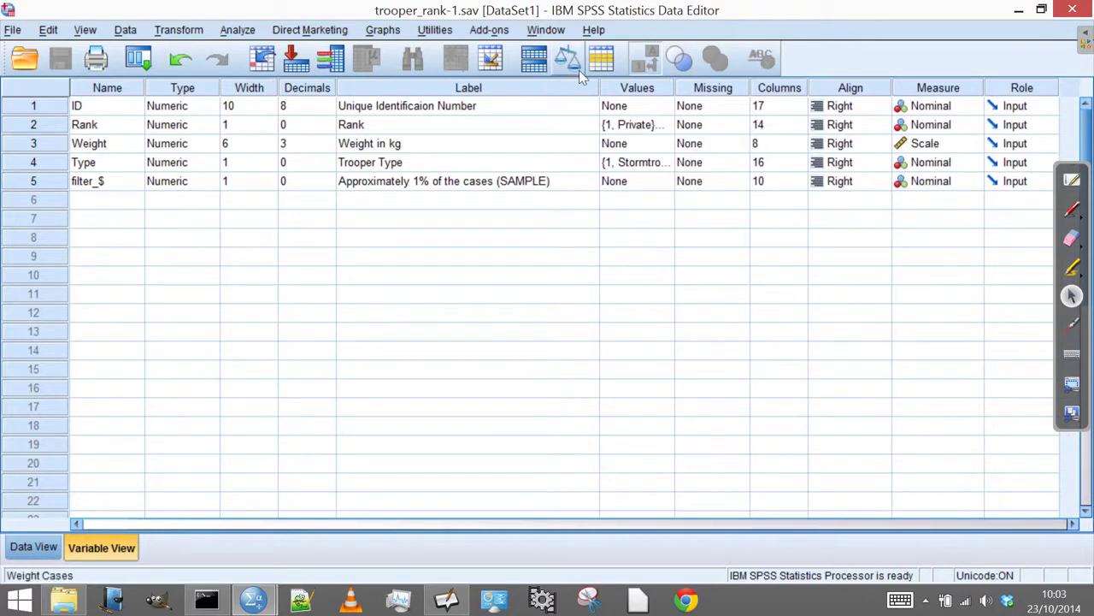
{"action": "left_click", "coordinate": [34, 552]}
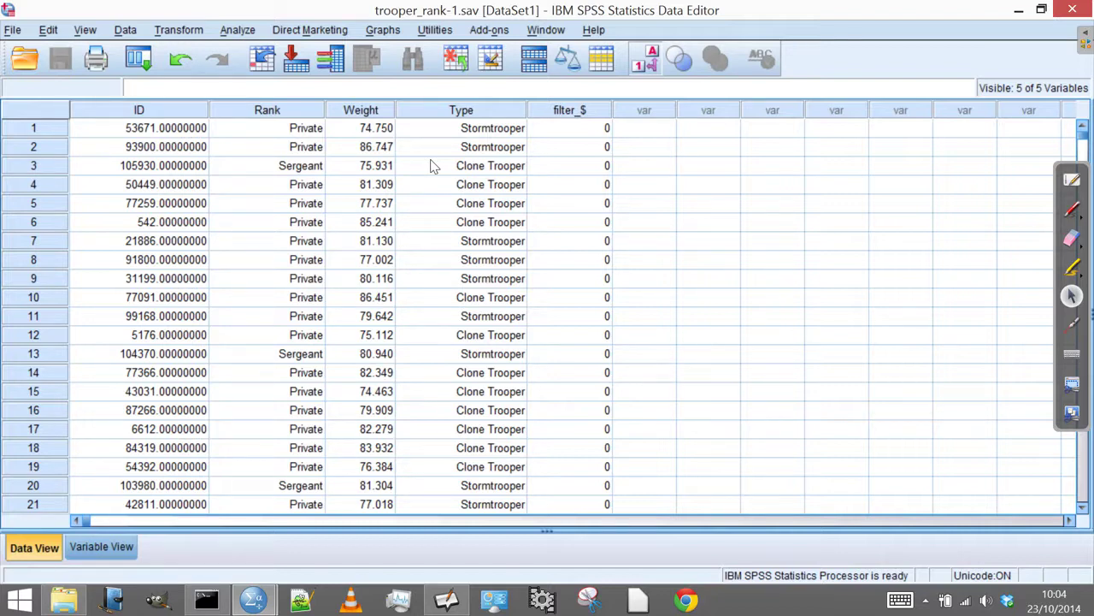
{"action": "left_click", "coordinate": [128, 34]}
{"action": "left_click", "coordinate": [130, 34]}
{"action": "left_click", "coordinate": [126, 30]}
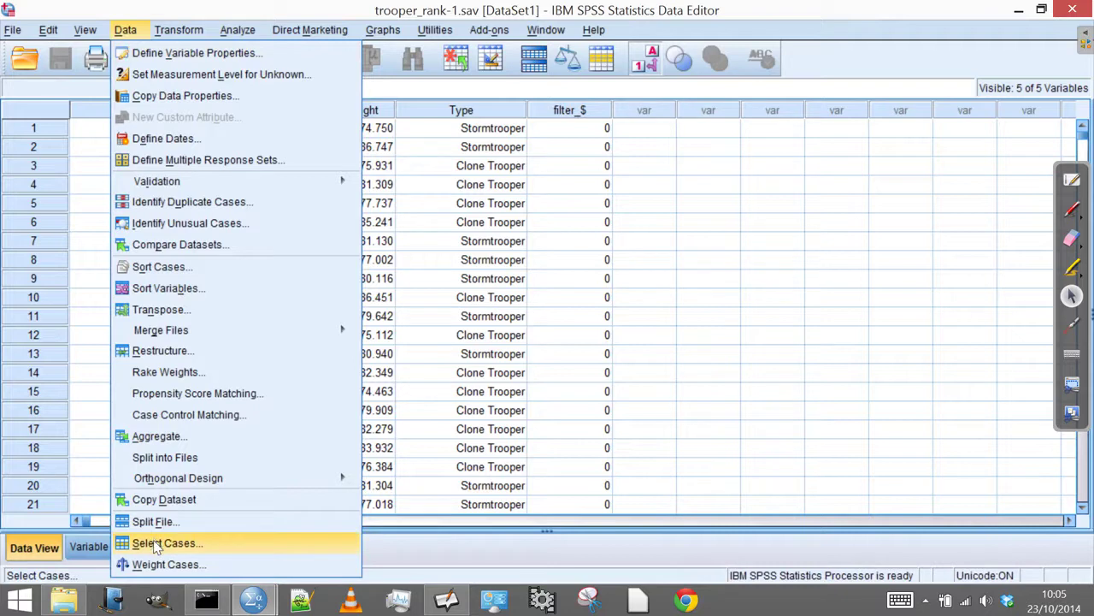
{"action": "left_click", "coordinate": [231, 548]}
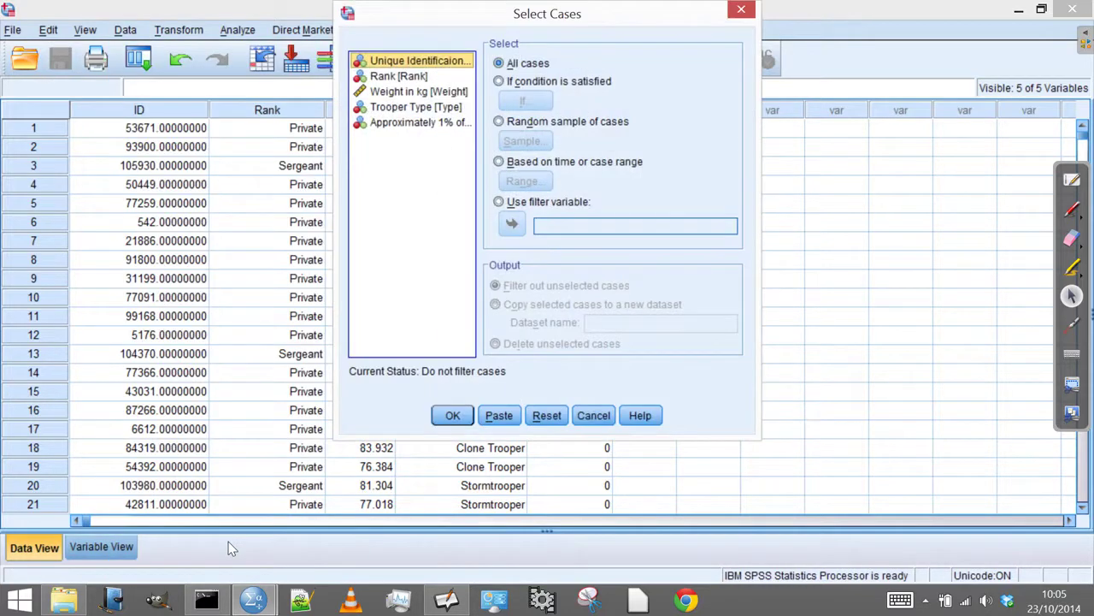
{"action": "left_click_drag", "start_coordinate": [554, 29], "coordinate": [461, 70]}
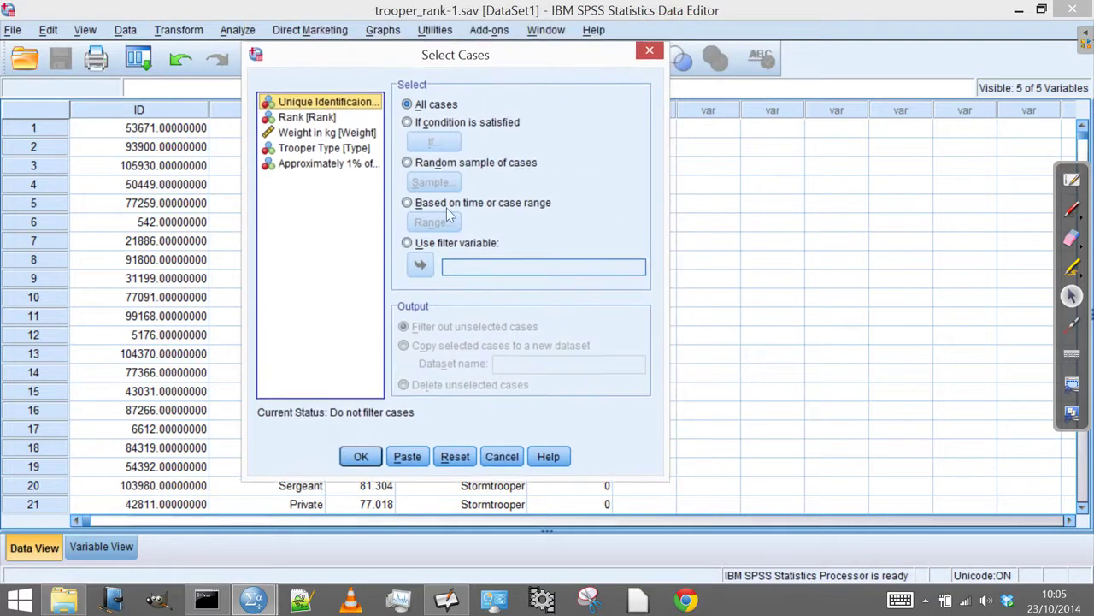
{"action": "left_click", "coordinate": [408, 163]}
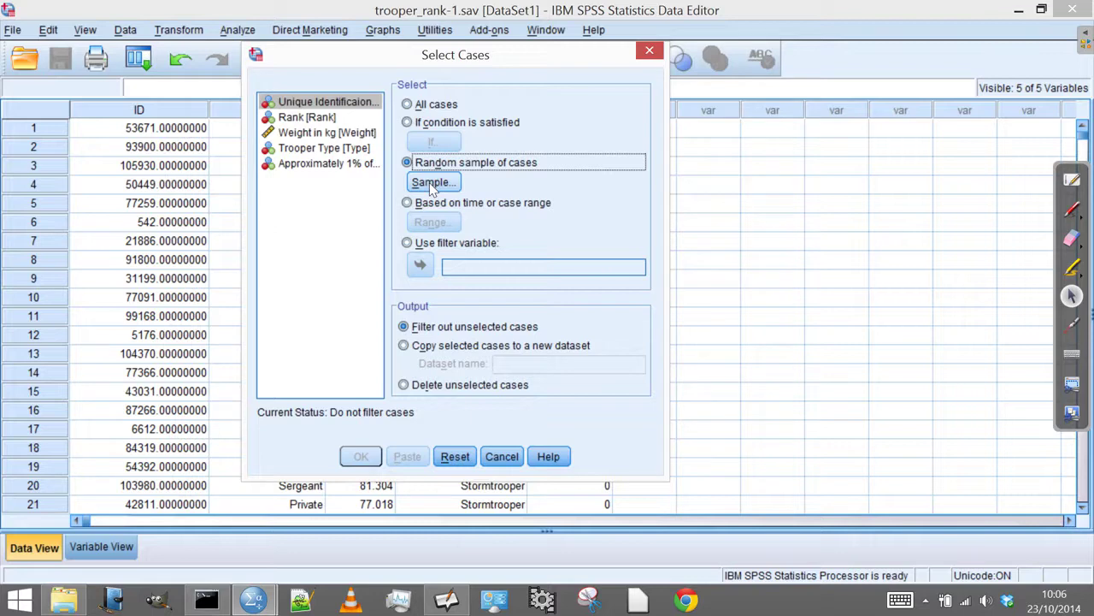
{"action": "left_click", "coordinate": [432, 182]}
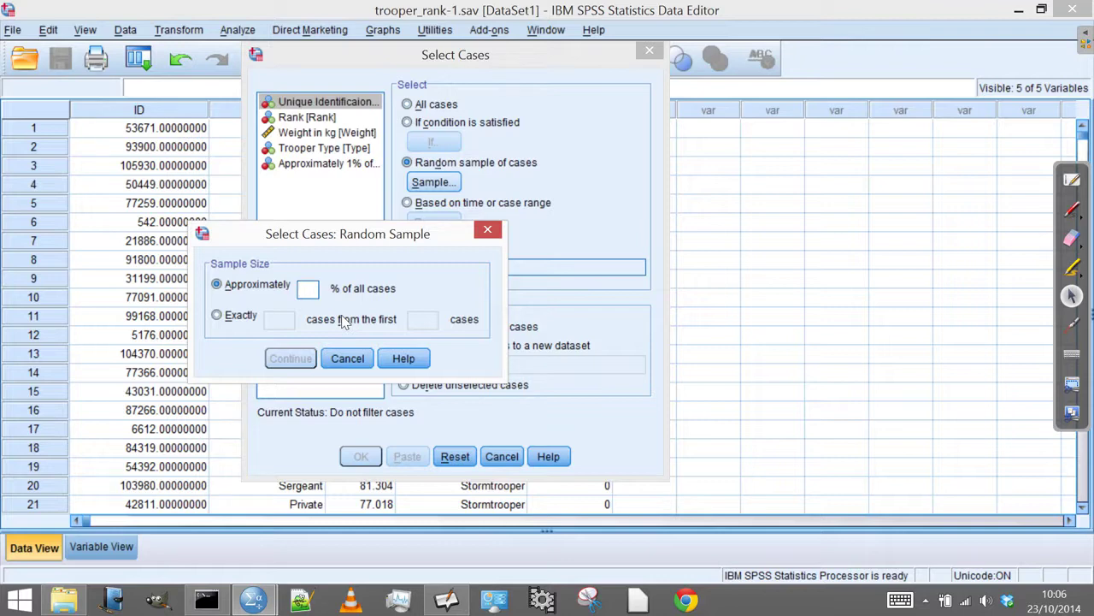
{"action": "type", "text": "1"}
{"action": "left_click", "coordinate": [349, 361]}
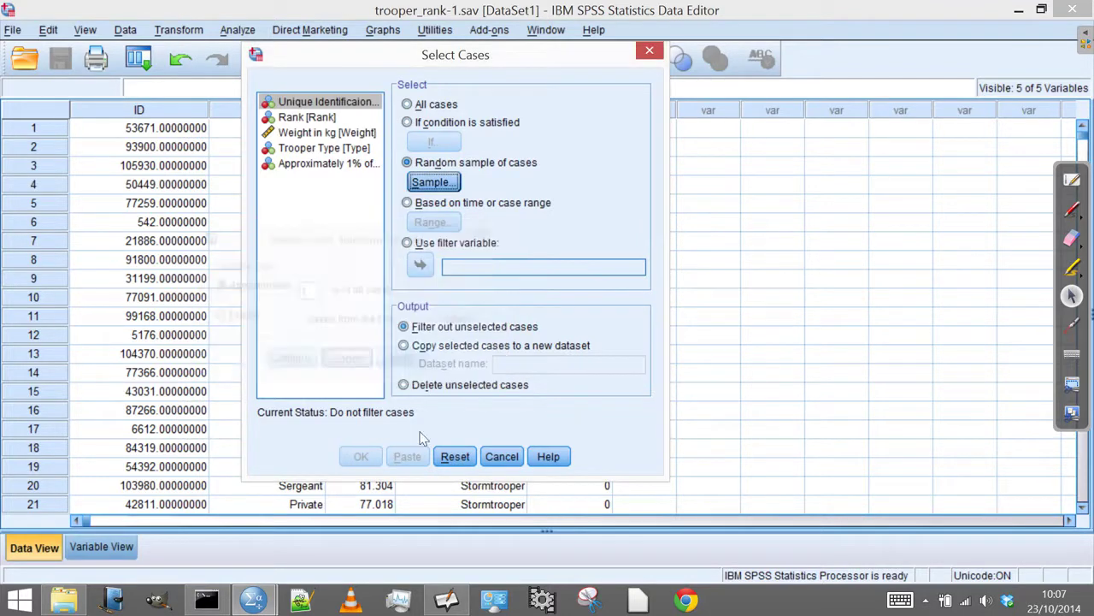
{"action": "left_click", "coordinate": [502, 457]}
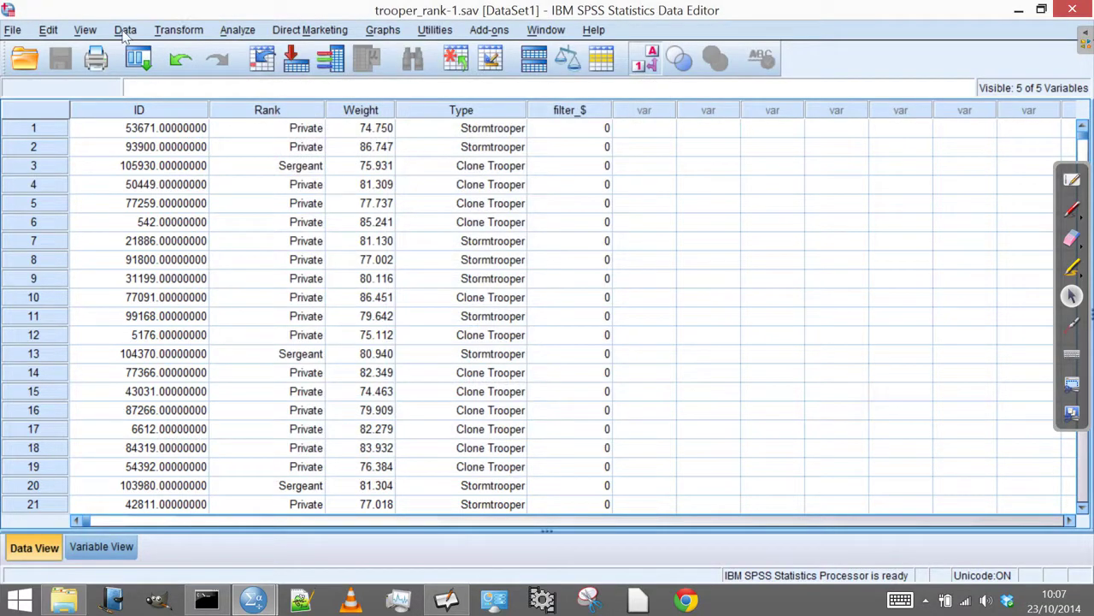
Step: Select a random sample of approximately 1% of all cases, filtering out the unselected cases
{"action": "left_click", "coordinate": [125, 30]}
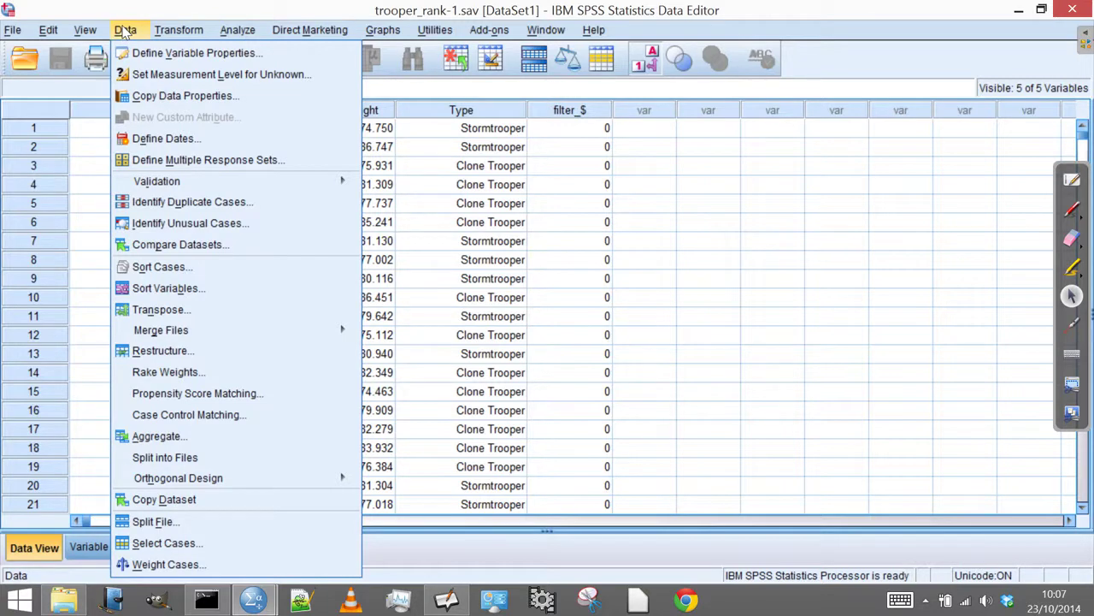
{"action": "left_click", "coordinate": [242, 542]}
{"action": "left_click_drag", "start_coordinate": [461, 54], "coordinate": [461, 68]}
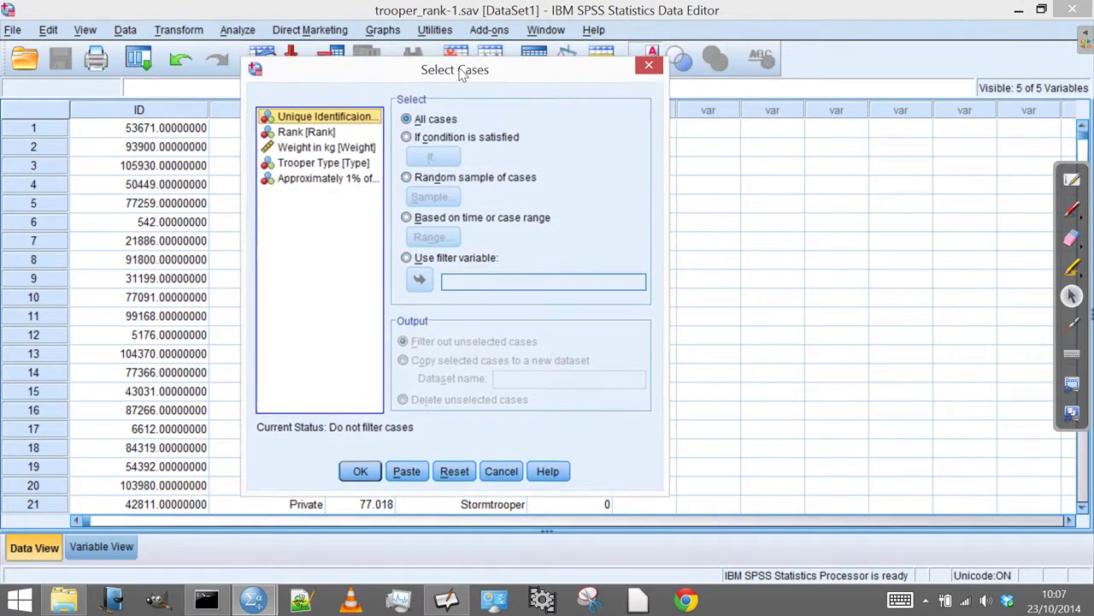
{"action": "left_click", "coordinate": [411, 180]}
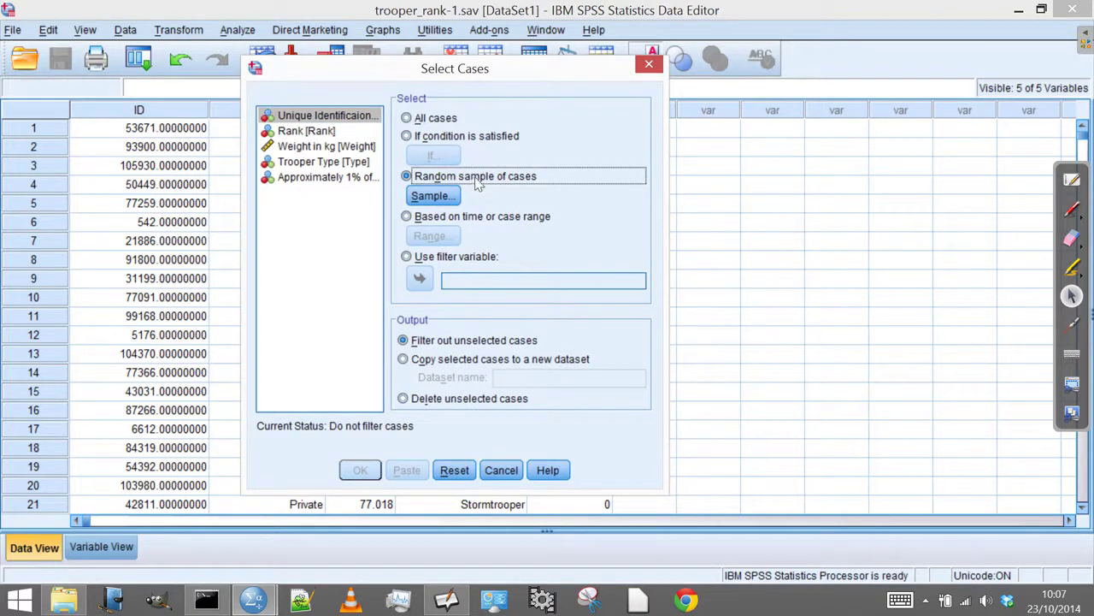
{"action": "left_click", "coordinate": [429, 198]}
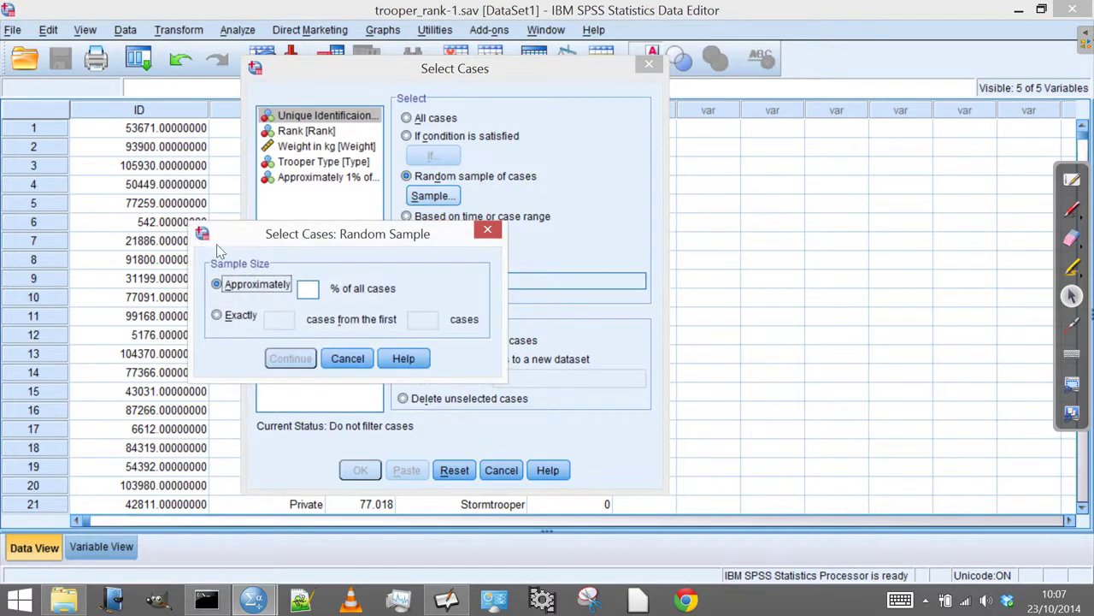
{"action": "left_click_drag", "start_coordinate": [269, 236], "coordinate": [314, 127]}
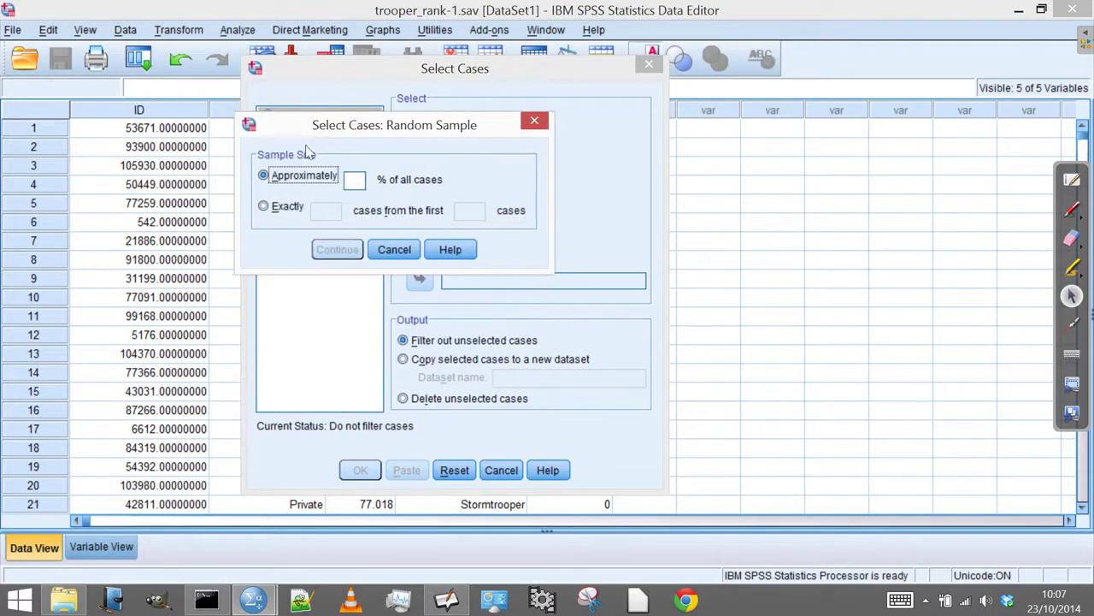
{"action": "left_click", "coordinate": [356, 181]}
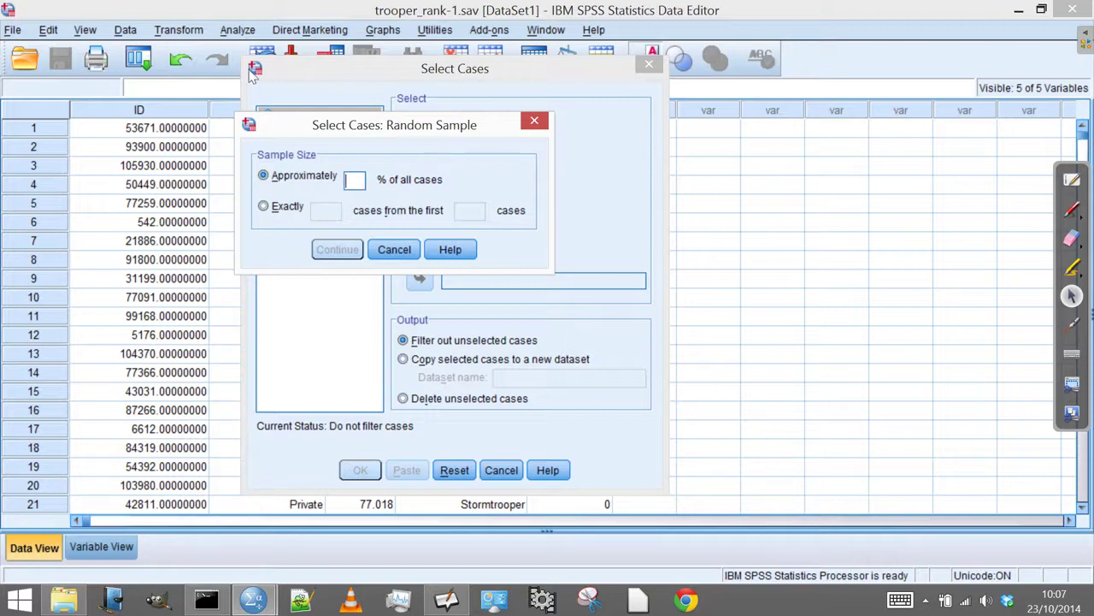
{"action": "left_click", "coordinate": [264, 176]}
{"action": "left_click", "coordinate": [351, 178]}
{"action": "type", "text": "1"}
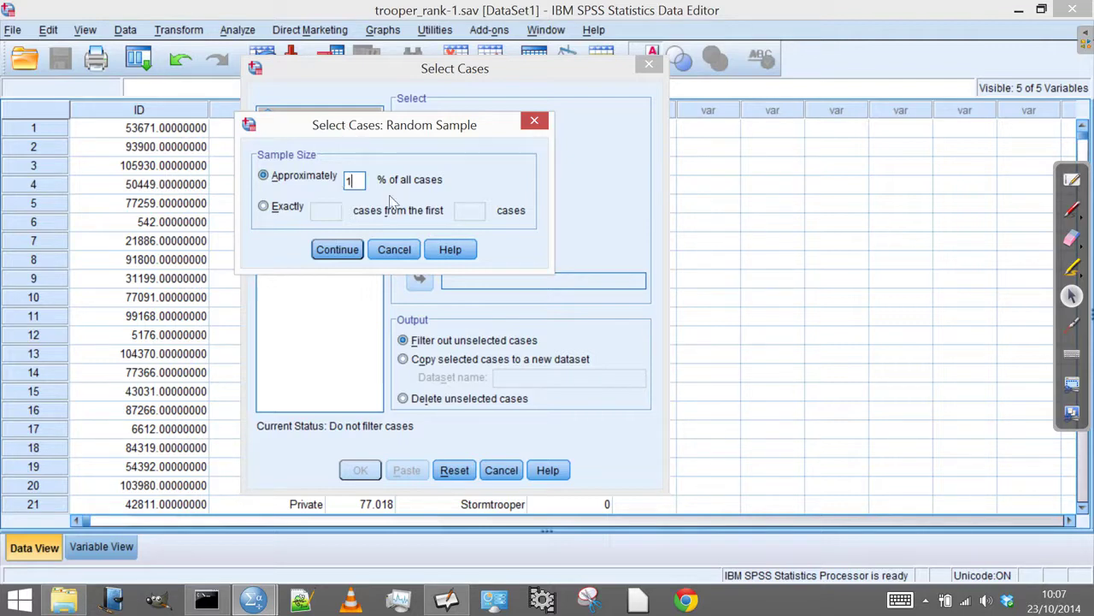
{"action": "left_click", "coordinate": [336, 255]}
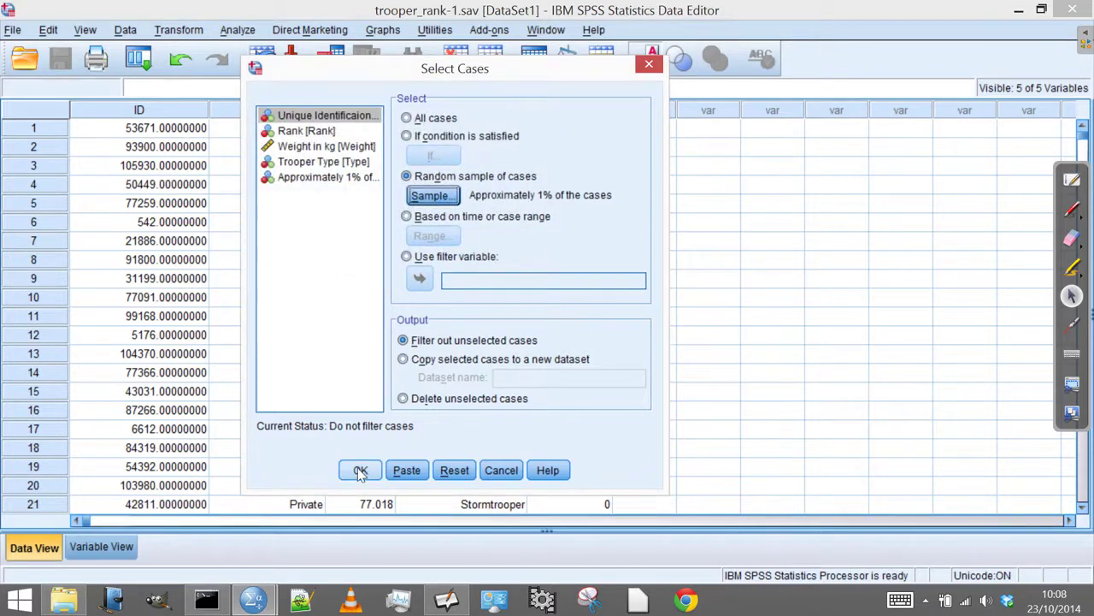
{"action": "left_click", "coordinate": [360, 471]}
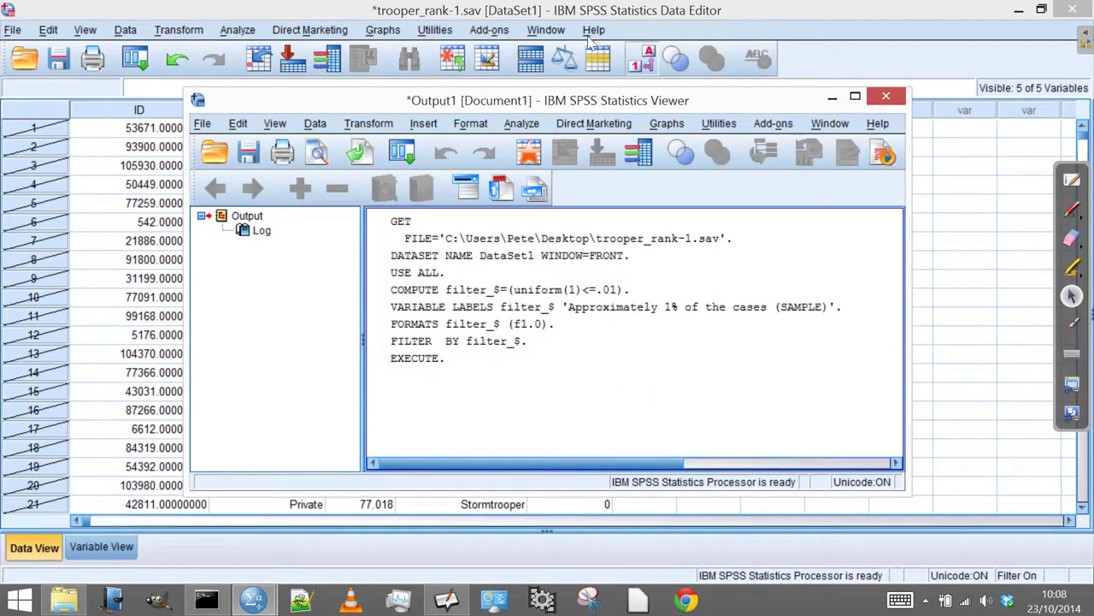
Step: Maximize the Output1 viewer to examine the case selection log, and return to the trooper_rank-1.sav data editor
{"action": "left_click", "coordinate": [537, 30]}
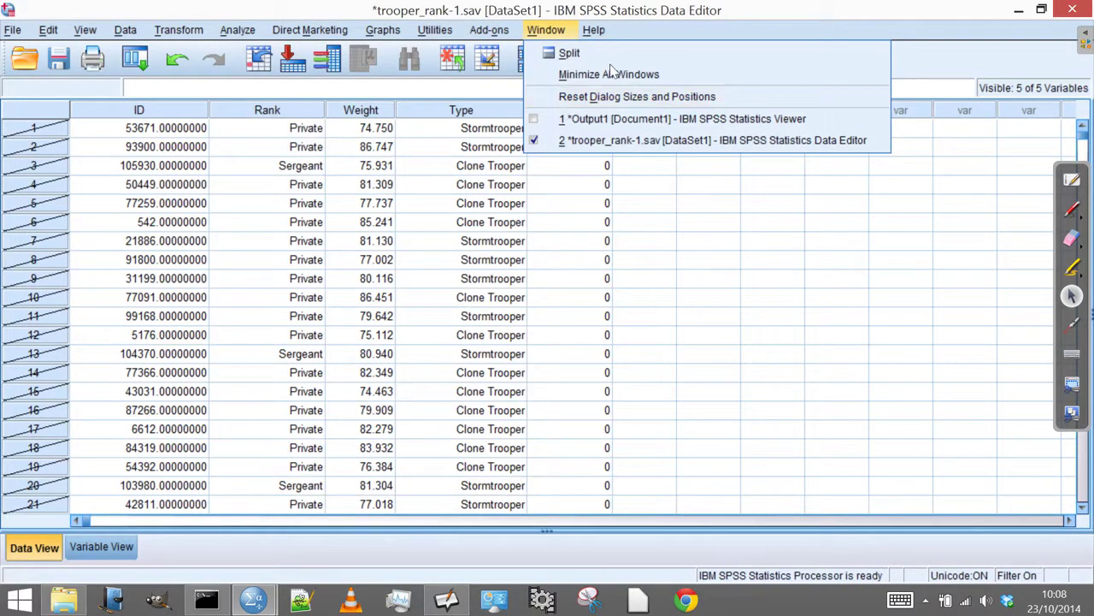
{"action": "left_click", "coordinate": [587, 141]}
{"action": "left_click", "coordinate": [546, 30]}
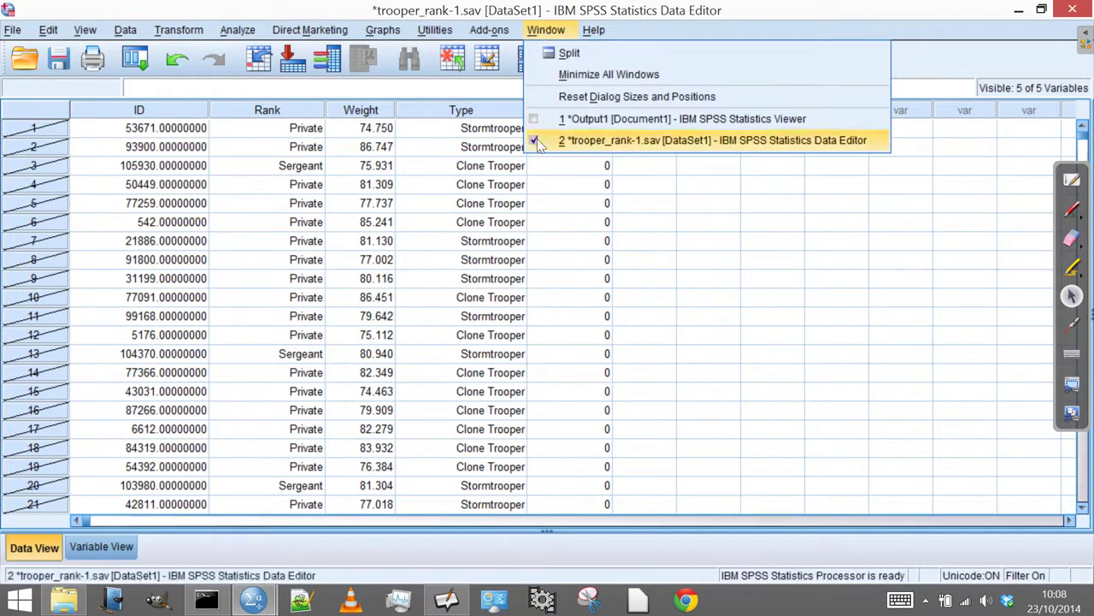
{"action": "left_click", "coordinate": [542, 116]}
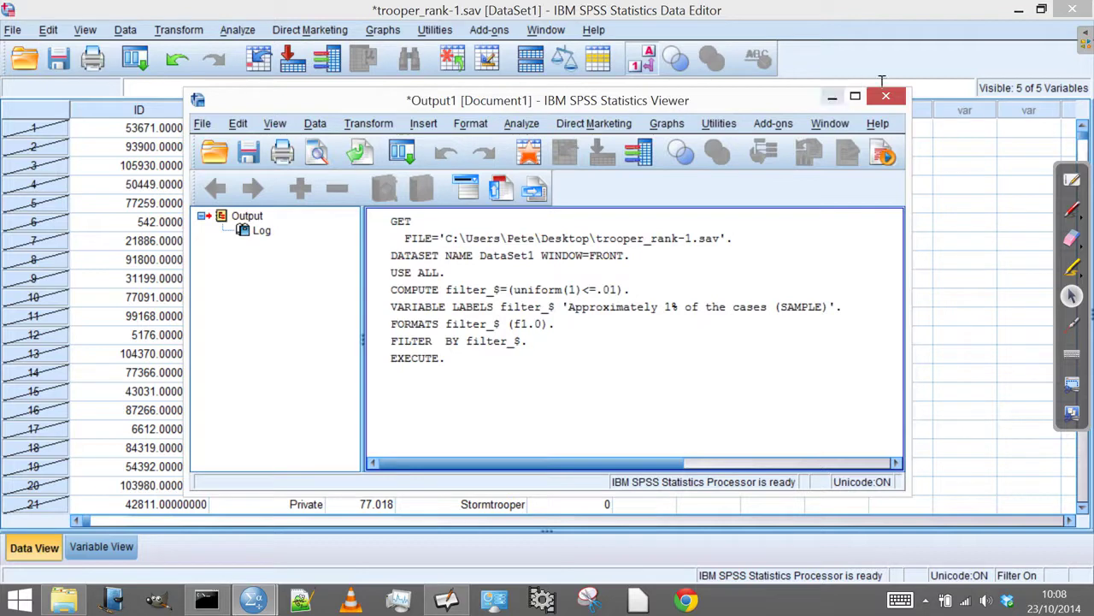
{"action": "left_click", "coordinate": [855, 96]}
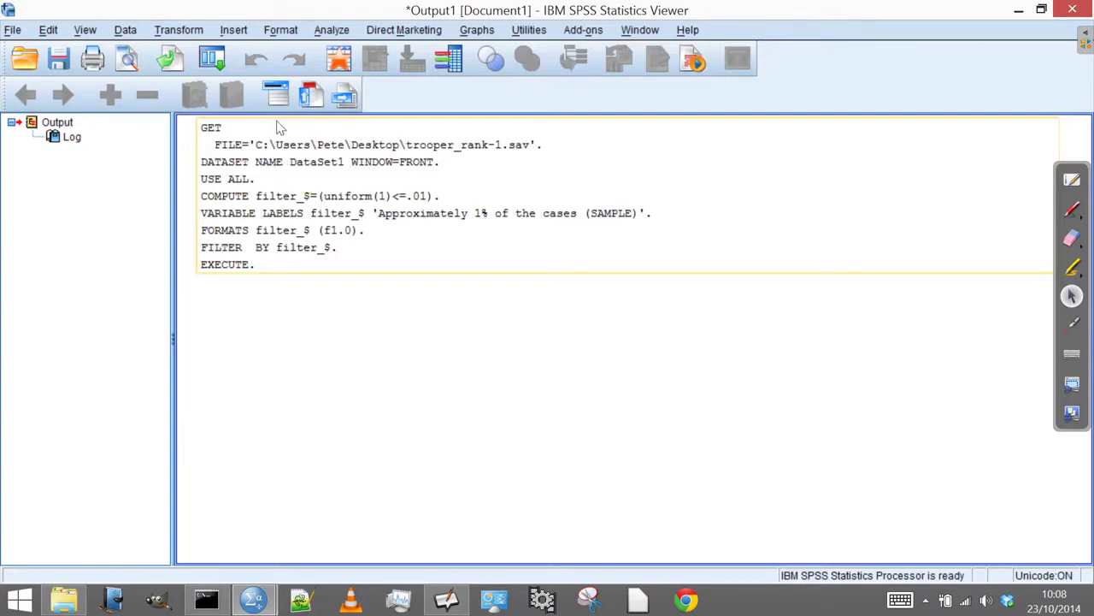
{"action": "left_click", "coordinate": [640, 30]}
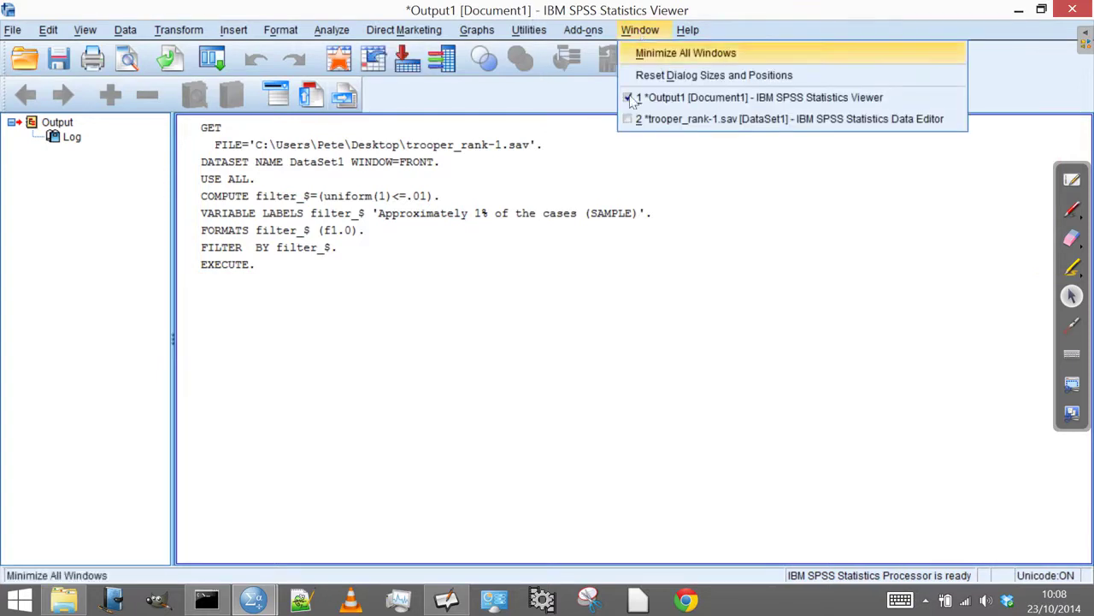
{"action": "left_click", "coordinate": [648, 31]}
{"action": "left_click", "coordinate": [648, 31]}
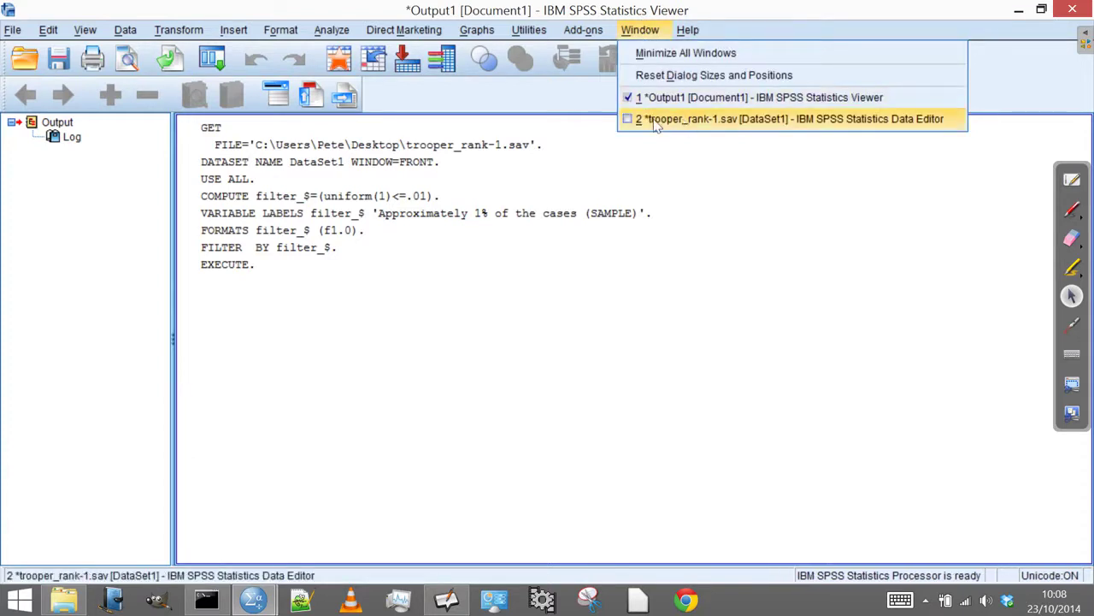
{"action": "left_click", "coordinate": [737, 124]}
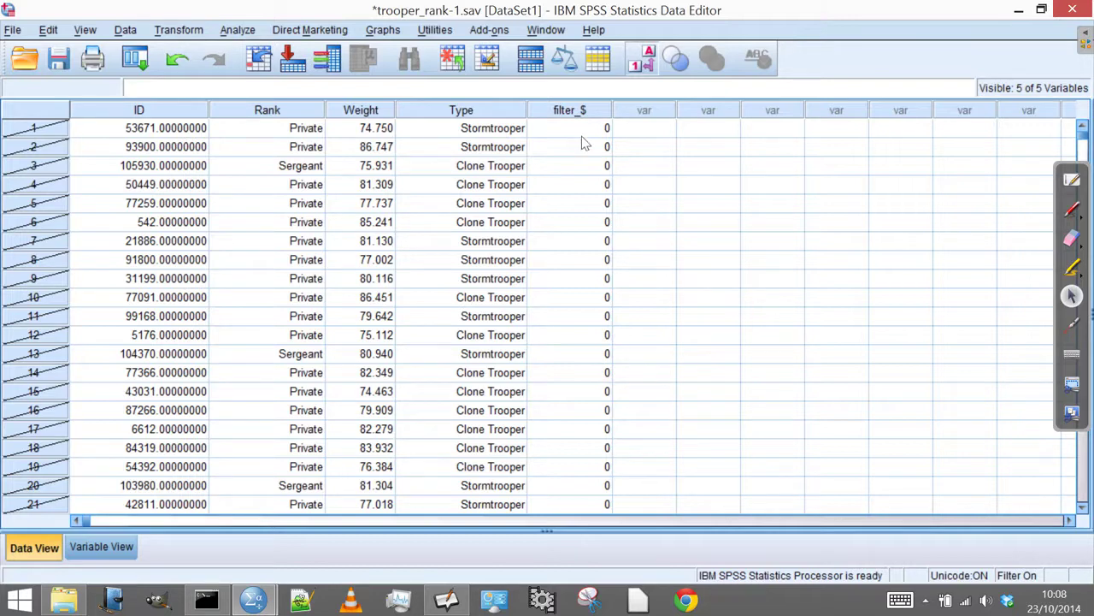
Step: Start an Independent-Samples T Test on the trooper data with Weight in kg as the test variable
{"action": "left_click", "coordinate": [1082, 508]}
{"action": "left_click_drag", "start_coordinate": [1082, 510], "coordinate": [1082, 510]}
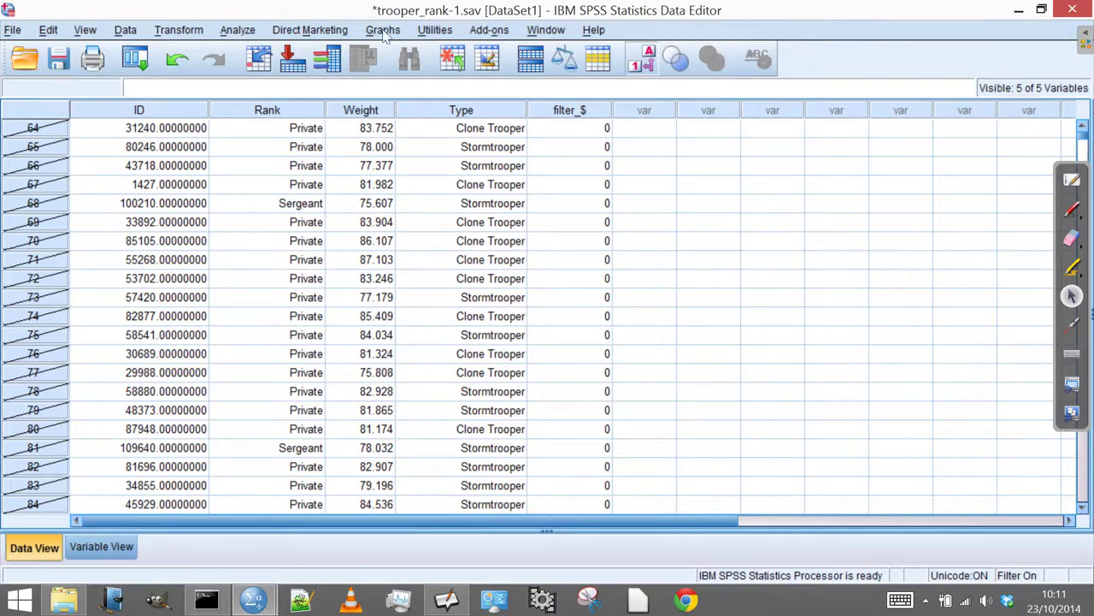
{"action": "left_click", "coordinate": [229, 36]}
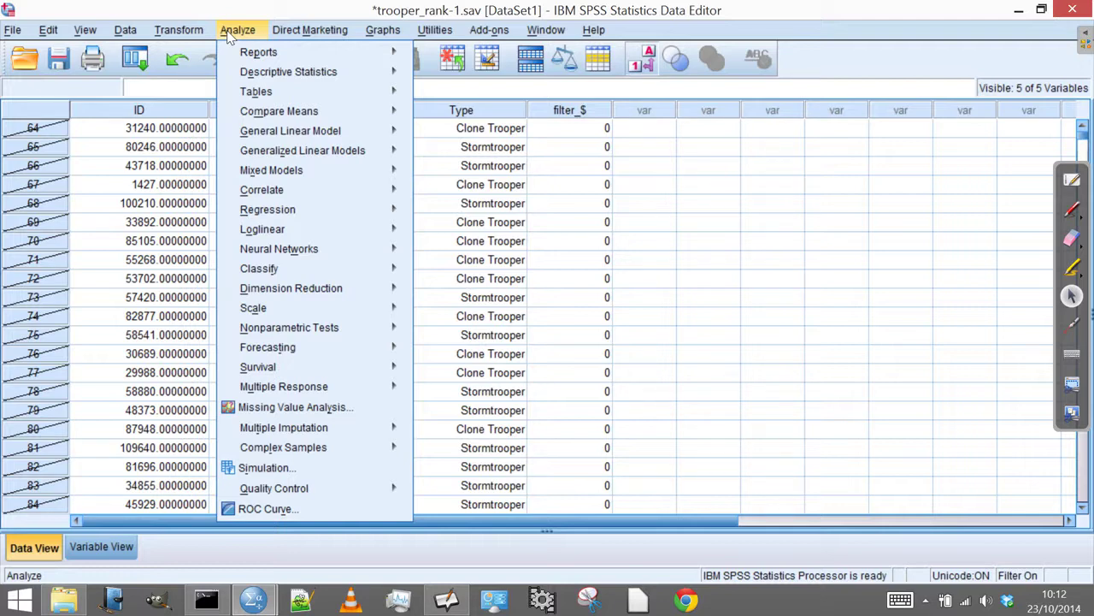
{"action": "mouse_move", "coordinate": [262, 123]}
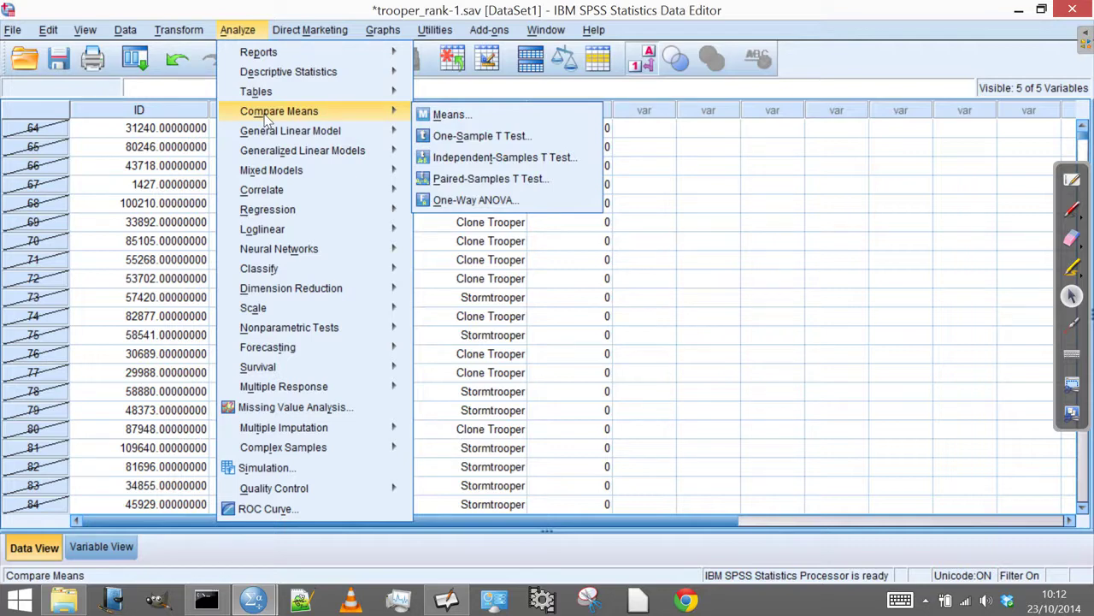
{"action": "left_click", "coordinate": [444, 165]}
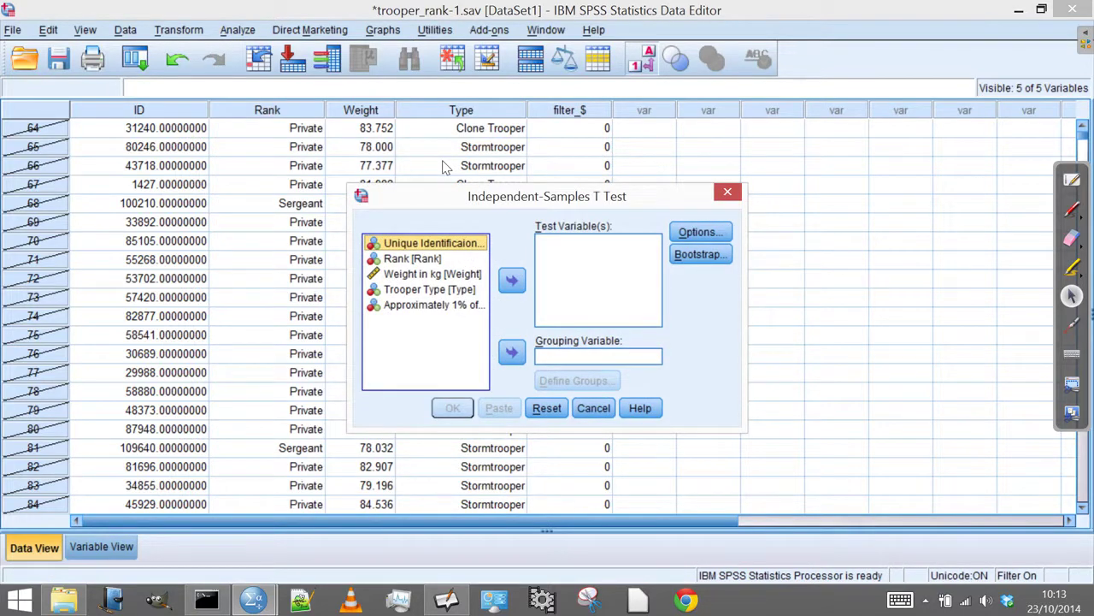
{"action": "left_click_drag", "start_coordinate": [620, 204], "coordinate": [622, 109]}
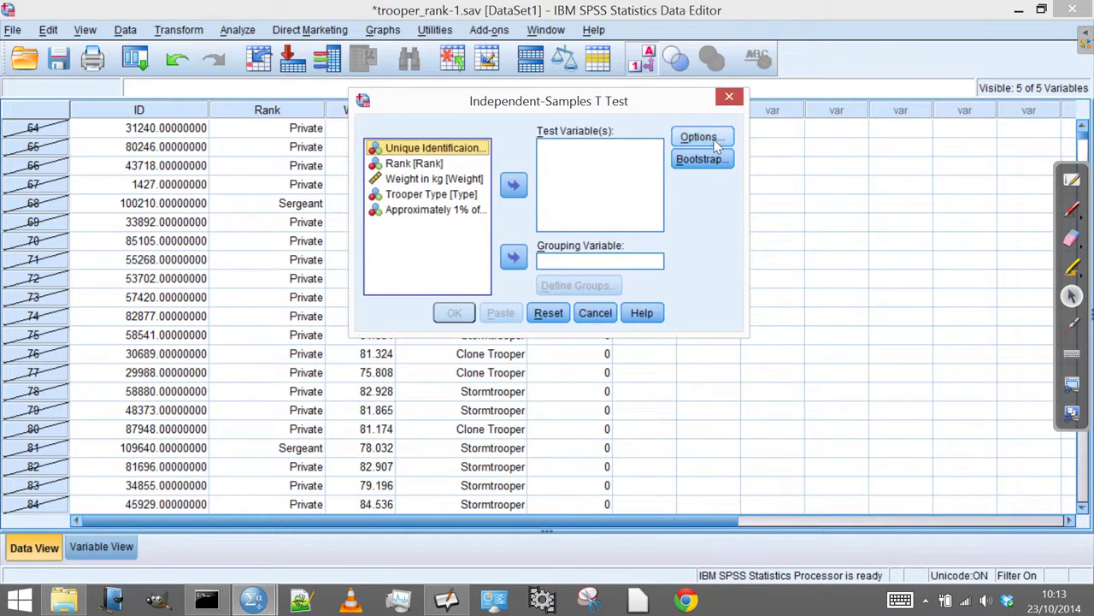
{"action": "left_click", "coordinate": [415, 180]}
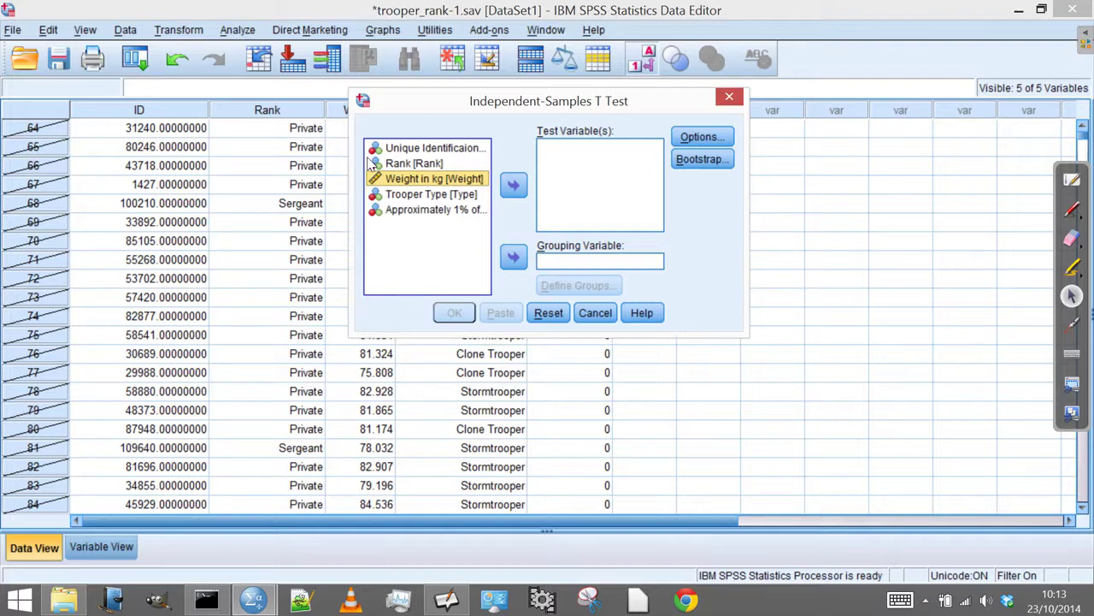
{"action": "left_click", "coordinate": [514, 186]}
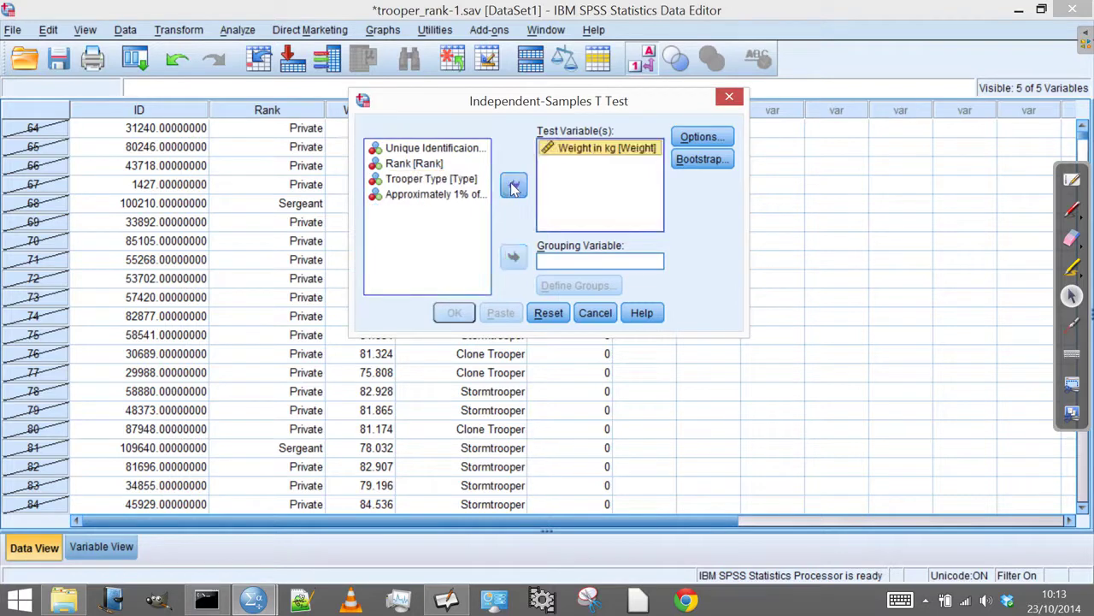
{"action": "left_click", "coordinate": [514, 187]}
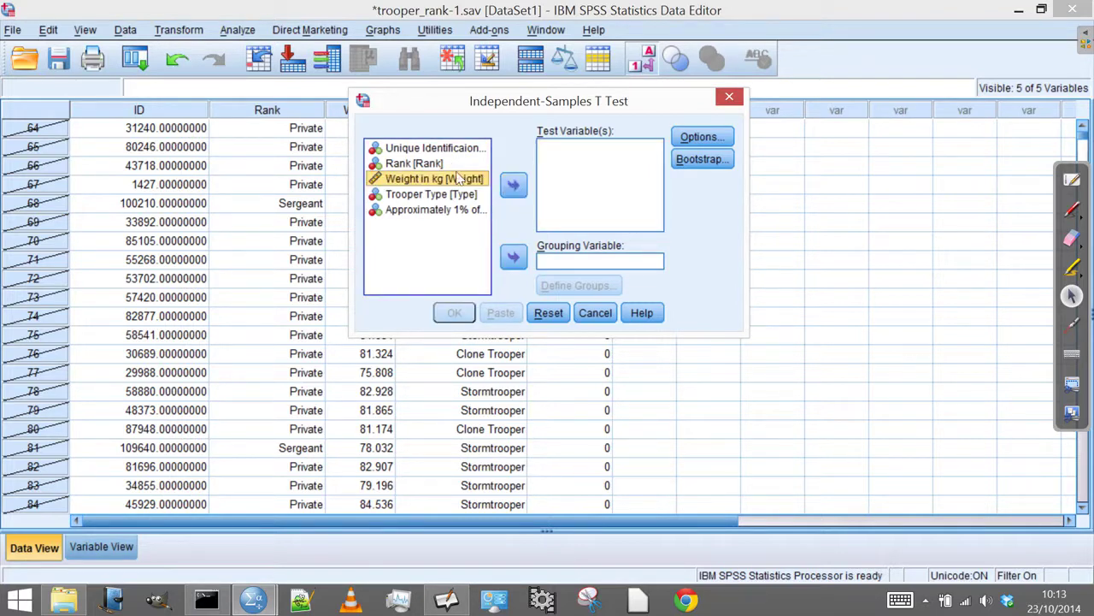
{"action": "left_click", "coordinate": [514, 187]}
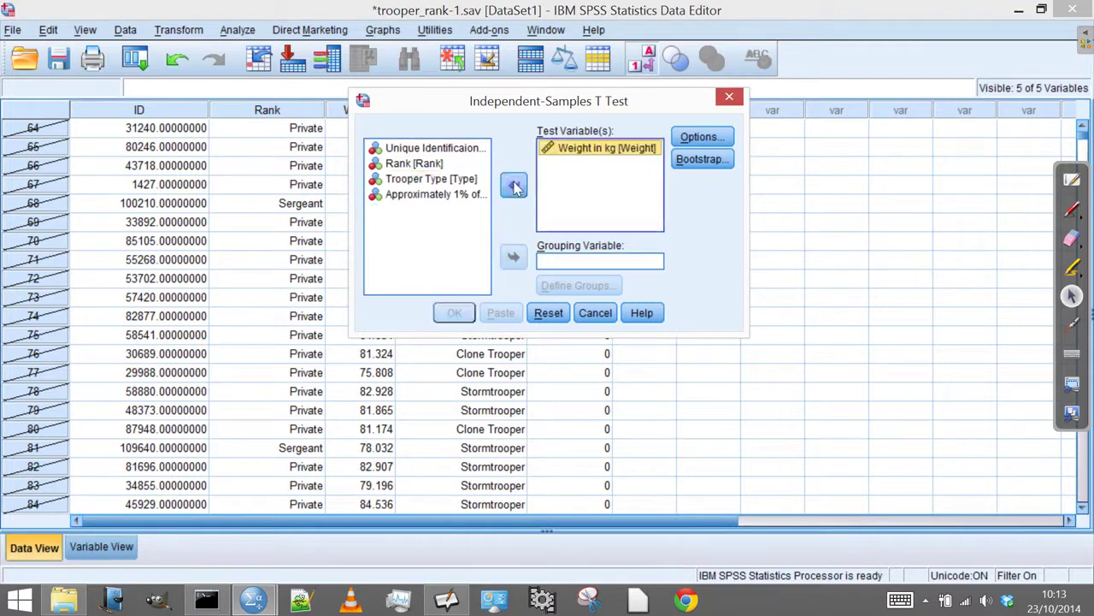
{"action": "left_click", "coordinate": [514, 188]}
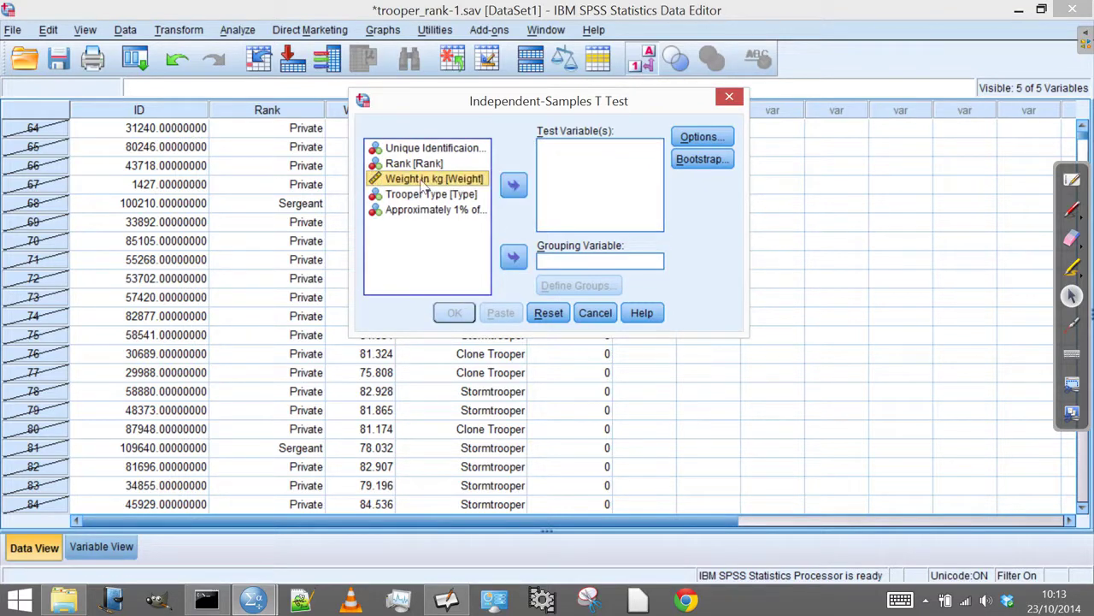
{"action": "left_click", "coordinate": [514, 187]}
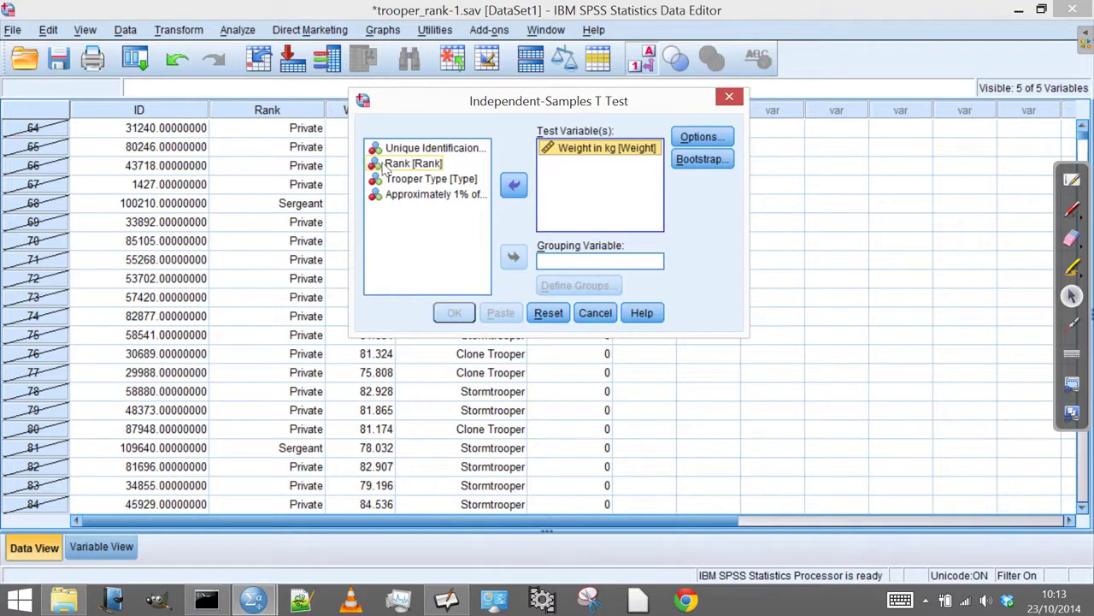
Step: Set Trooper Type as the grouping variable of the Independent-Samples T Test
{"action": "left_click", "coordinate": [470, 180]}
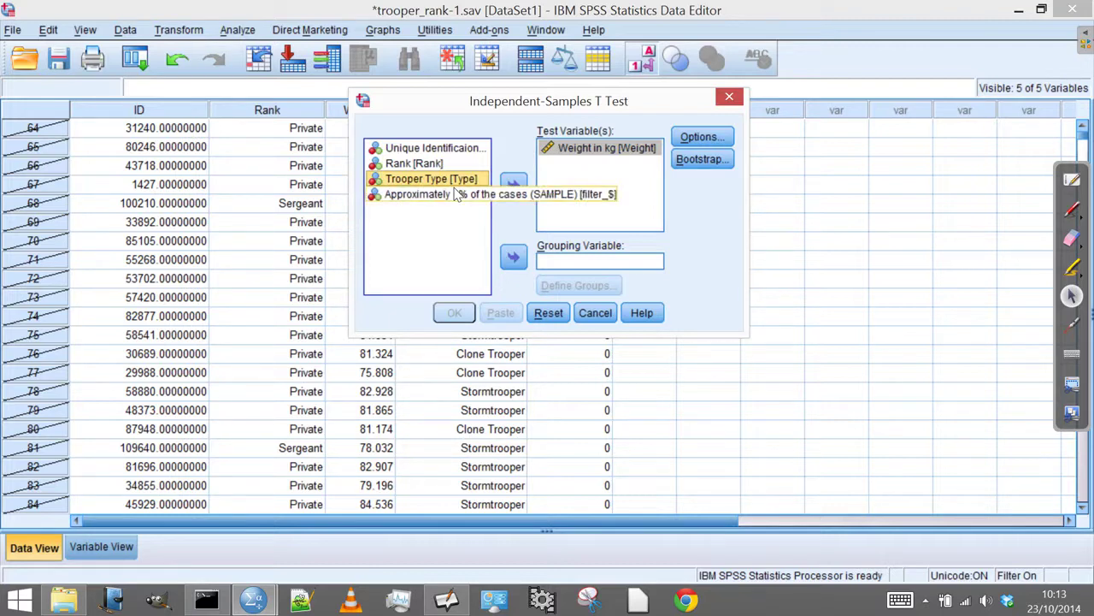
{"action": "left_click", "coordinate": [513, 258]}
{"action": "left_click", "coordinate": [590, 285]}
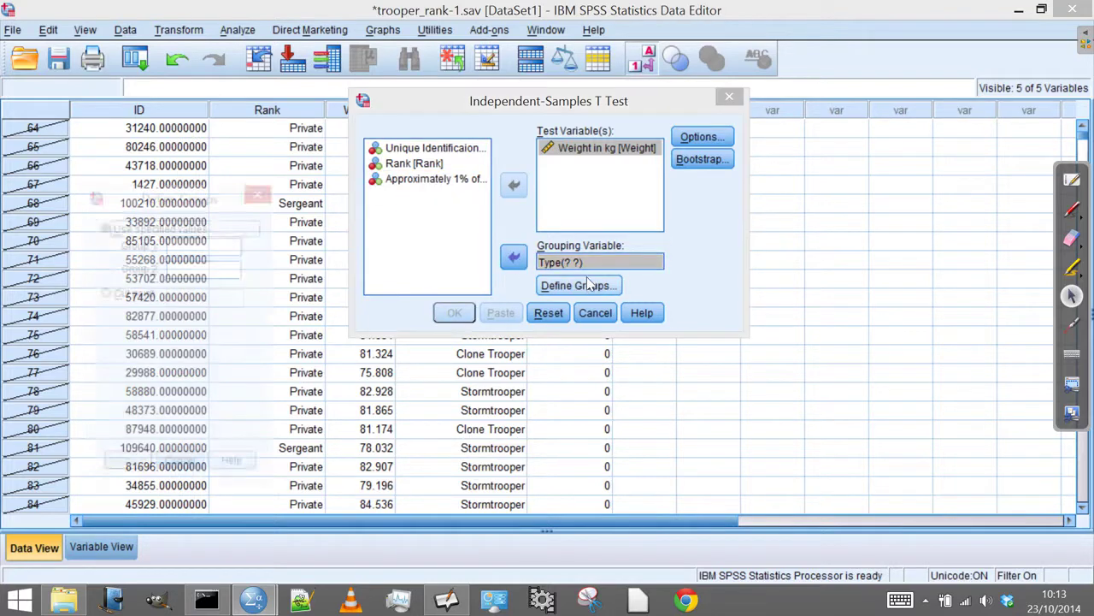
{"action": "left_click", "coordinate": [179, 475]}
{"action": "left_click", "coordinate": [541, 268]}
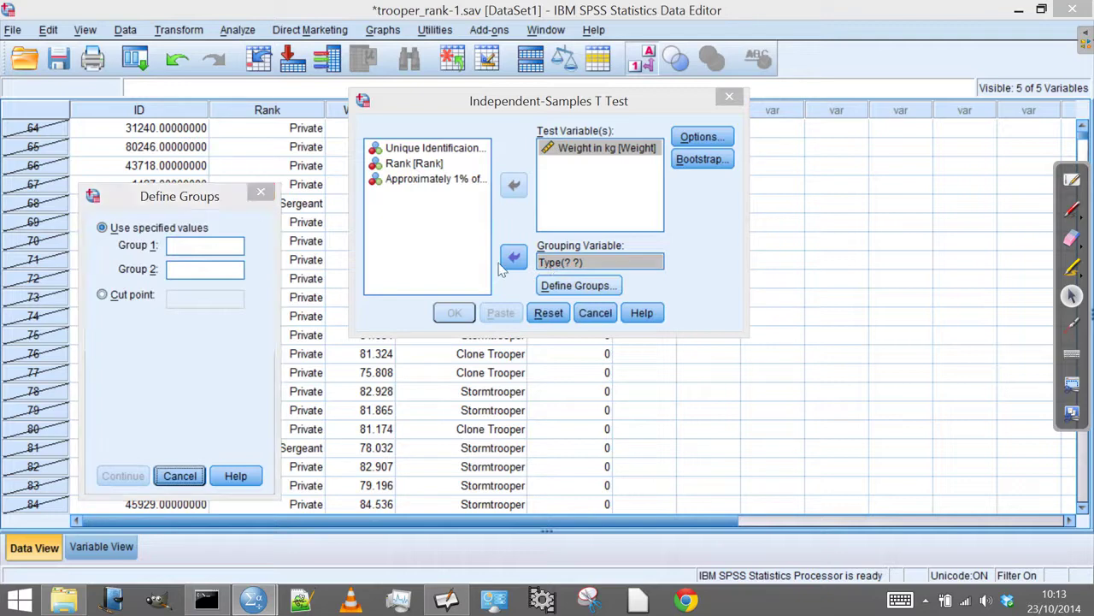
{"action": "left_click", "coordinate": [165, 477]}
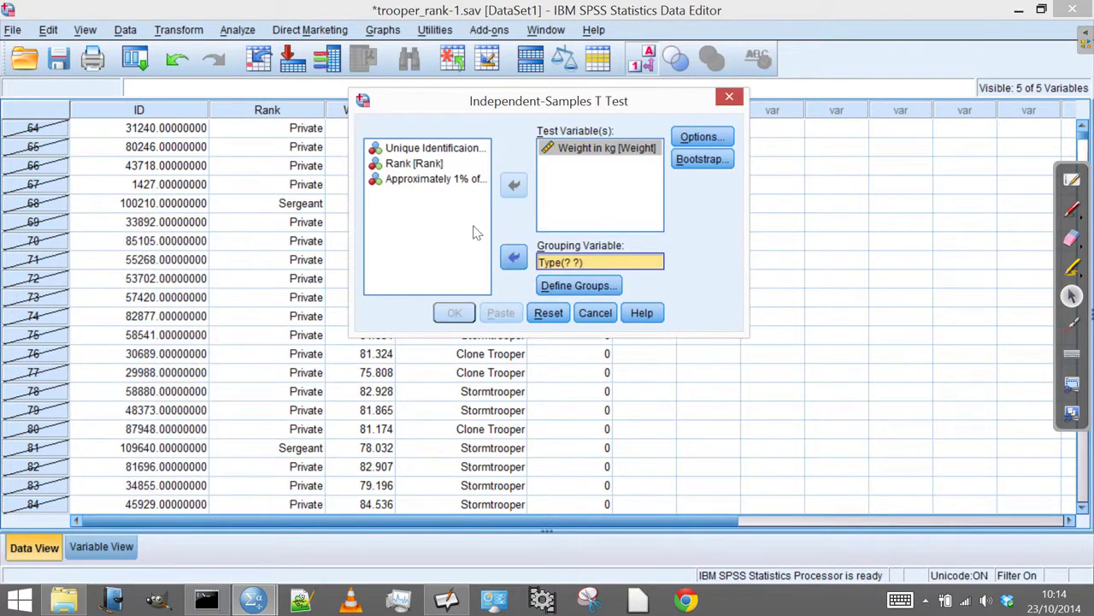
{"action": "left_click", "coordinate": [513, 258]}
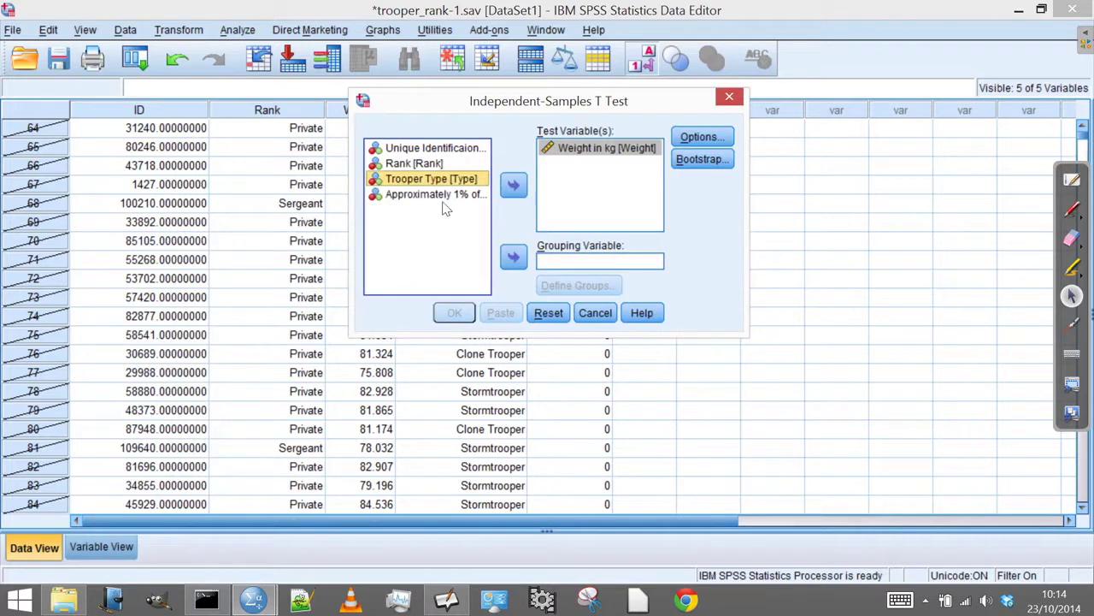
{"action": "left_click", "coordinate": [514, 259]}
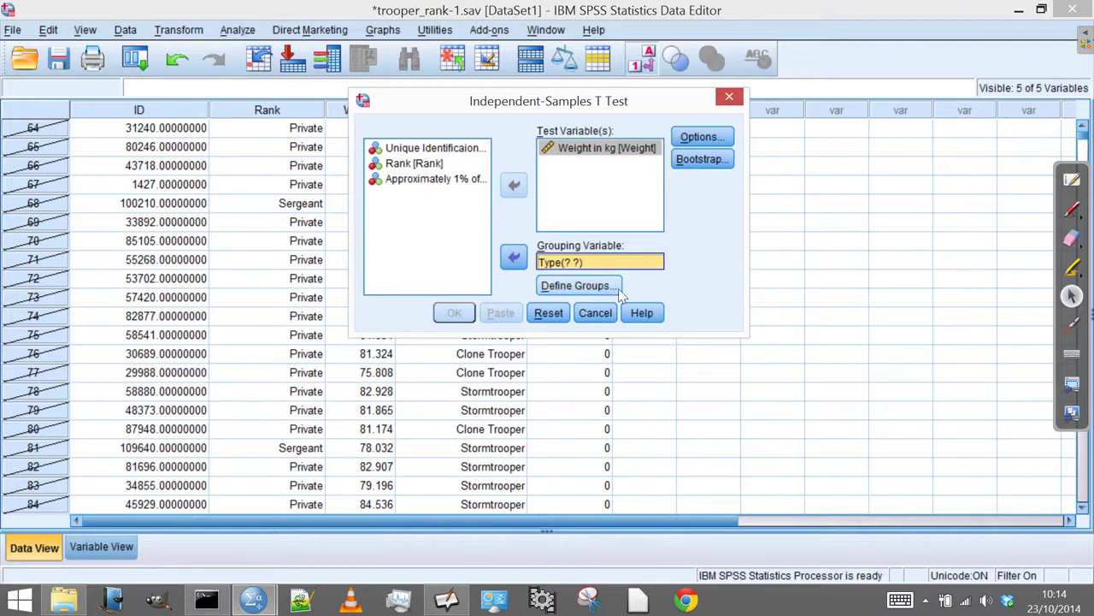
Step: Define the Trooper Type groups with value 1 for Group 1 and 2 for Group 2, and run the t test
{"action": "left_click", "coordinate": [609, 289]}
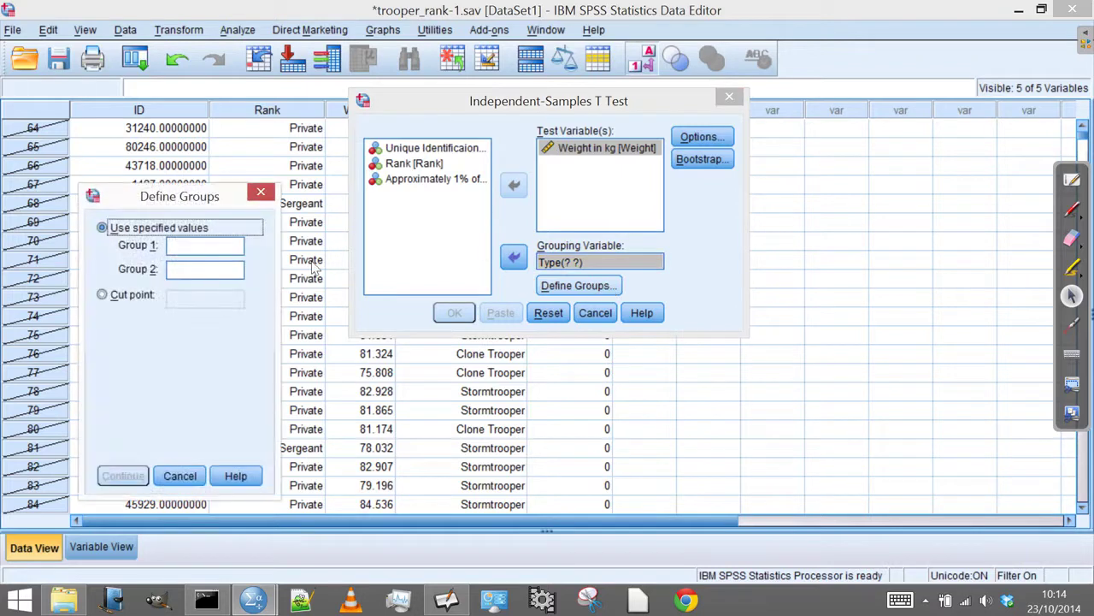
{"action": "left_click", "coordinate": [202, 245]}
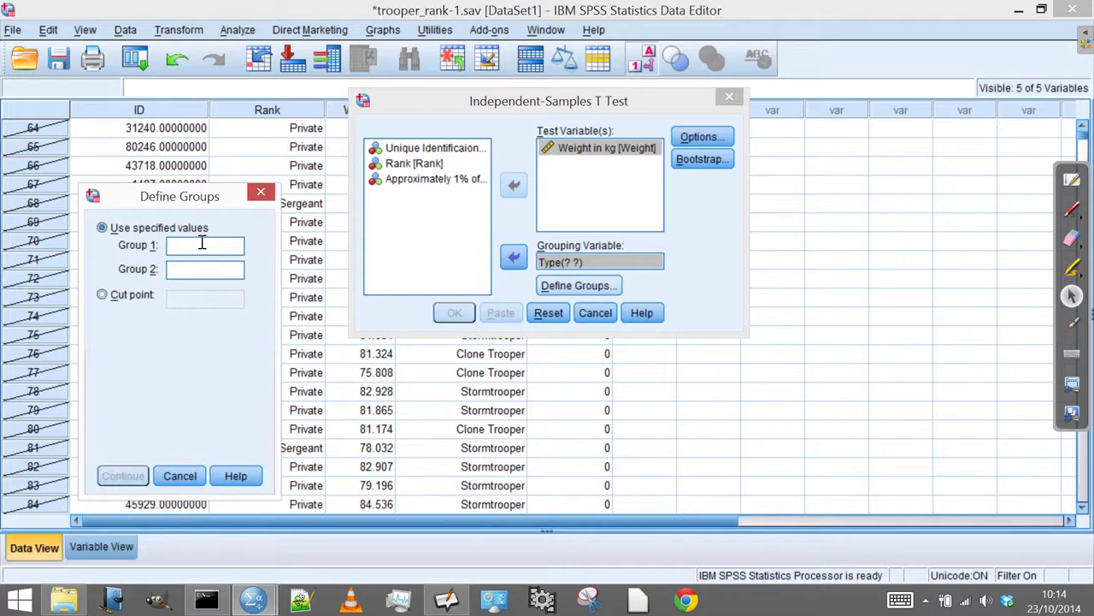
{"action": "type", "text": "1"}
{"action": "left_click", "coordinate": [214, 266]}
{"action": "type", "text": "2"}
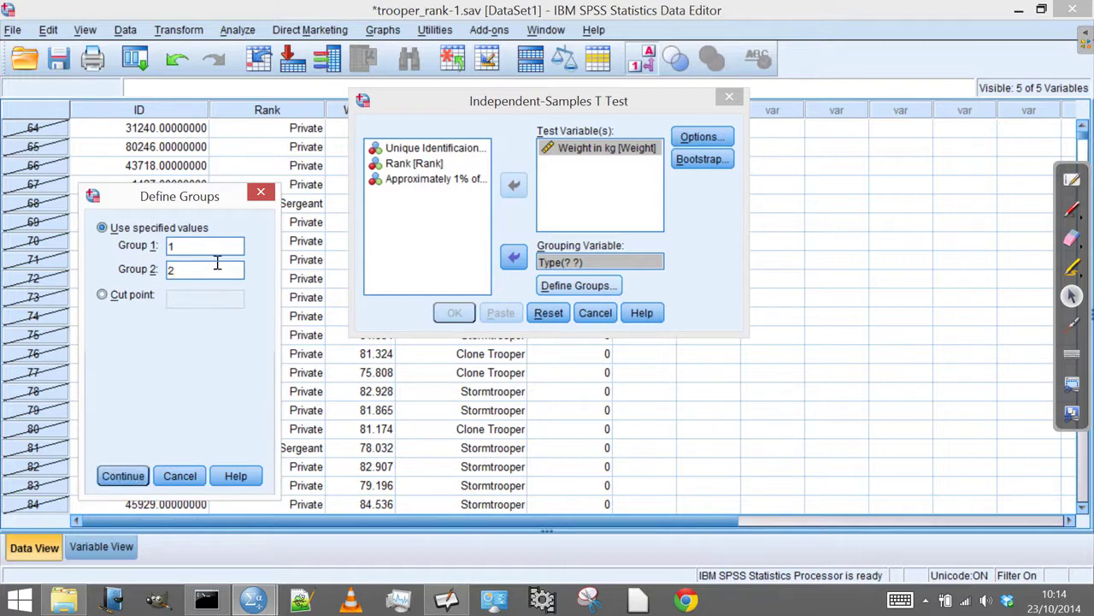
{"action": "left_click", "coordinate": [107, 475]}
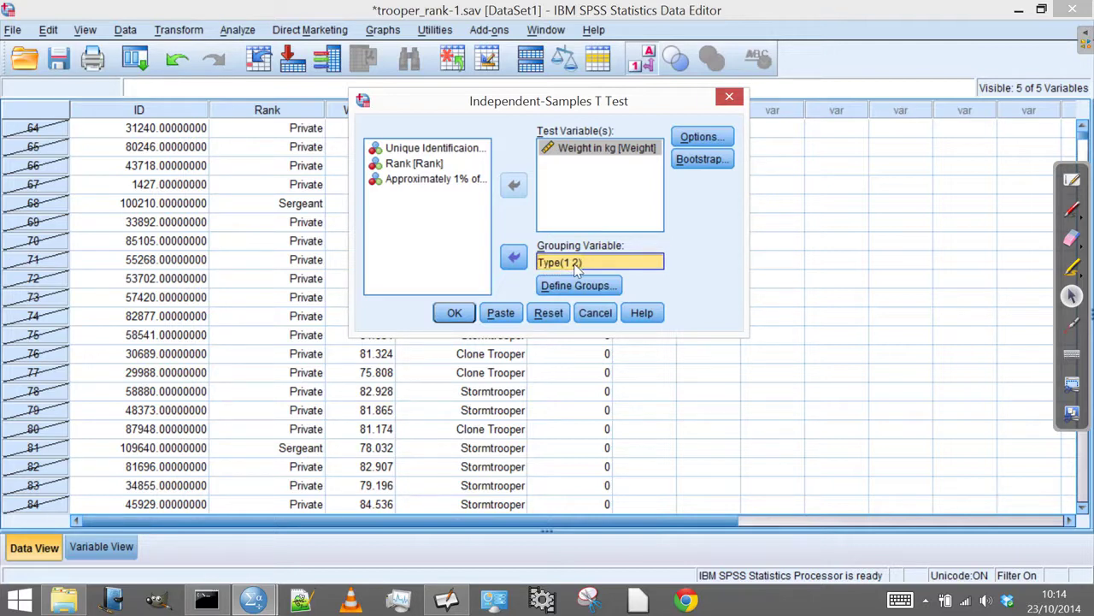
{"action": "left_click", "coordinate": [581, 289]}
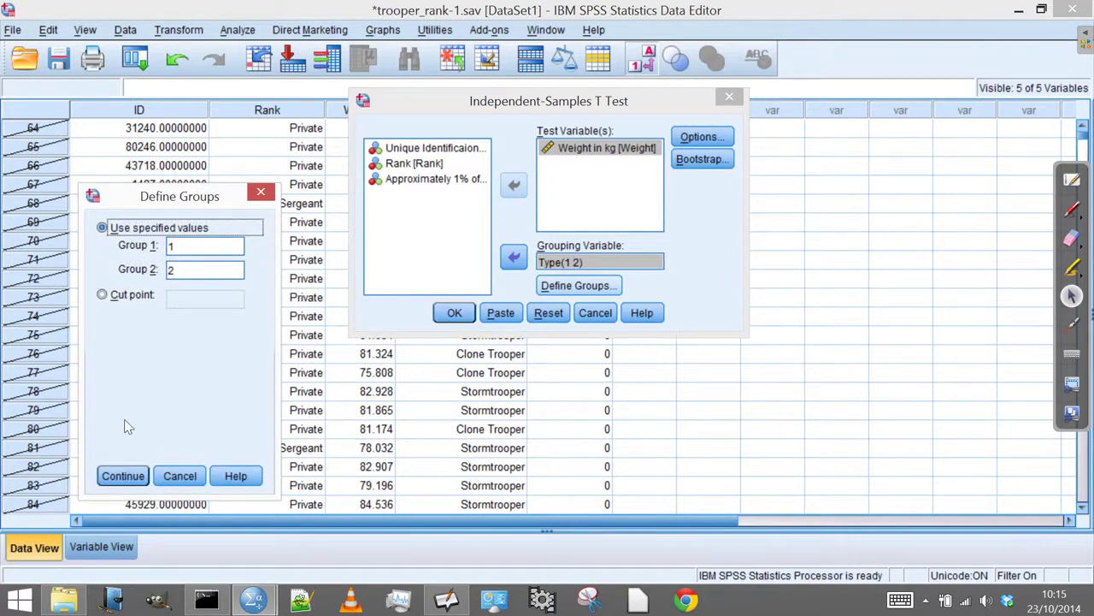
{"action": "left_click", "coordinate": [123, 475]}
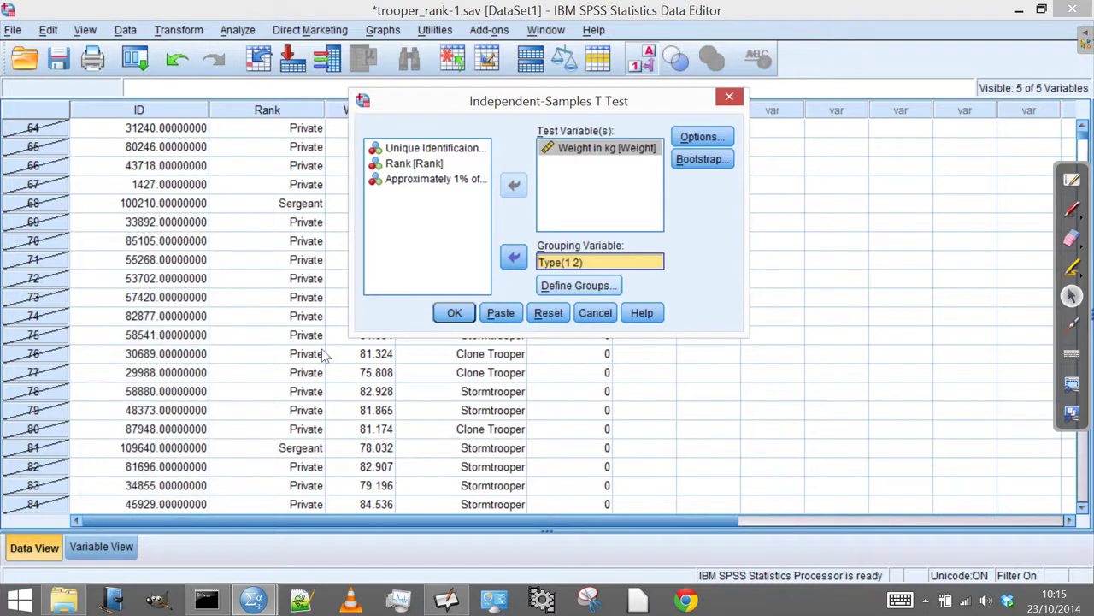
{"action": "left_click", "coordinate": [454, 313]}
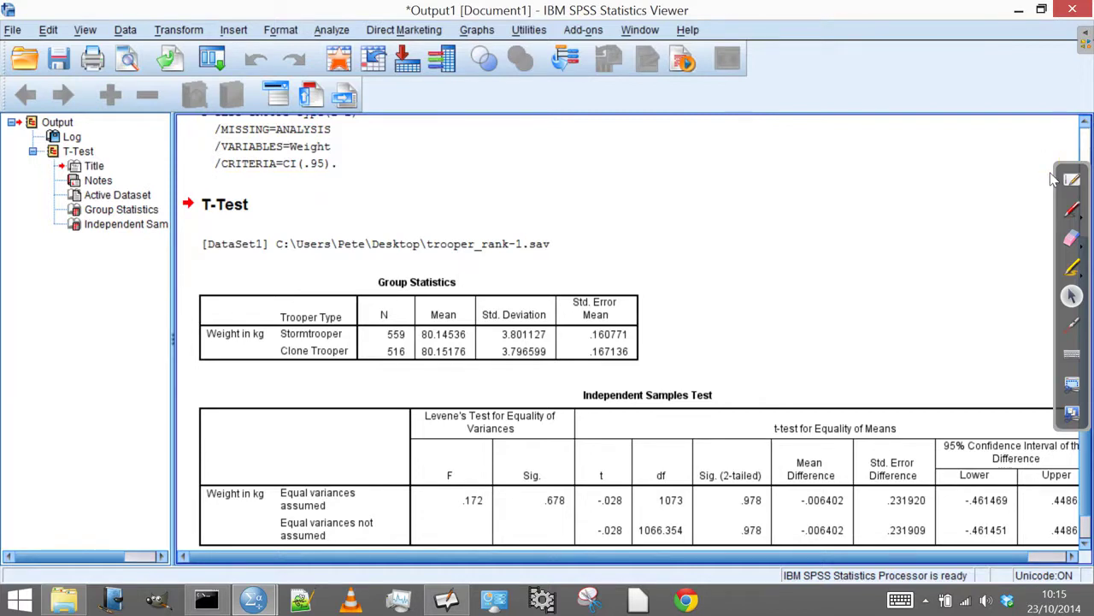
Step: Circle the Sig. (2-tailed) column of the Independent Samples Test table in red pen, and ring its equal-variances-not-assumed value separately
{"action": "mouse_move", "coordinate": [1060, 176]}
{"action": "left_mouse_down"}
{"action": "mouse_move", "coordinate": [1057, 106]}
{"action": "mouse_move", "coordinate": [1038, 101]}
{"action": "left_mouse_up"}
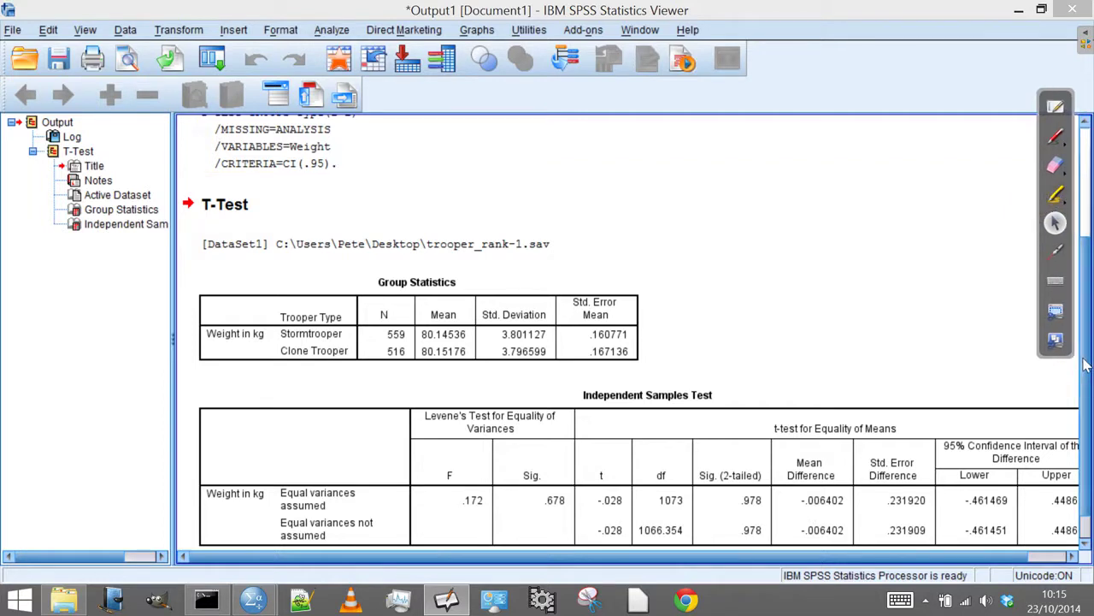
{"action": "scroll", "coordinate": [1084, 398], "scroll_direction": "down", "scroll_amount": 1}
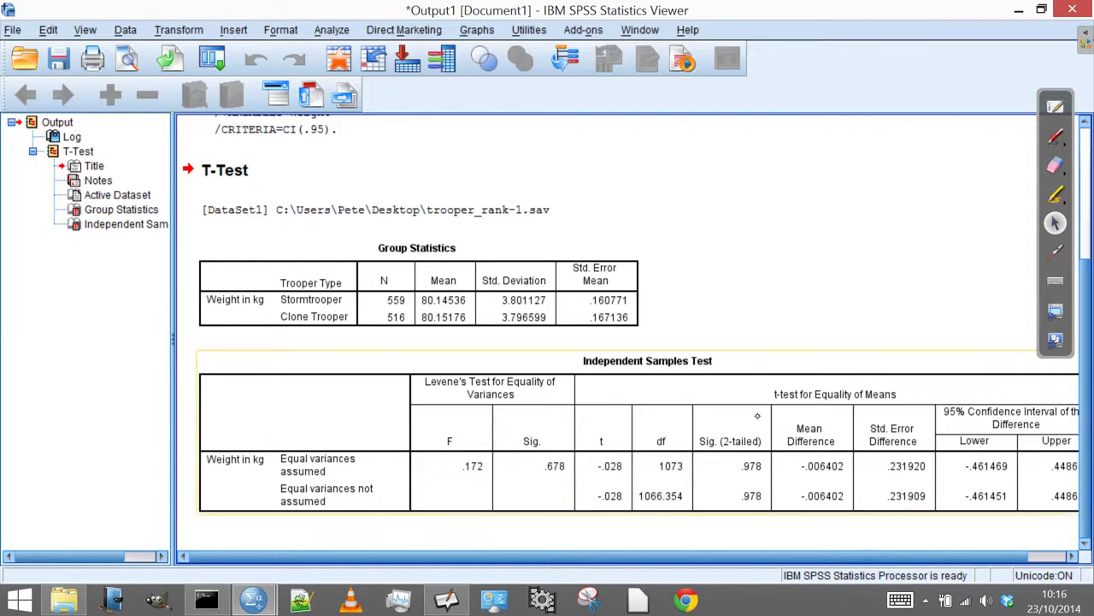
{"action": "left_click", "coordinate": [763, 414]}
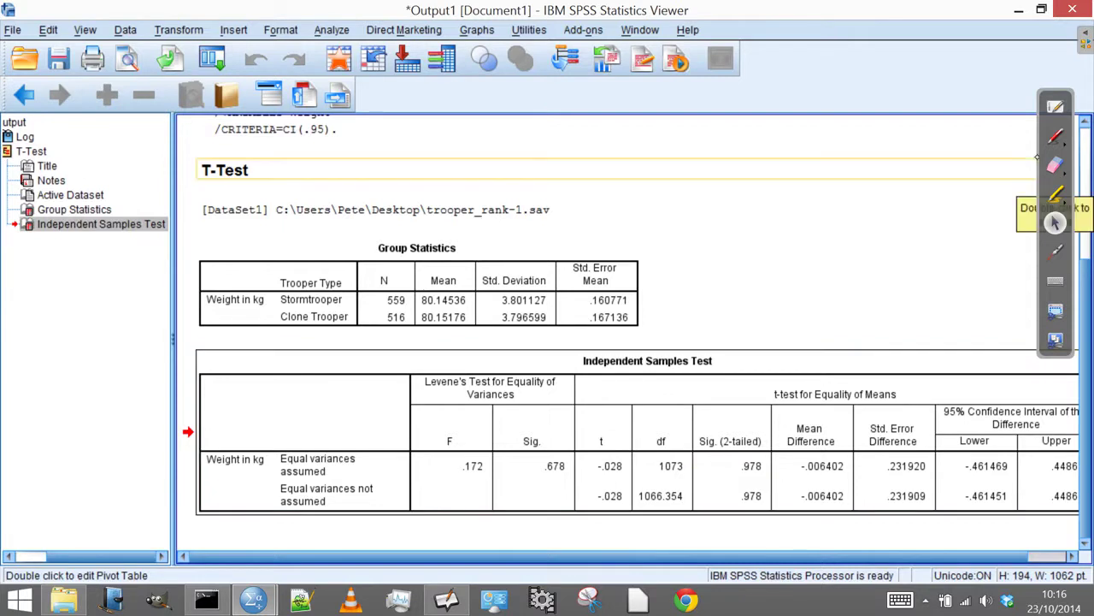
{"action": "left_click", "coordinate": [1055, 137]}
{"action": "mouse_move", "coordinate": [764, 398]}
{"action": "left_mouse_down"}
{"action": "mouse_move", "coordinate": [683, 469]}
{"action": "mouse_move", "coordinate": [767, 400]}
{"action": "left_mouse_up"}
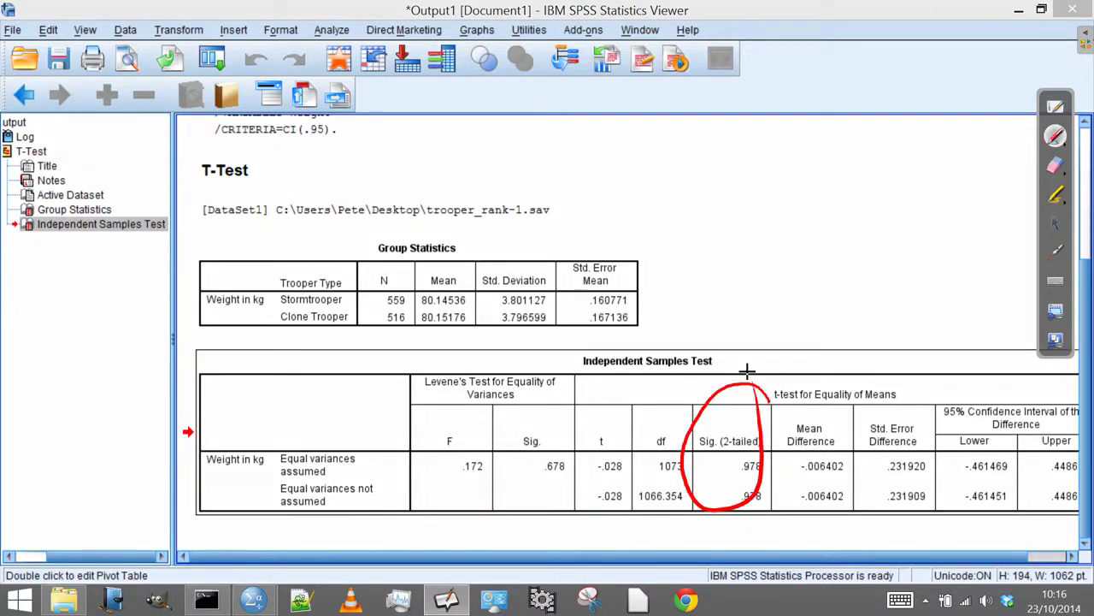
{"action": "key", "text": "ctrl+shift+e"}
{"action": "mouse_move", "coordinate": [752, 403]}
{"action": "left_mouse_down"}
{"action": "mouse_move", "coordinate": [766, 430]}
{"action": "mouse_move", "coordinate": [759, 418]}
{"action": "mouse_move", "coordinate": [753, 461]}
{"action": "mouse_move", "coordinate": [765, 438]}
{"action": "mouse_move", "coordinate": [735, 511]}
{"action": "left_mouse_up"}
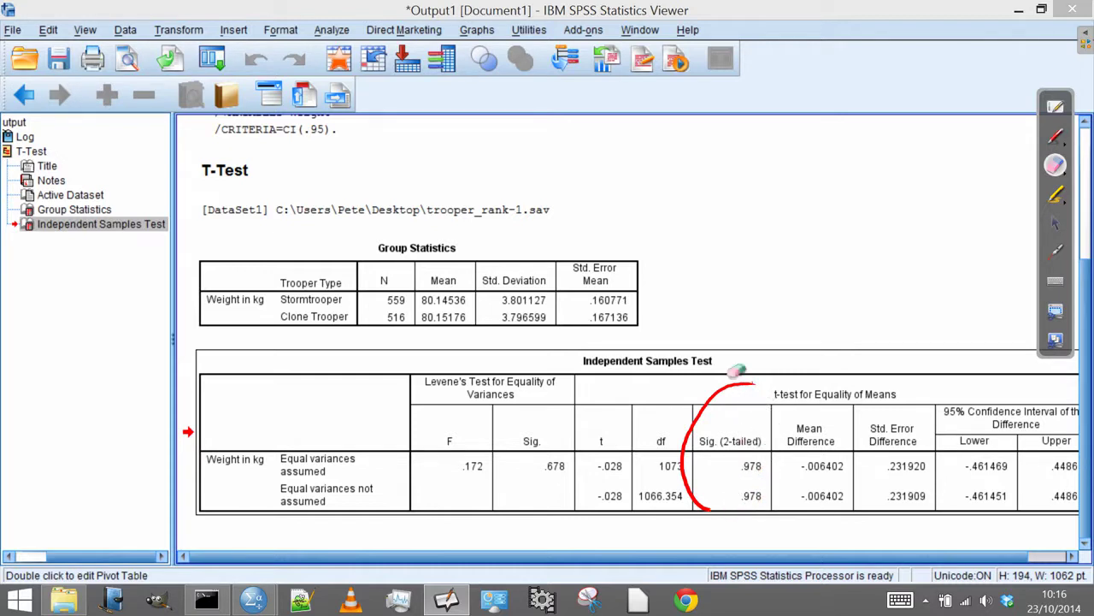
{"action": "key", "text": "ctrl+shift+p"}
{"action": "mouse_move", "coordinate": [752, 385]}
{"action": "left_mouse_down"}
{"action": "mouse_move", "coordinate": [781, 429]}
{"action": "mouse_move", "coordinate": [784, 480]}
{"action": "mouse_move", "coordinate": [715, 506]}
{"action": "left_mouse_up"}
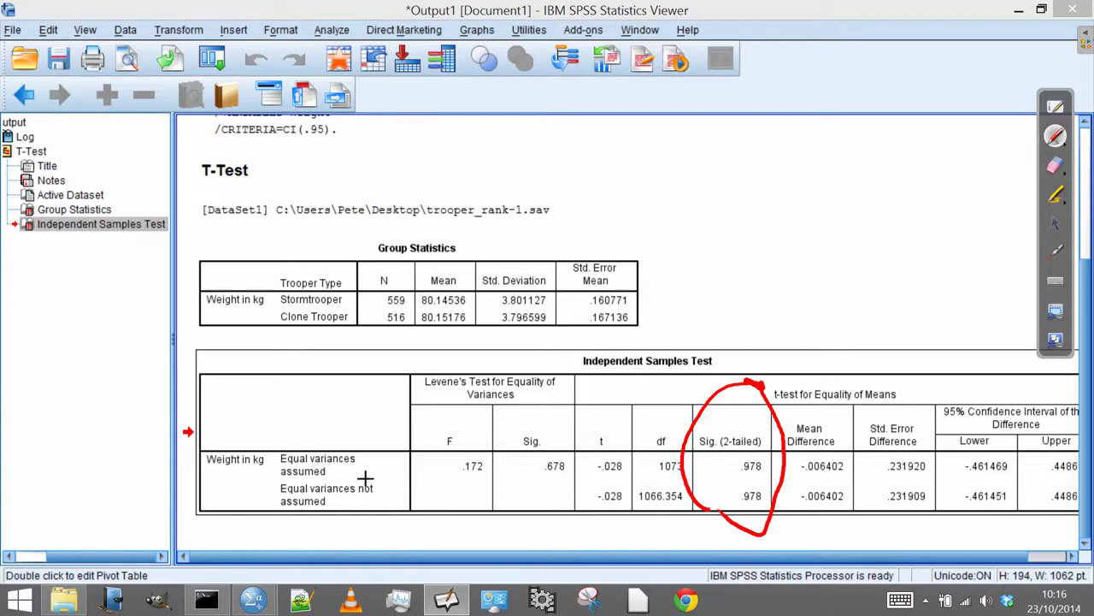
{"action": "mouse_move", "coordinate": [774, 479]}
{"action": "left_mouse_down"}
{"action": "mouse_move", "coordinate": [720, 494]}
{"action": "mouse_move", "coordinate": [741, 536]}
{"action": "mouse_move", "coordinate": [787, 504]}
{"action": "mouse_move", "coordinate": [693, 513]}
{"action": "left_mouse_up"}
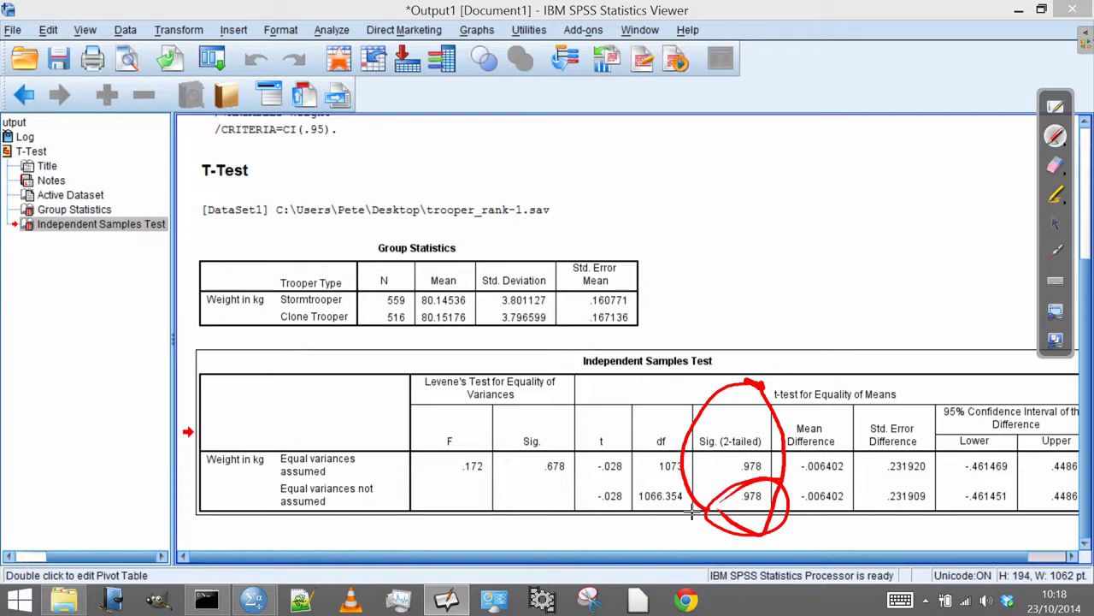
Step: Switch to Open-Sankoré and show the Results page on its board
{"action": "left_click", "coordinate": [1056, 339]}
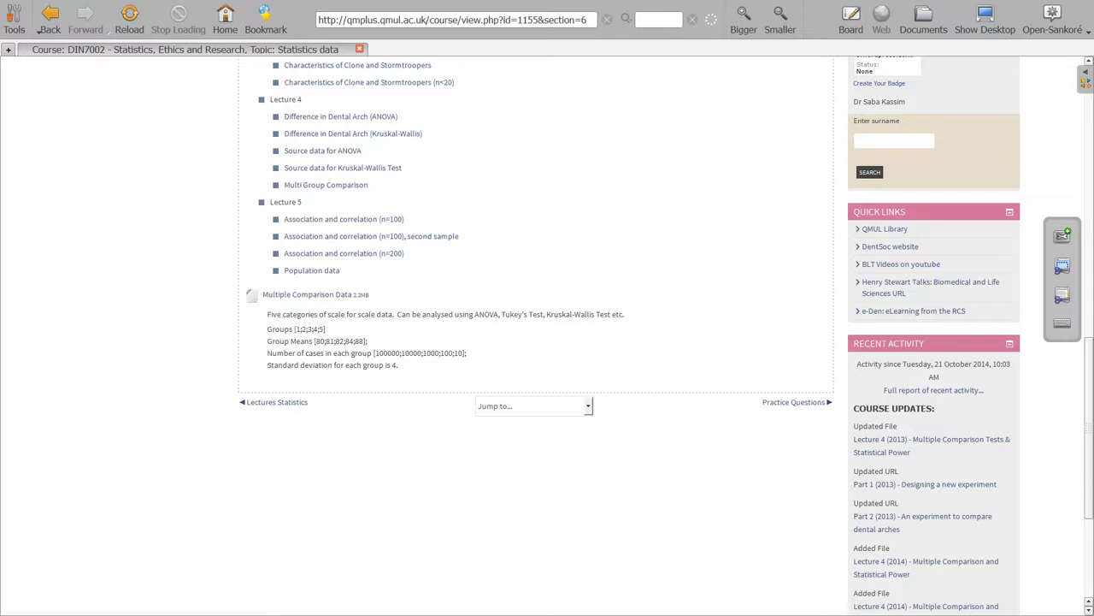
{"action": "left_click", "coordinate": [851, 18]}
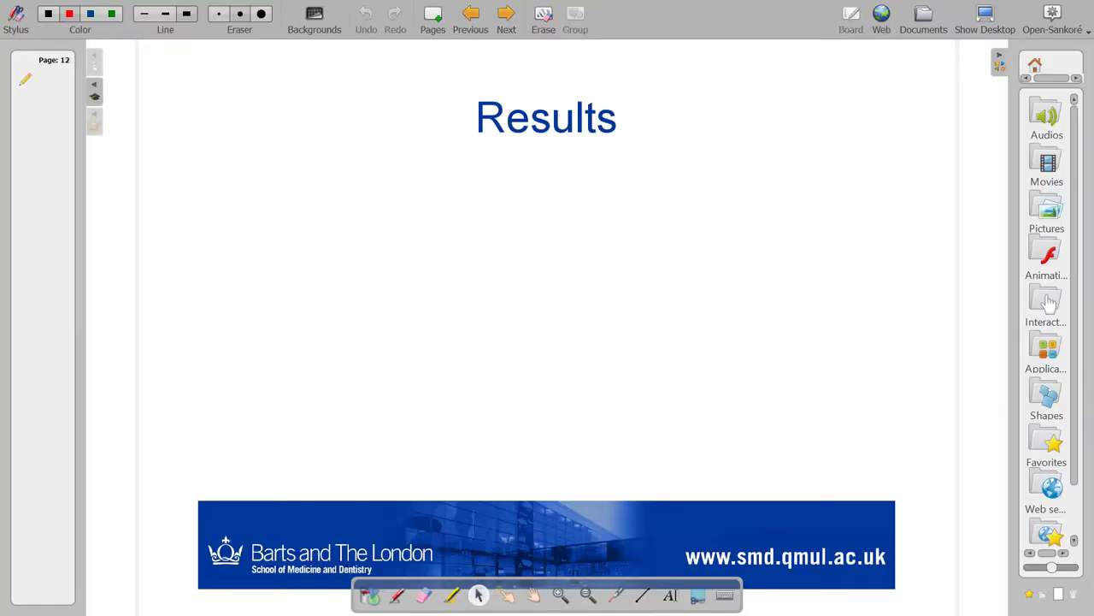
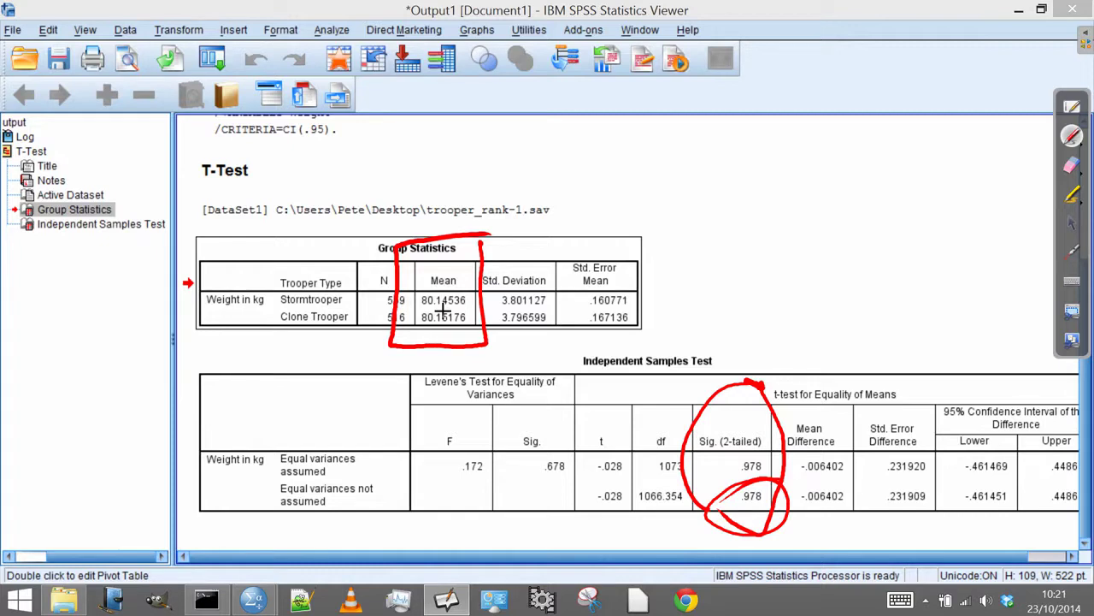
Step: Circle the Weight in kg label in the Group Statistics table of the SPSS output in red pen
{"action": "mouse_move", "coordinate": [261, 286]}
{"action": "left_mouse_down"}
{"action": "mouse_move", "coordinate": [243, 327]}
{"action": "mouse_move", "coordinate": [251, 285]}
{"action": "left_mouse_up"}
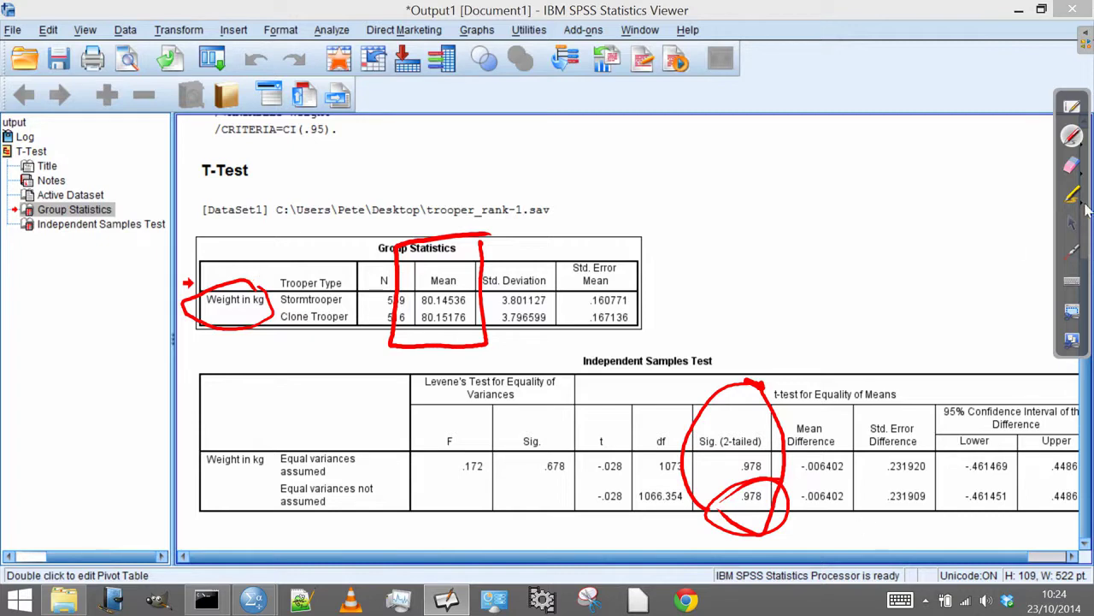
Step: Erase all red pen annotations from the SPSS output
{"action": "left_click", "coordinate": [1073, 167]}
{"action": "left_click", "coordinate": [1075, 171]}
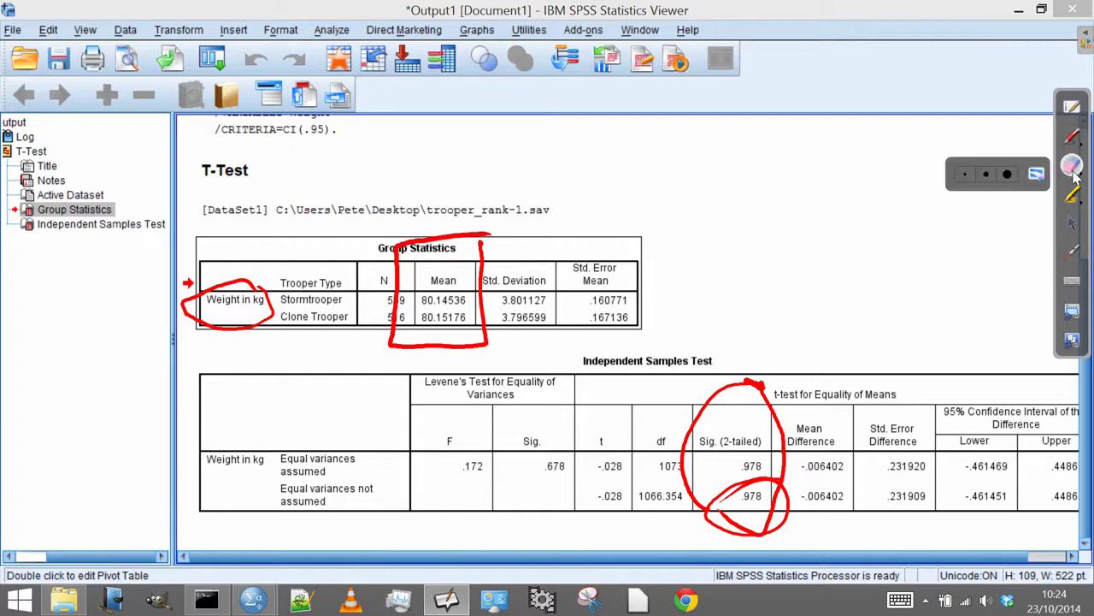
{"action": "left_click", "coordinate": [1034, 174]}
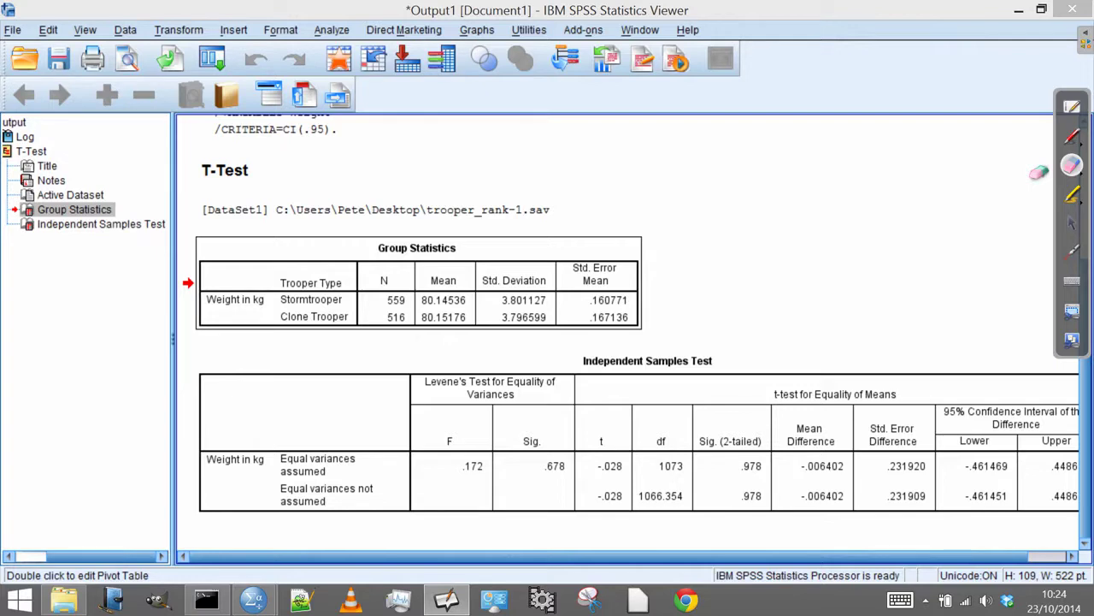
Step: Switch to the Open-Sankoré board, add a blank page, and handwrite the heading "t-test" with "p = 0.98" beneath it in red pen
{"action": "left_click", "coordinate": [1072, 106]}
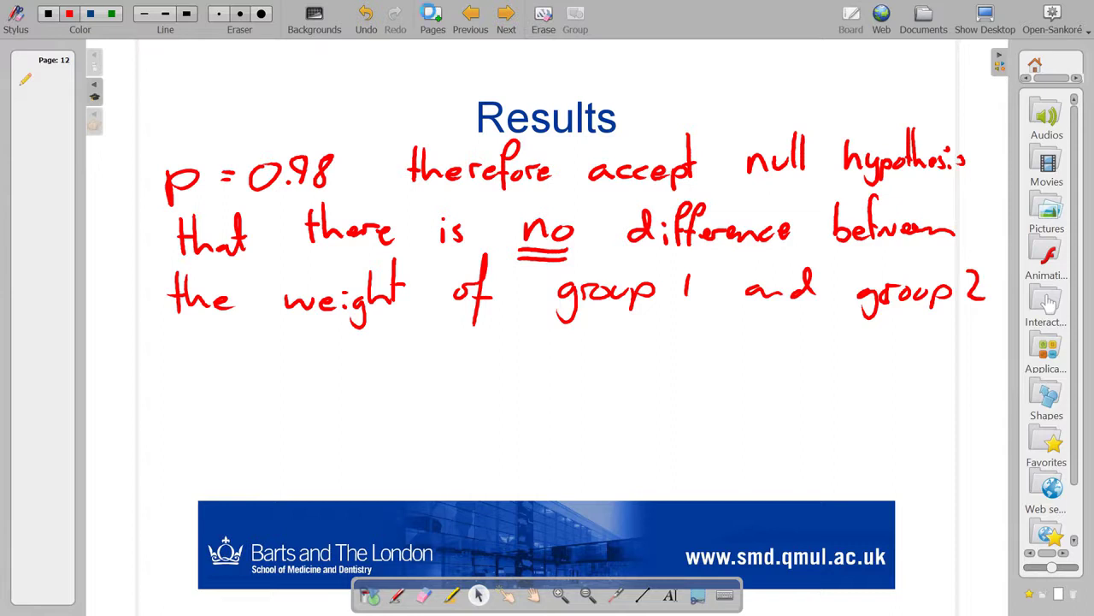
{"action": "key", "text": "ctrl+n"}
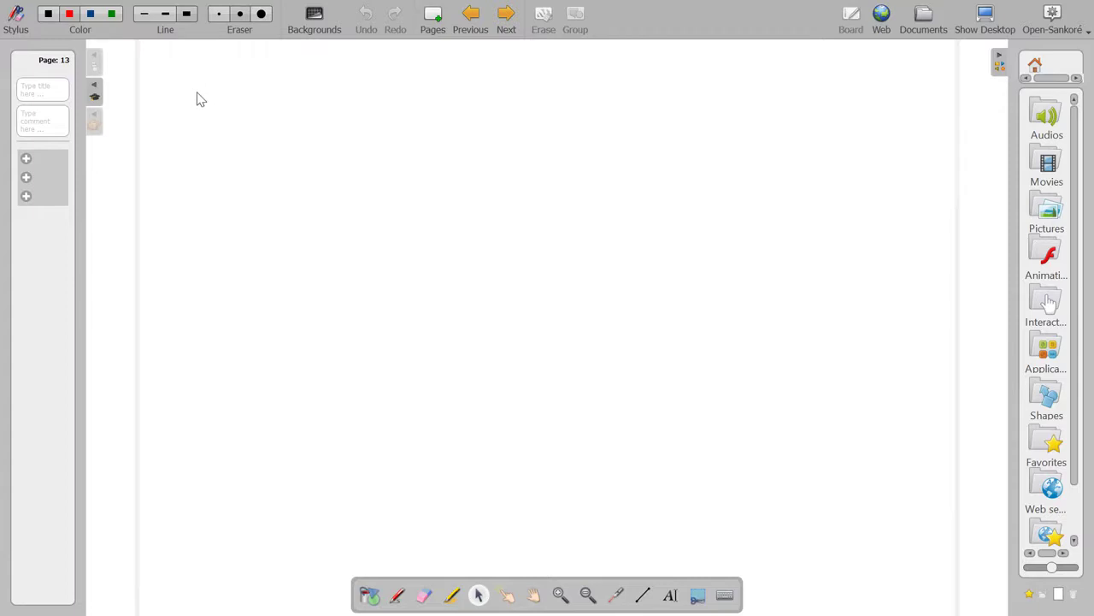
{"action": "left_click", "coordinate": [396, 595]}
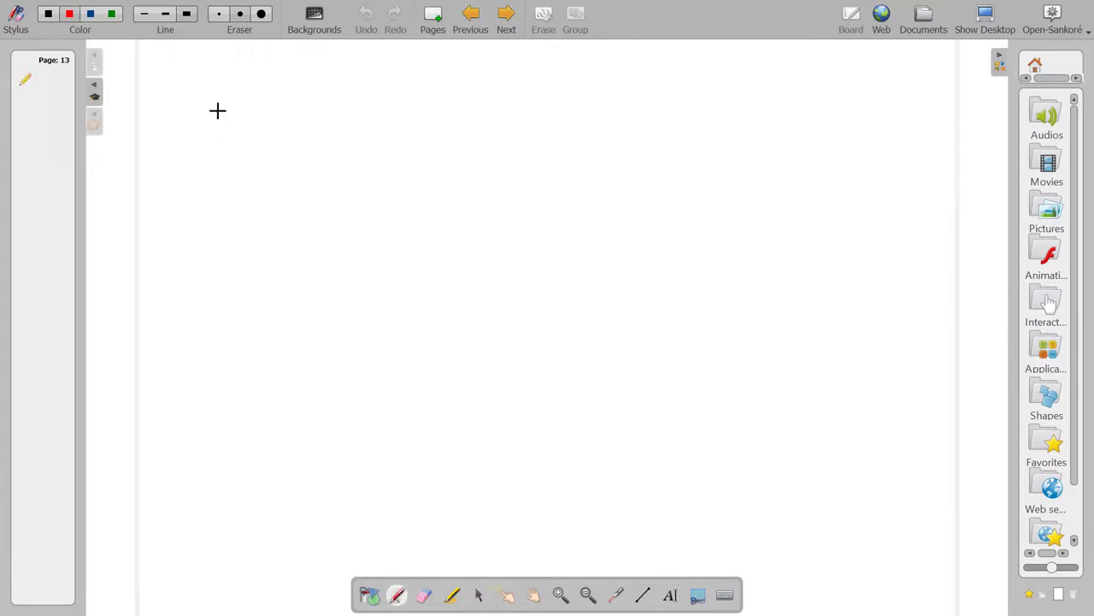
{"action": "mouse_move", "coordinate": [203, 80]}
{"action": "left_mouse_down"}
{"action": "mouse_move", "coordinate": [205, 116]}
{"action": "mouse_move", "coordinate": [269, 91]}
{"action": "mouse_move", "coordinate": [256, 101]}
{"action": "left_mouse_up"}
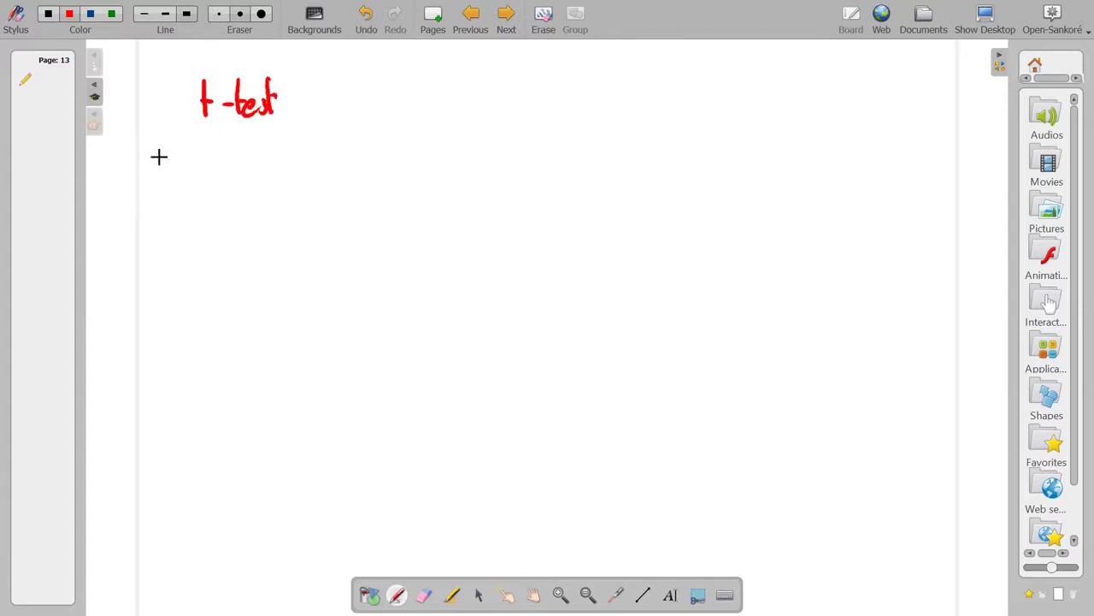
{"action": "mouse_move", "coordinate": [144, 159]}
{"action": "left_mouse_down"}
{"action": "mouse_move", "coordinate": [147, 168]}
{"action": "mouse_move", "coordinate": [184, 166]}
{"action": "mouse_move", "coordinate": [269, 149]}
{"action": "mouse_move", "coordinate": [278, 136]}
{"action": "left_mouse_up"}
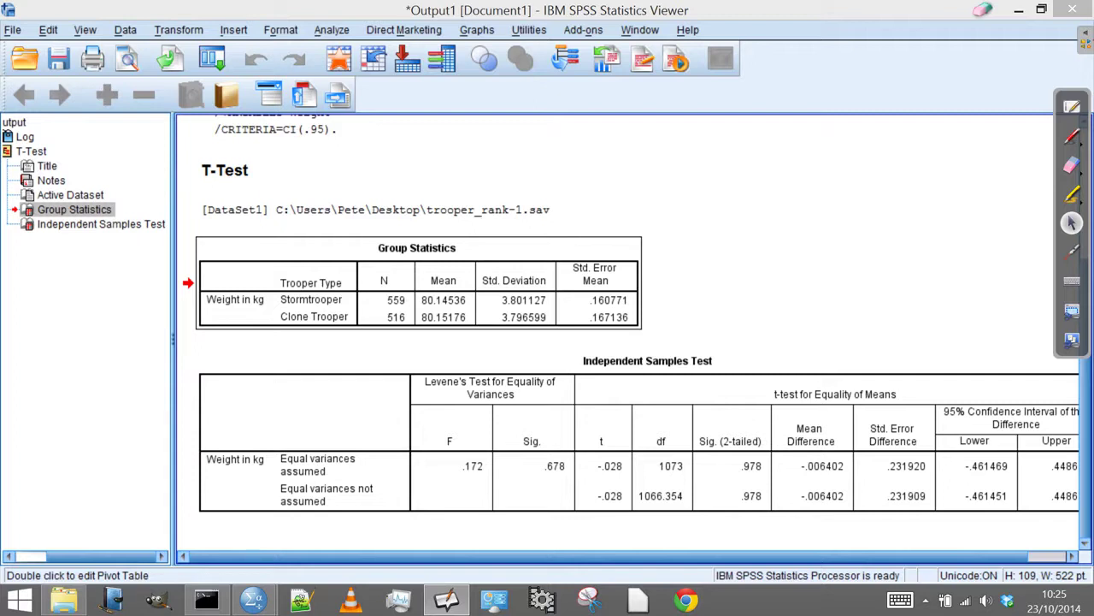
Step: In SPSS, redraw the random sample of approximately 1% of the cases, filtering out unselected cases
{"action": "key", "text": "alt+d"}
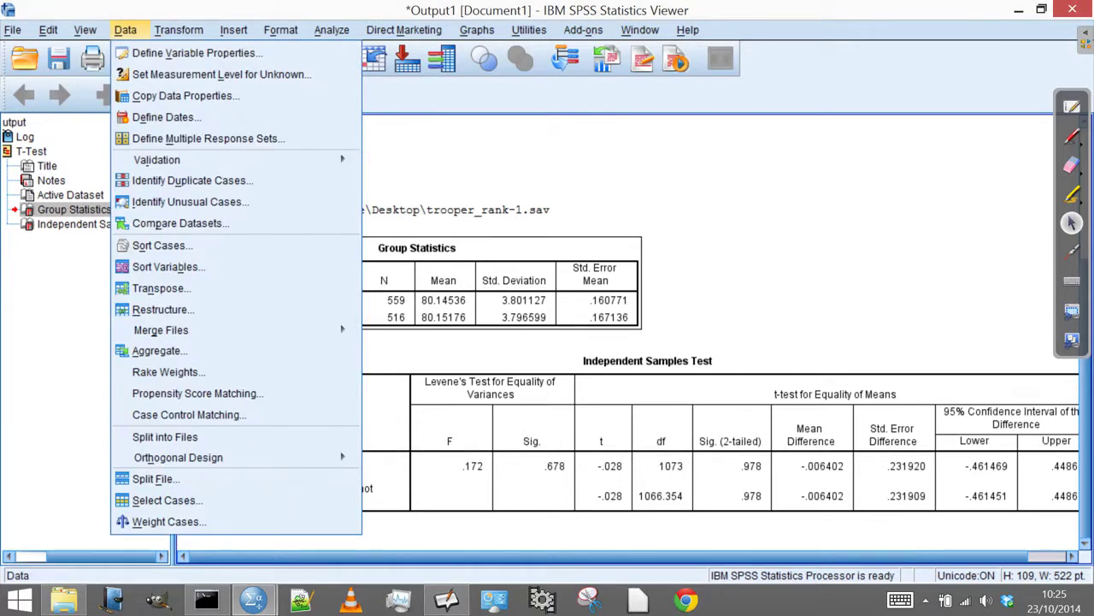
{"action": "key", "text": "s"}
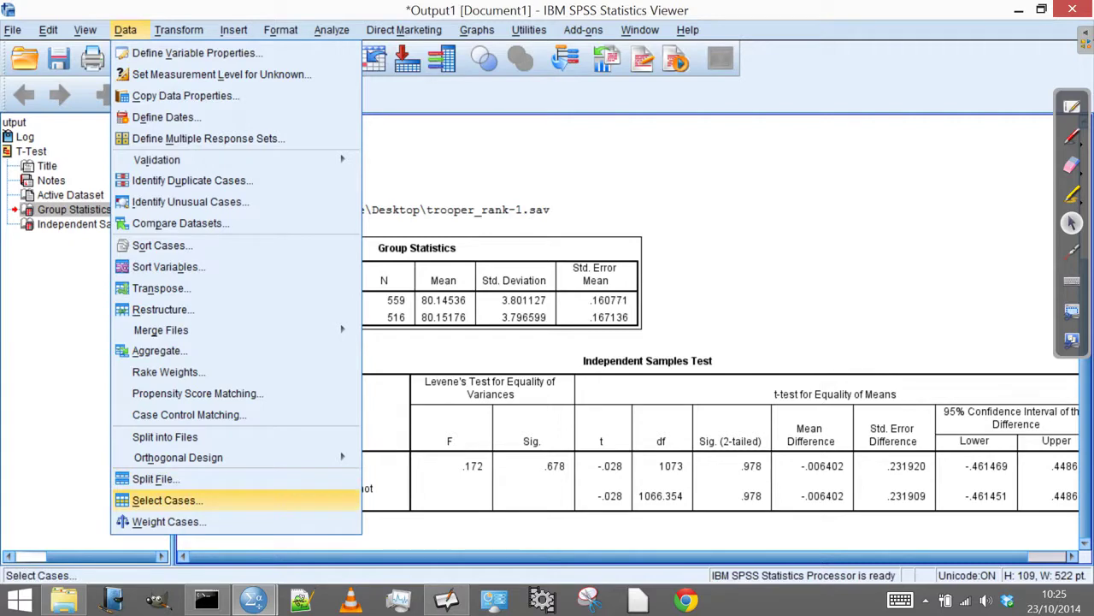
{"action": "key", "text": "Return"}
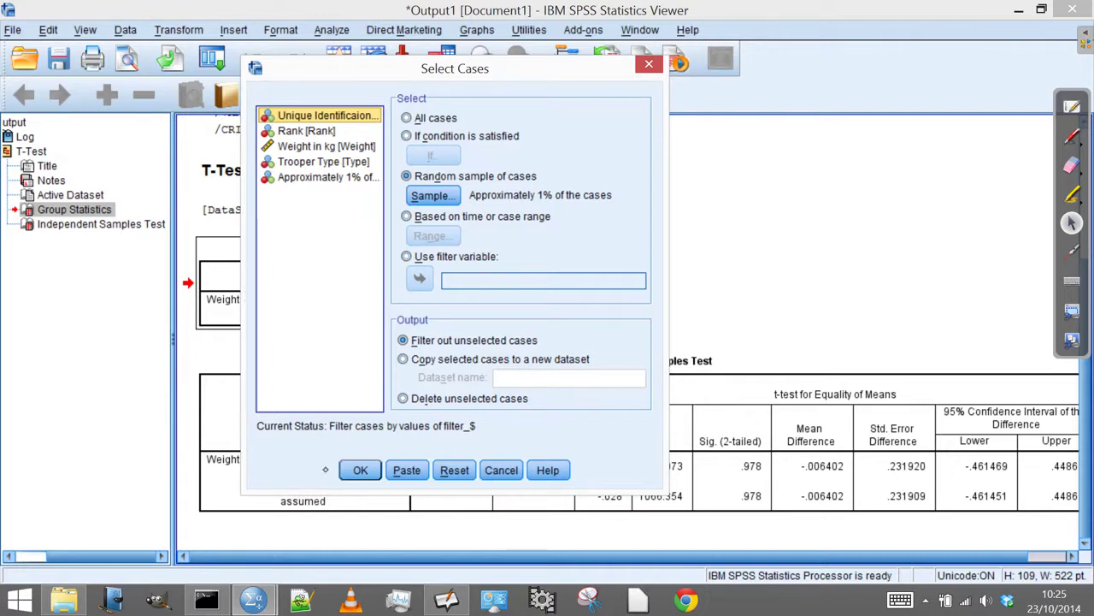
{"action": "left_click", "coordinate": [360, 470]}
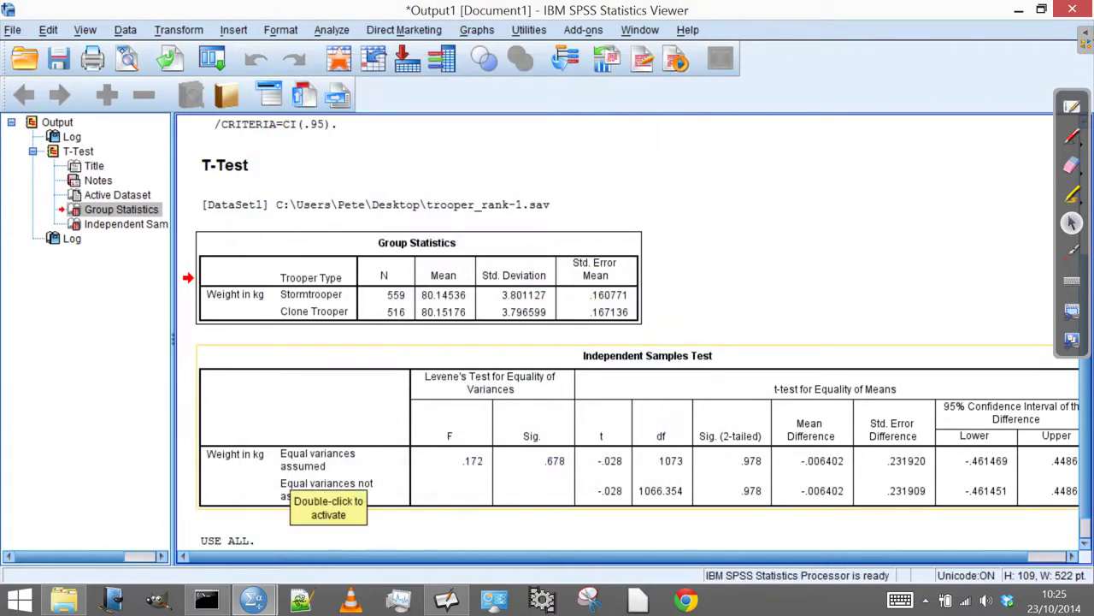
Step: Check the random sample size setting in Select Cases, and draw another random sample of approximately 1% of the cases
{"action": "left_click", "coordinate": [125, 31]}
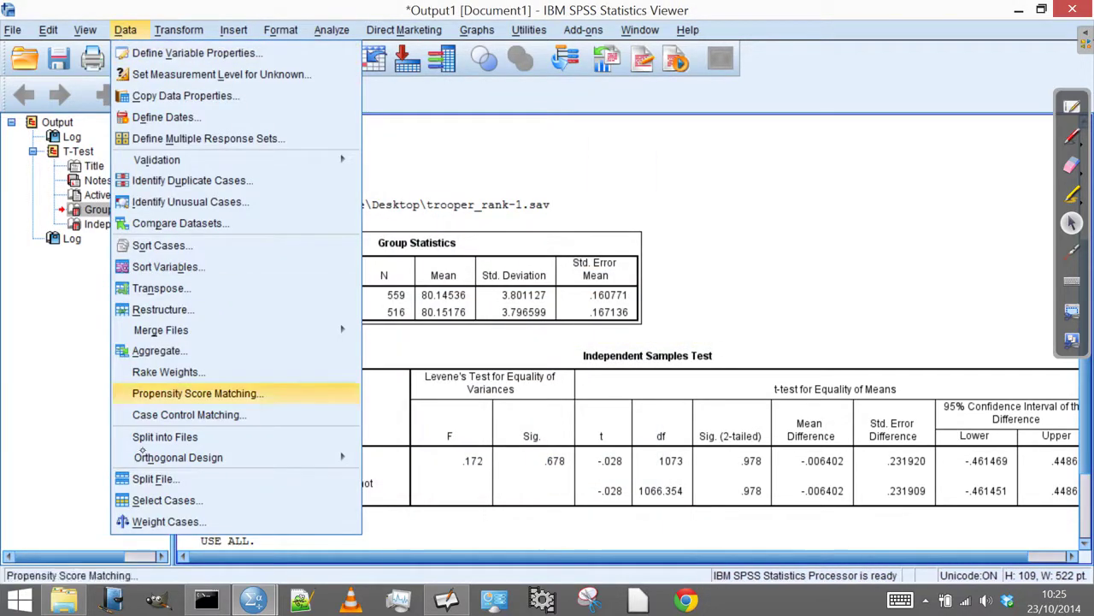
{"action": "left_click", "coordinate": [147, 495]}
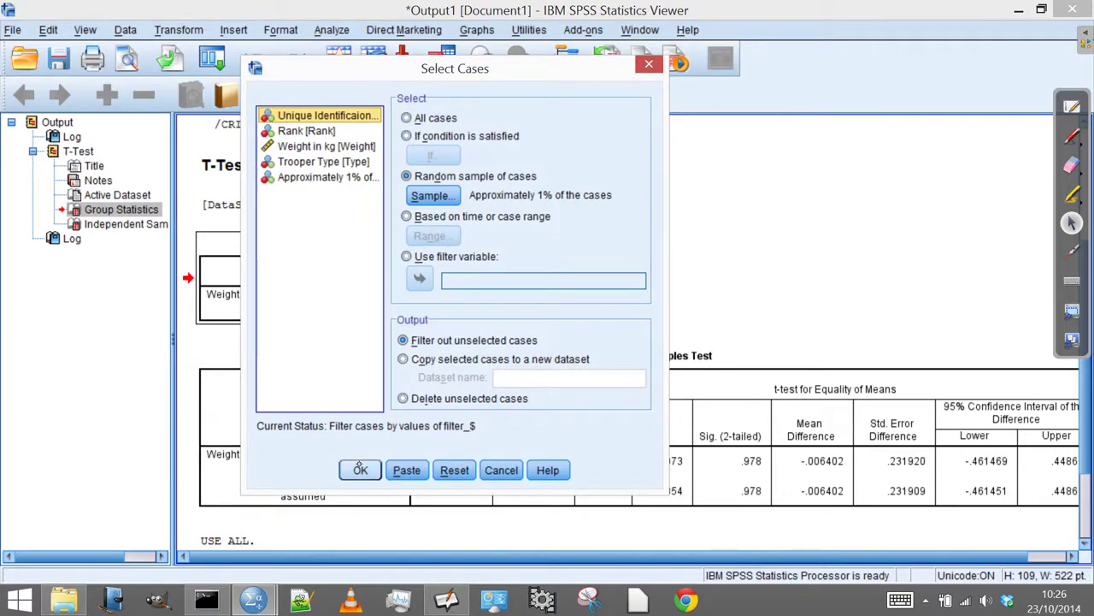
{"action": "left_click", "coordinate": [432, 196]}
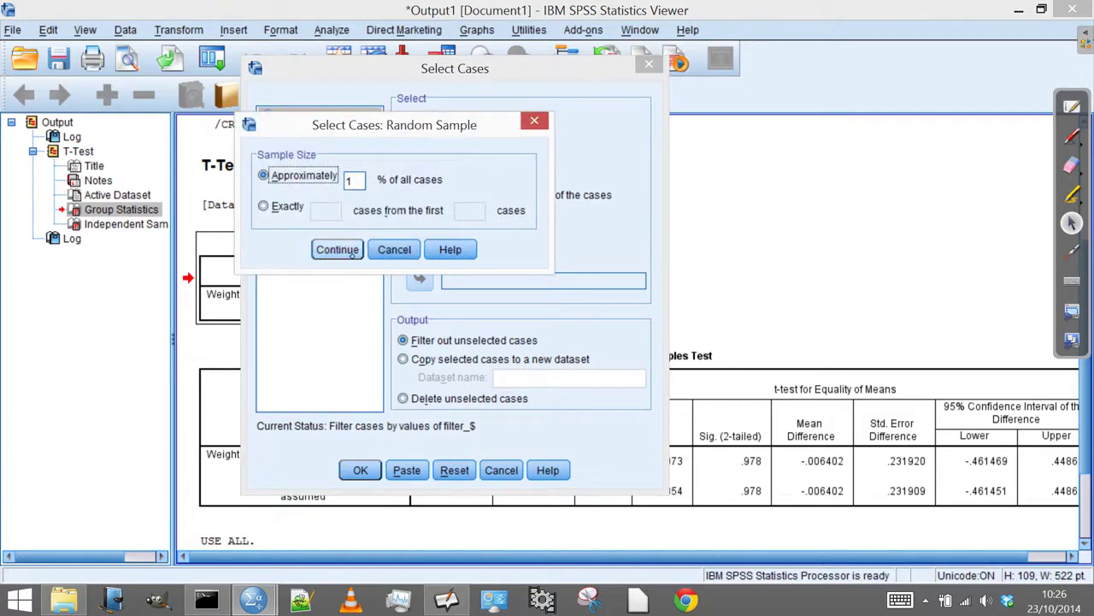
{"action": "left_click", "coordinate": [392, 248]}
{"action": "left_click", "coordinate": [361, 470]}
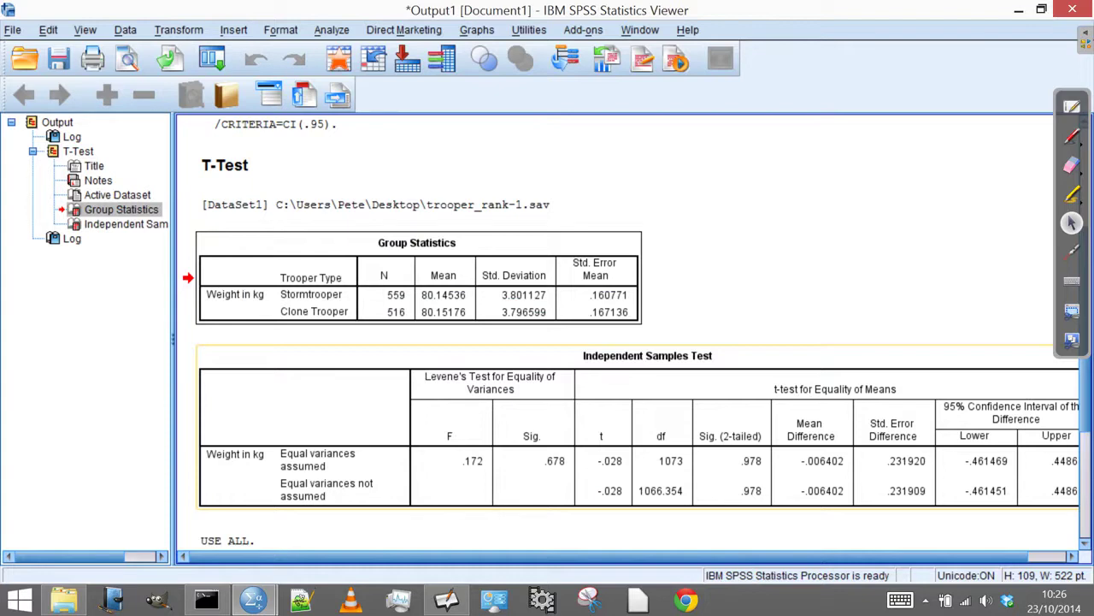
Step: Rerun the independent-samples t test on Weight in kg, grouped by Type(1 2), for the new sample
{"action": "left_click", "coordinate": [329, 29]}
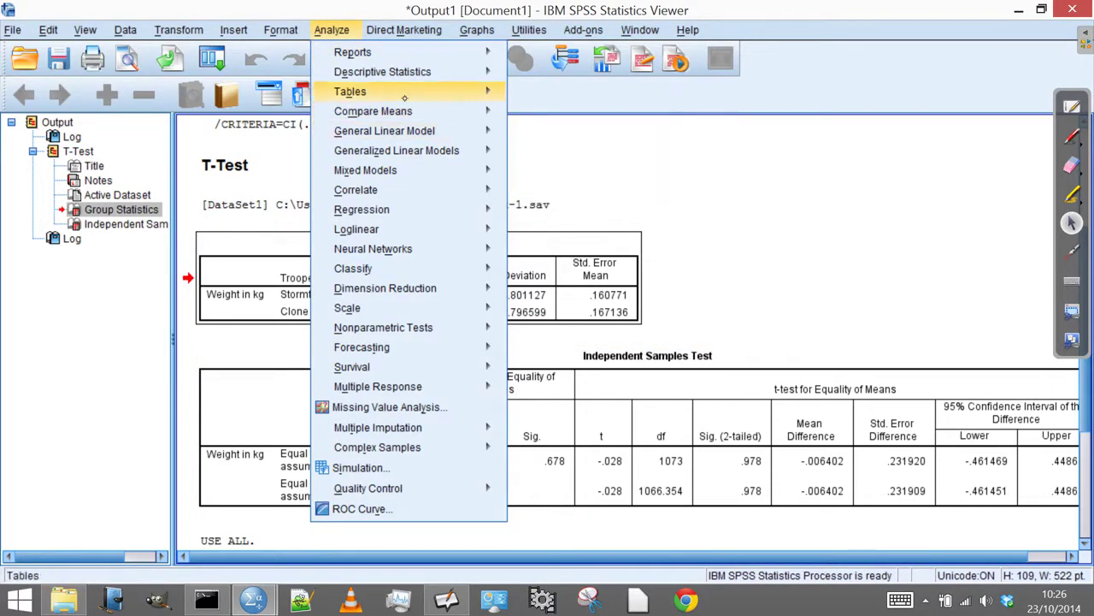
{"action": "mouse_move", "coordinate": [422, 110]}
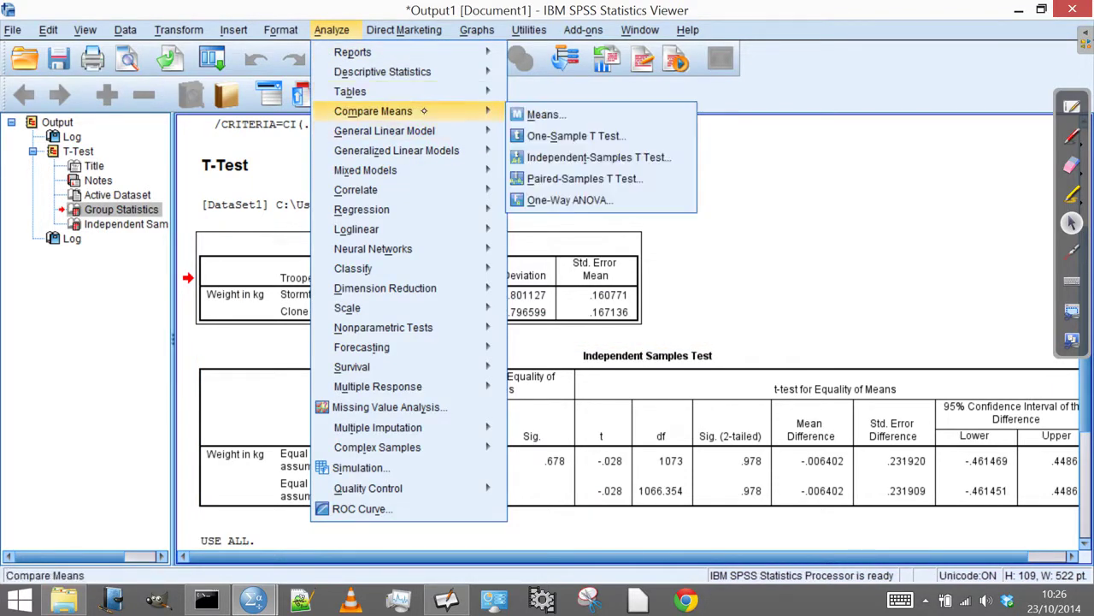
{"action": "left_click", "coordinate": [573, 156]}
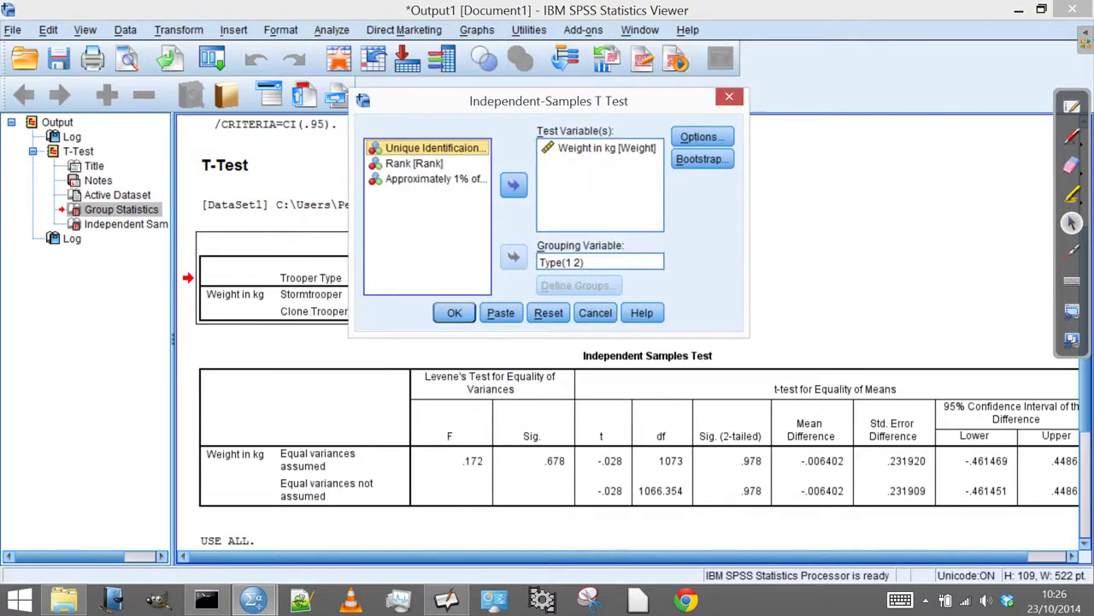
{"action": "left_click", "coordinate": [454, 313]}
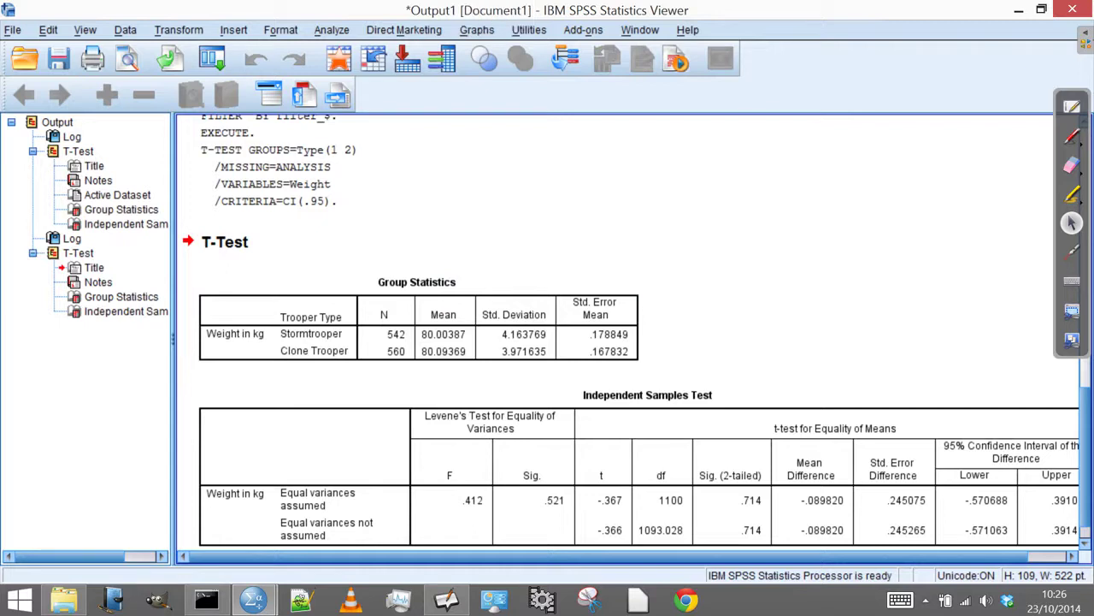
Step: Circle the Sig. (2-tailed) column of the new Independent Samples Test table in red pen, and erase the annotation
{"action": "left_click", "coordinate": [1072, 136]}
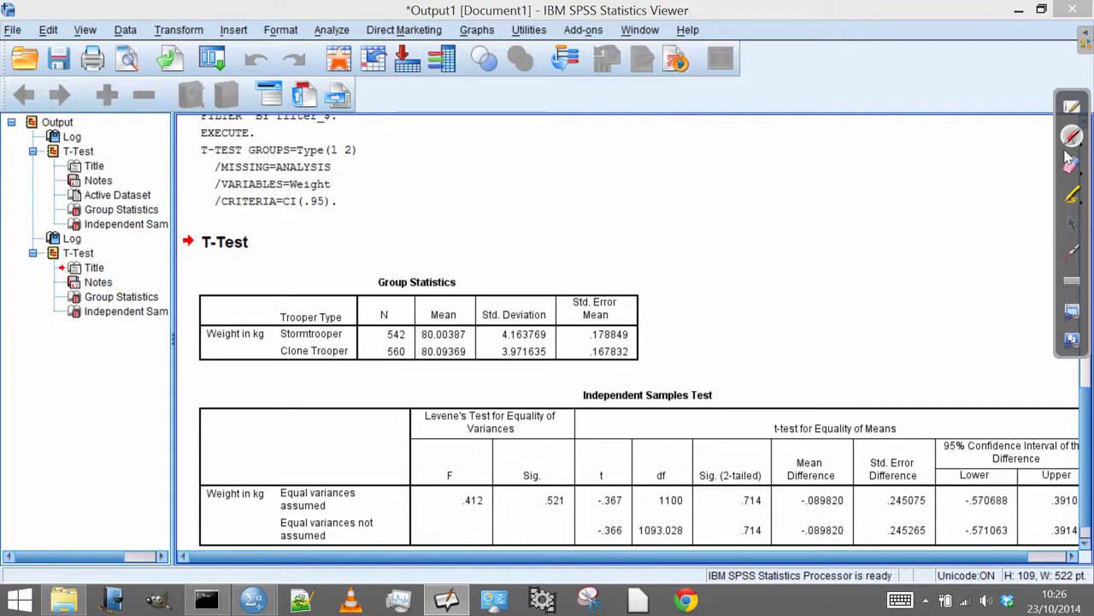
{"action": "mouse_move", "coordinate": [767, 477]}
{"action": "left_mouse_down"}
{"action": "mouse_move", "coordinate": [689, 521]}
{"action": "mouse_move", "coordinate": [753, 460]}
{"action": "left_mouse_up"}
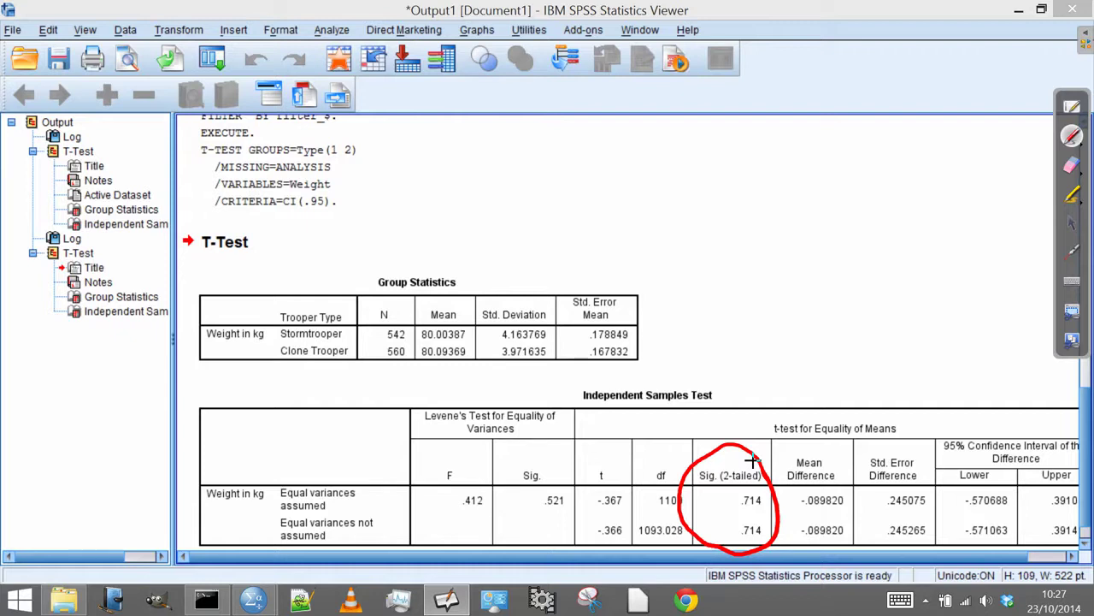
{"action": "left_click", "coordinate": [1074, 167]}
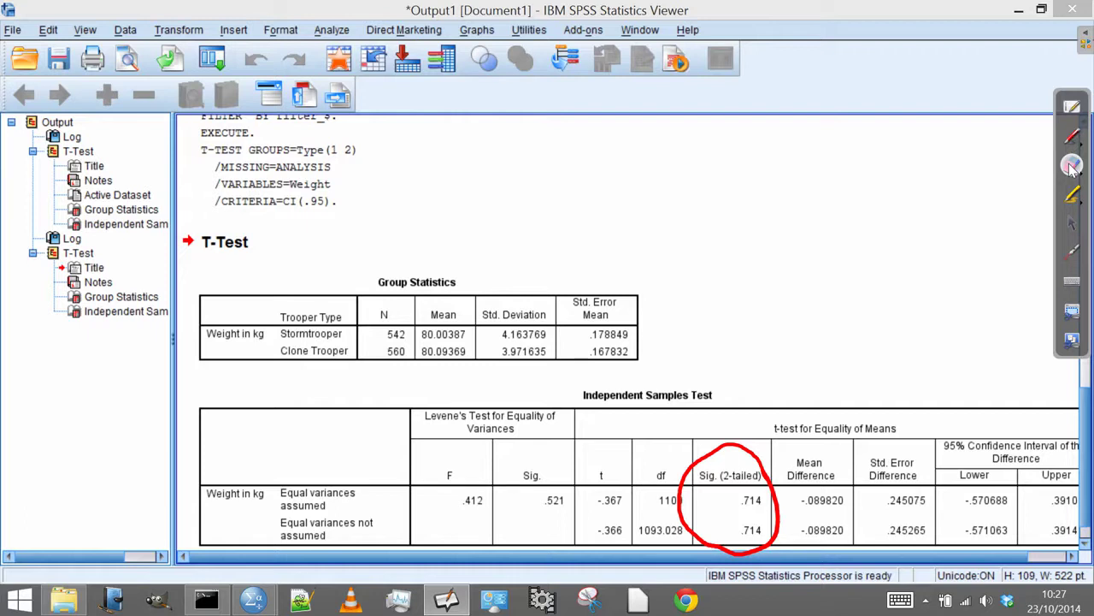
{"action": "mouse_move", "coordinate": [1073, 167]}
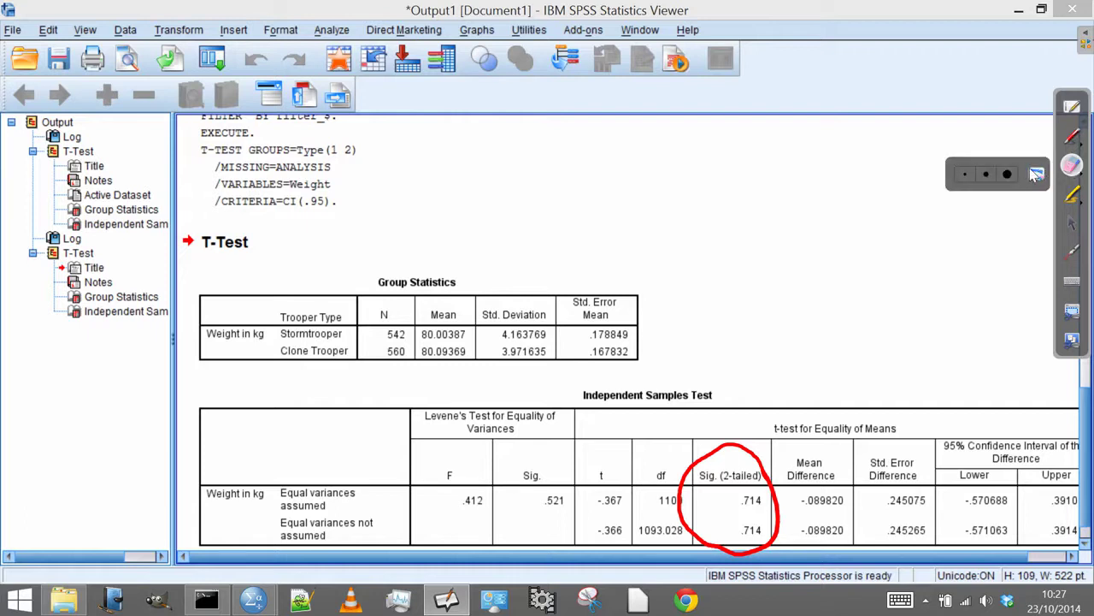
{"action": "left_click", "coordinate": [1037, 174]}
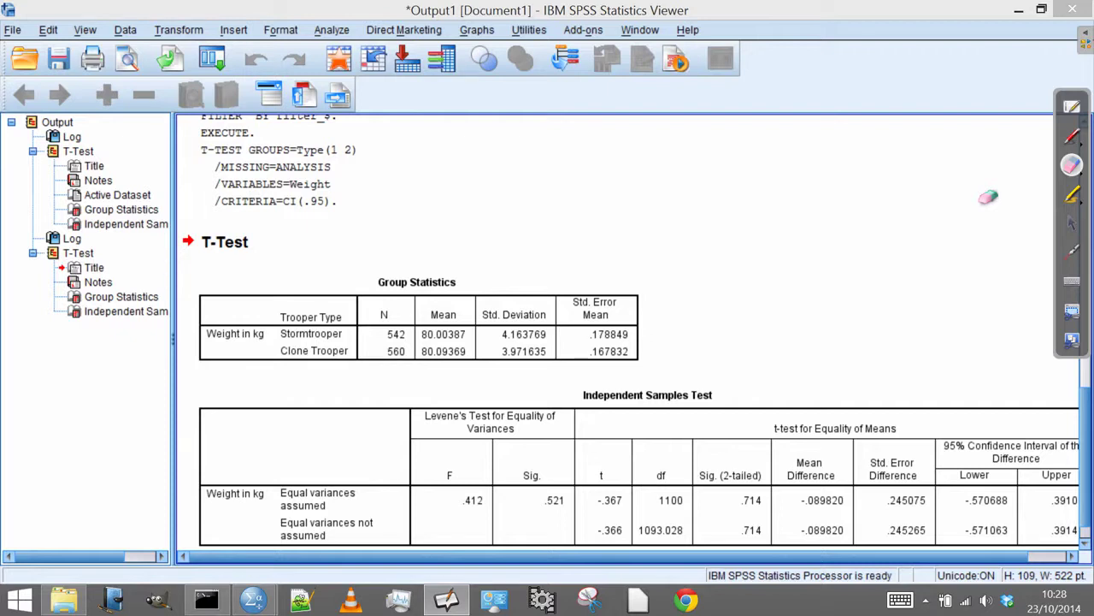
Step: Switch to the Open-Sankoré board and handwrite the second sample's p value in red pen beneath "p = 0.98"
{"action": "left_click", "coordinate": [1074, 109]}
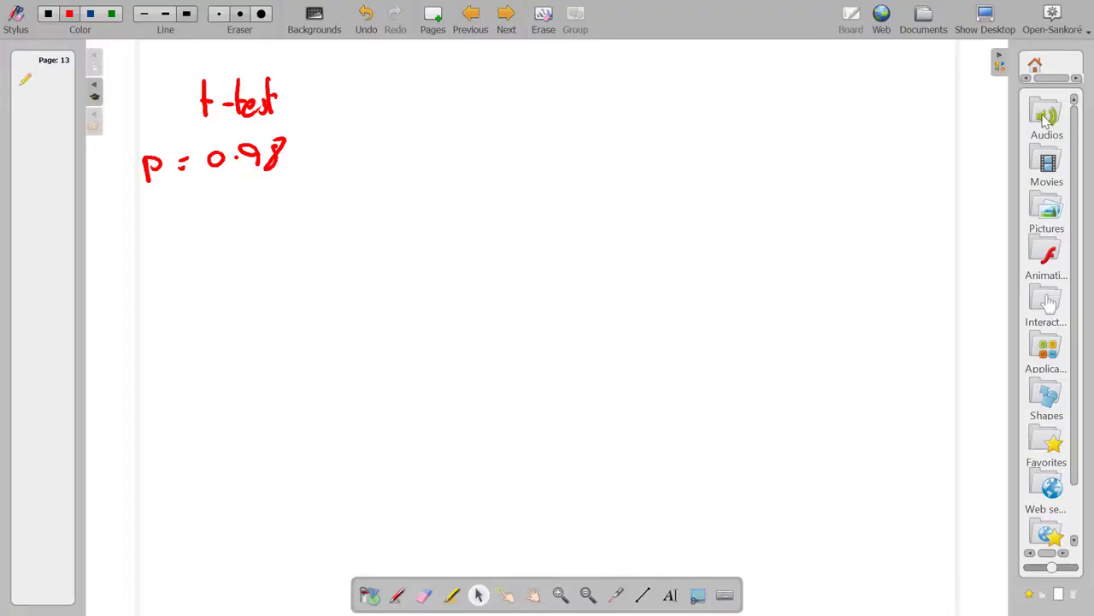
{"action": "left_click", "coordinate": [396, 595]}
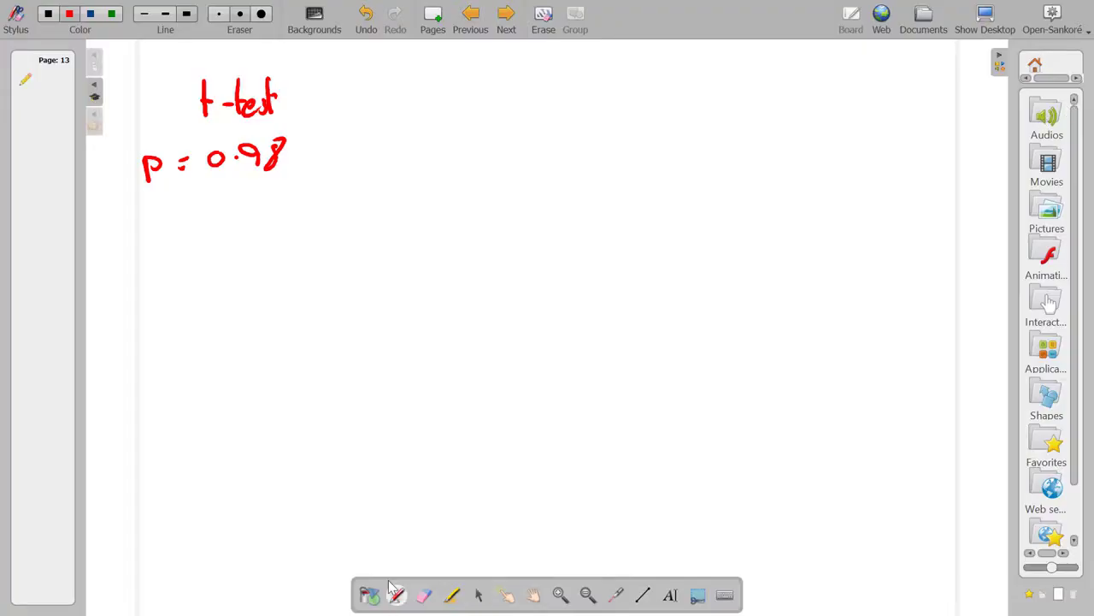
{"action": "mouse_move", "coordinate": [145, 205]}
{"action": "left_mouse_down"}
{"action": "mouse_move", "coordinate": [146, 222]}
{"action": "mouse_move", "coordinate": [184, 205]}
{"action": "left_mouse_up"}
{"action": "mouse_move", "coordinate": [173, 212]}
{"action": "left_mouse_down"}
{"action": "mouse_move", "coordinate": [209, 195]}
{"action": "mouse_move", "coordinate": [271, 210]}
{"action": "left_mouse_up"}
{"action": "left_click", "coordinate": [229, 203]}
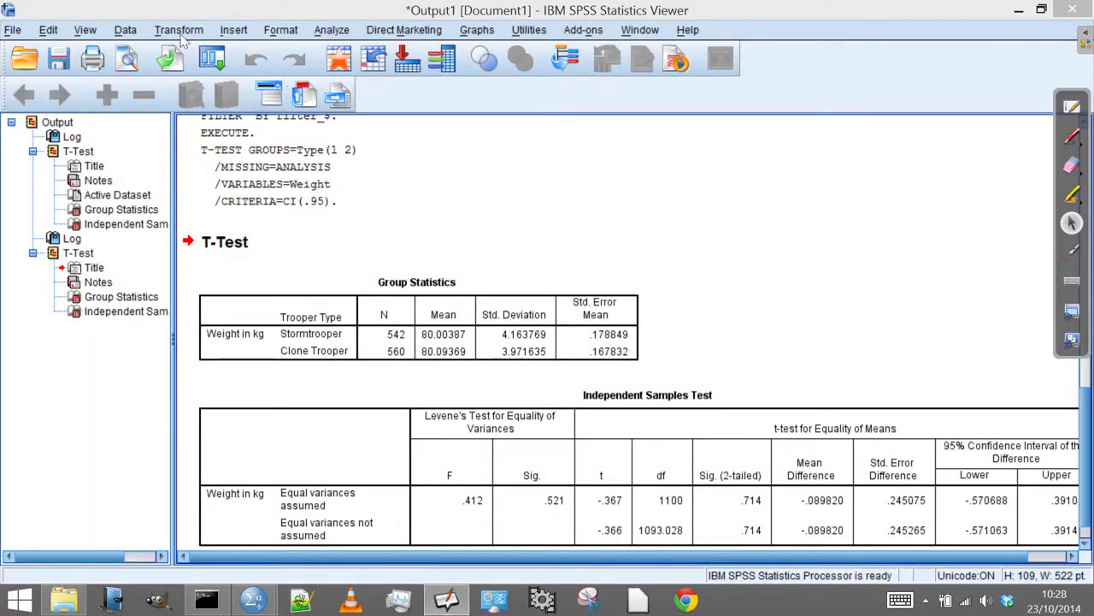
Step: Return to SPSS and draw a third random sample of approximately 1% of the cases for the t-test comparison
{"action": "left_click", "coordinate": [124, 30]}
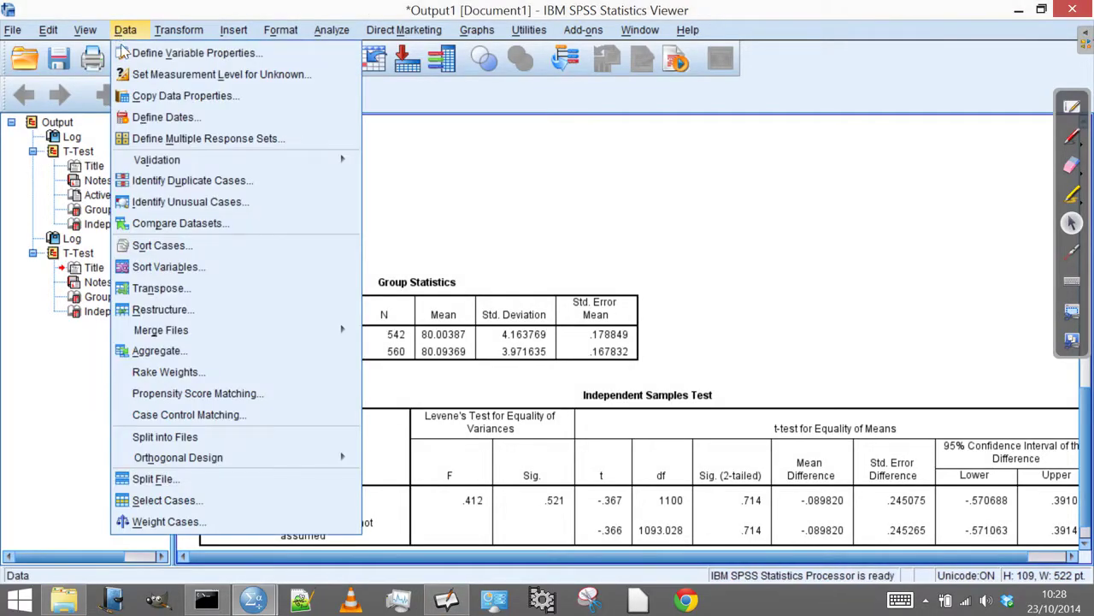
{"action": "left_click", "coordinate": [192, 499]}
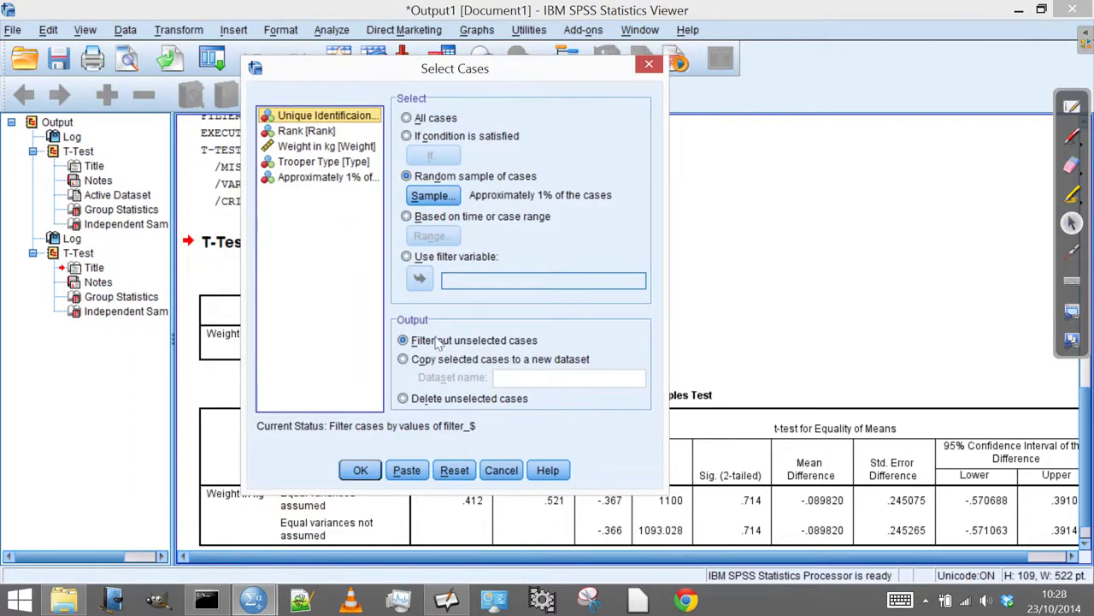
{"action": "left_click", "coordinate": [371, 475]}
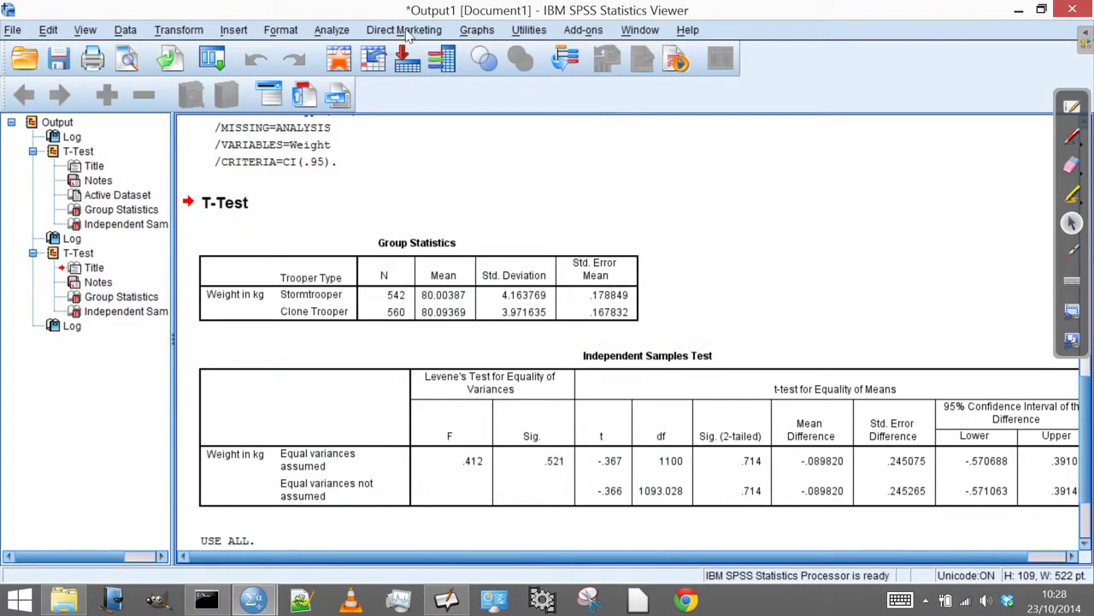
Step: Run the independent-samples t test on Weight in kg by Type(1 2) again for the third sample
{"action": "left_click", "coordinate": [342, 30]}
{"action": "mouse_move", "coordinate": [371, 118]}
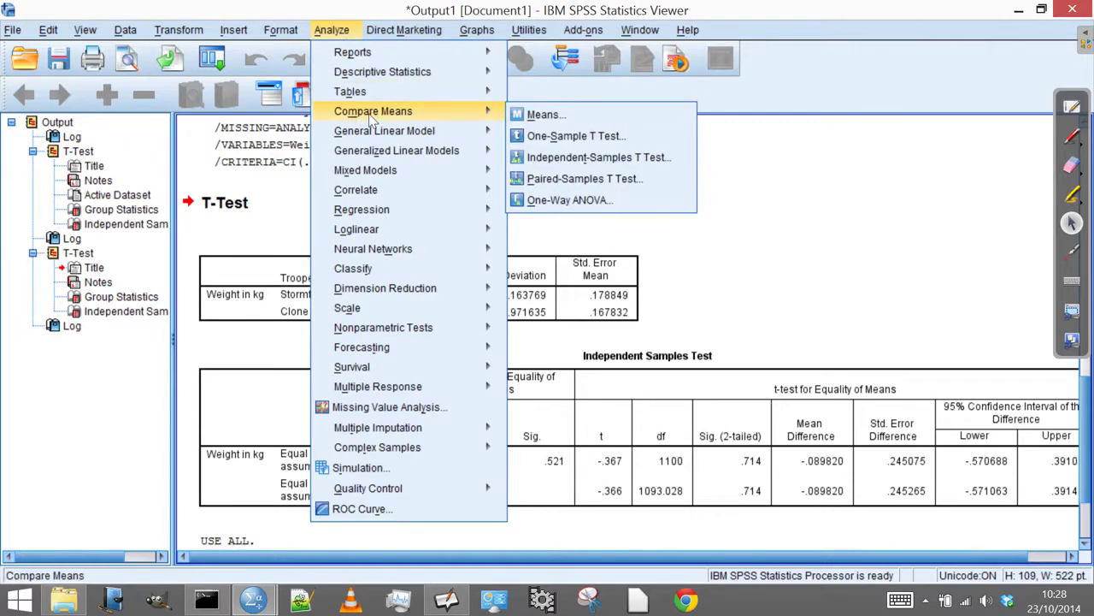
{"action": "left_click", "coordinate": [590, 157]}
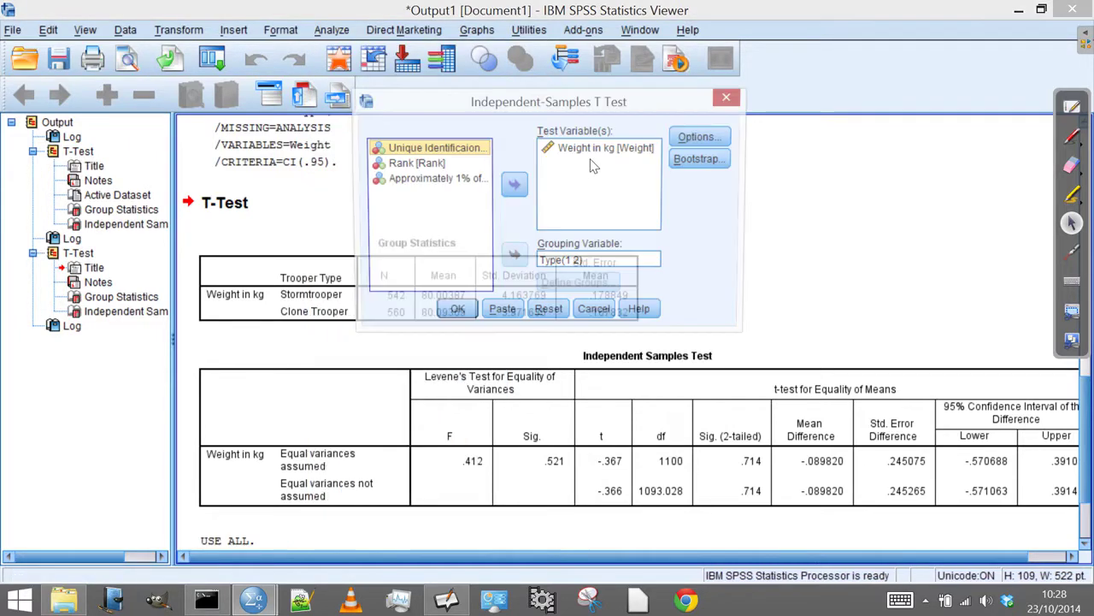
{"action": "left_click", "coordinate": [455, 313]}
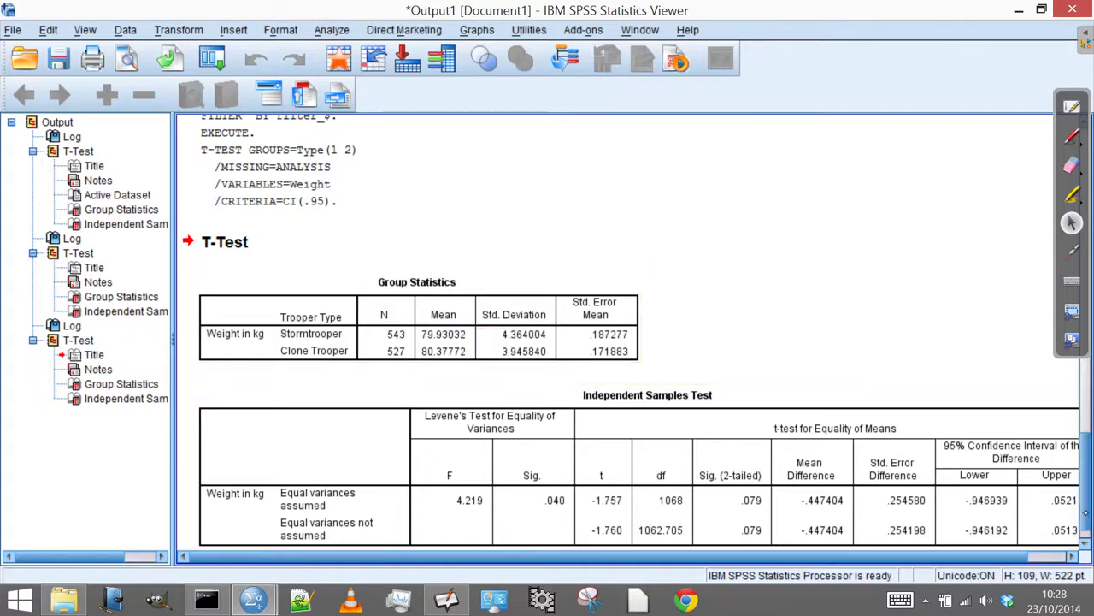
Step: Compare the second and third samples' t-test output, and handwrite "p = 0.08" in red pen beneath "p = 0.71" on the Open-Sankoré board
{"action": "scroll", "coordinate": [1090, 460], "scroll_direction": "up", "scroll_amount": 5}
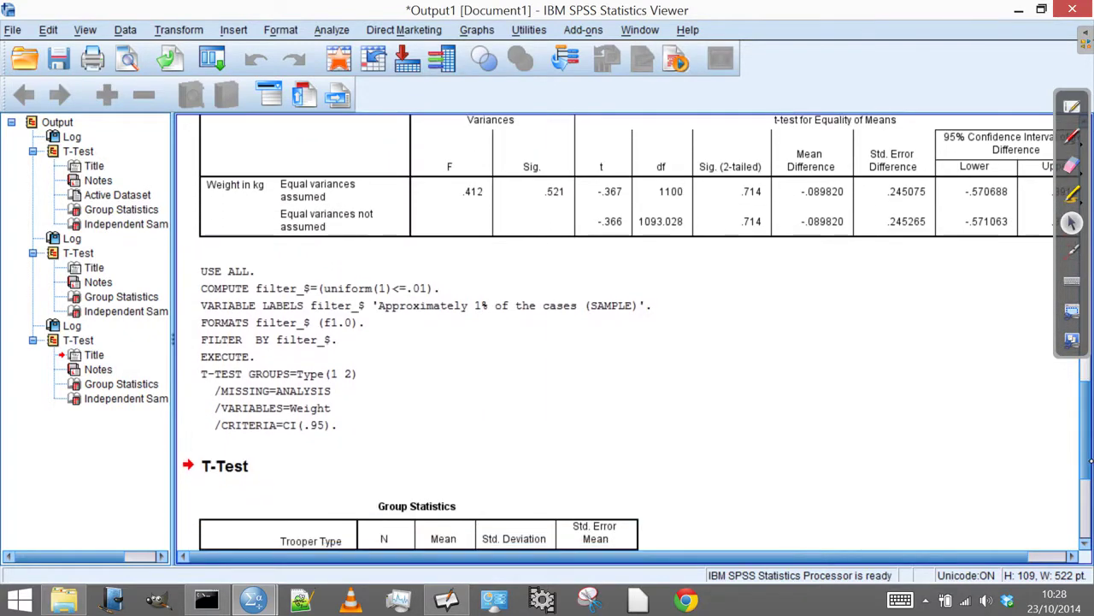
{"action": "scroll", "coordinate": [1090, 459], "scroll_direction": "up", "scroll_amount": 2}
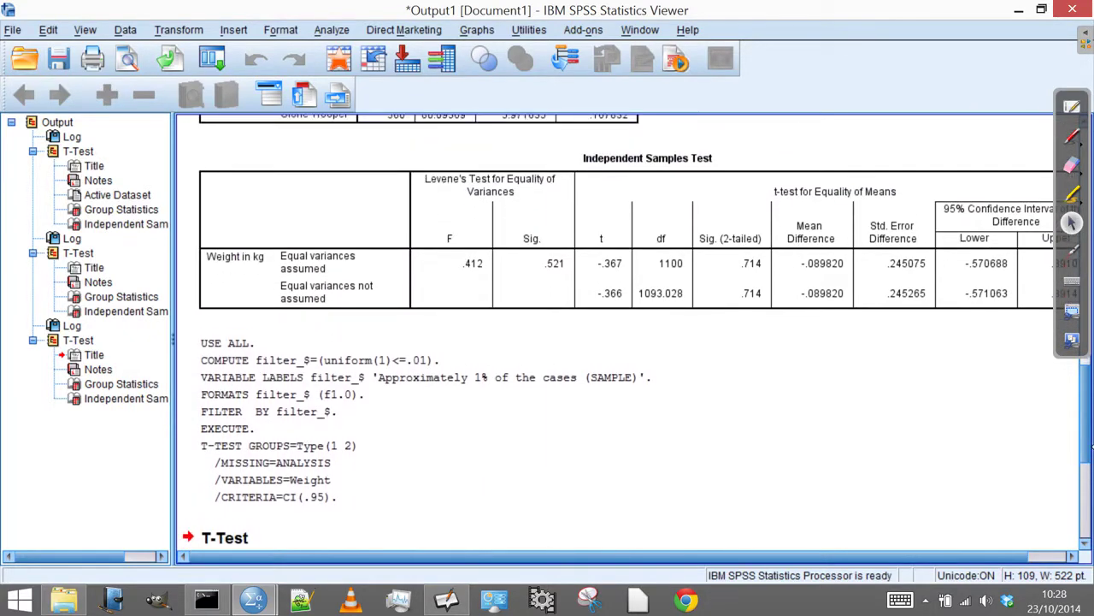
{"action": "scroll", "coordinate": [1091, 453], "scroll_direction": "up", "scroll_amount": 2}
{"action": "scroll", "coordinate": [1089, 427], "scroll_direction": "down", "scroll_amount": 2}
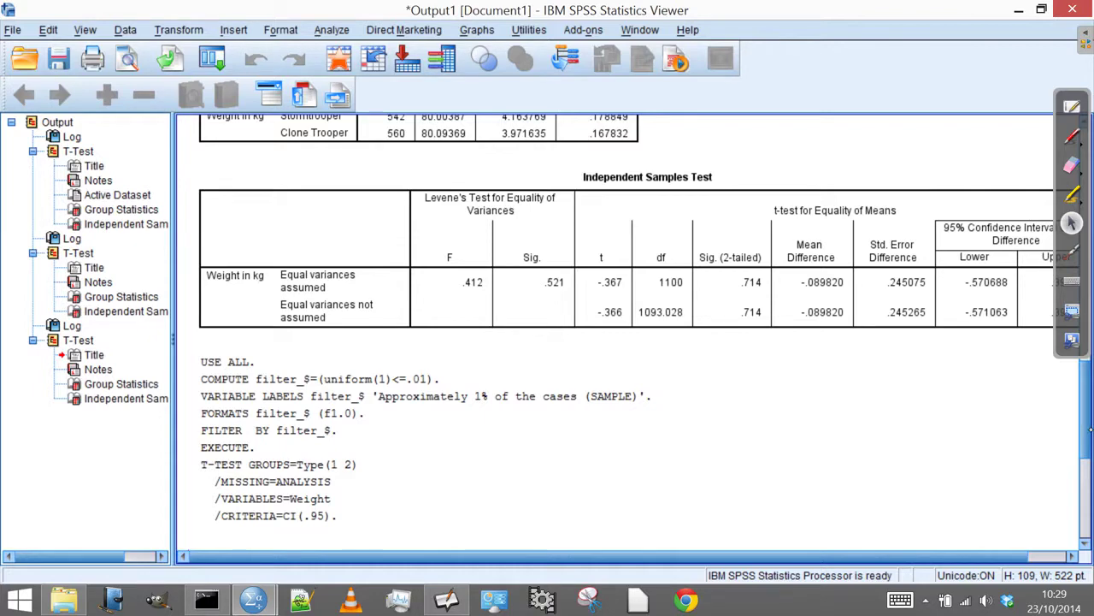
{"action": "left_click_drag", "start_coordinate": [1090, 439], "coordinate": [1089, 517]}
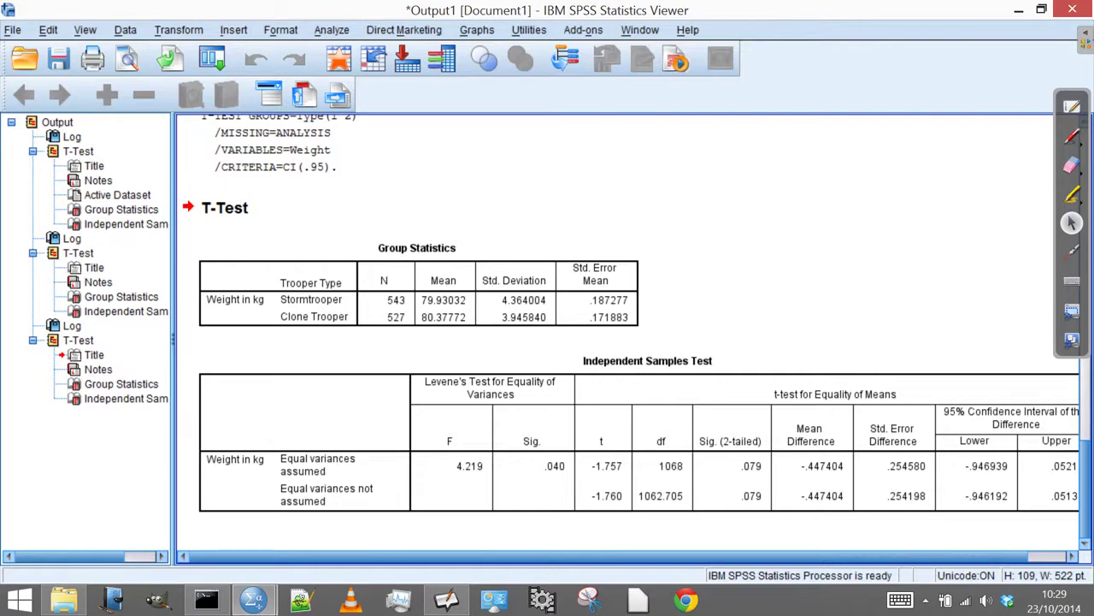
{"action": "left_click", "coordinate": [446, 599]}
{"action": "left_click", "coordinate": [396, 595]}
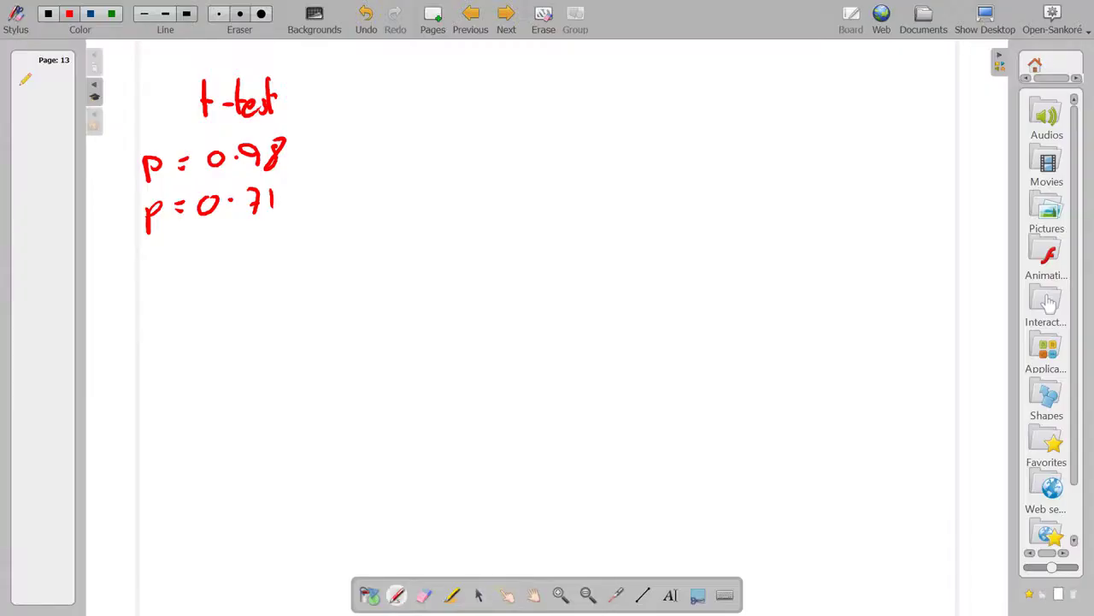
{"action": "mouse_move", "coordinate": [150, 254]}
{"action": "left_mouse_down"}
{"action": "mouse_move", "coordinate": [153, 284]}
{"action": "mouse_move", "coordinate": [152, 265]}
{"action": "mouse_move", "coordinate": [194, 249]}
{"action": "left_mouse_up"}
{"action": "mouse_move", "coordinate": [181, 262]}
{"action": "left_mouse_down"}
{"action": "mouse_move", "coordinate": [294, 219]}
{"action": "mouse_move", "coordinate": [277, 230]}
{"action": "left_mouse_up"}
{"action": "left_click", "coordinate": [233, 251]}
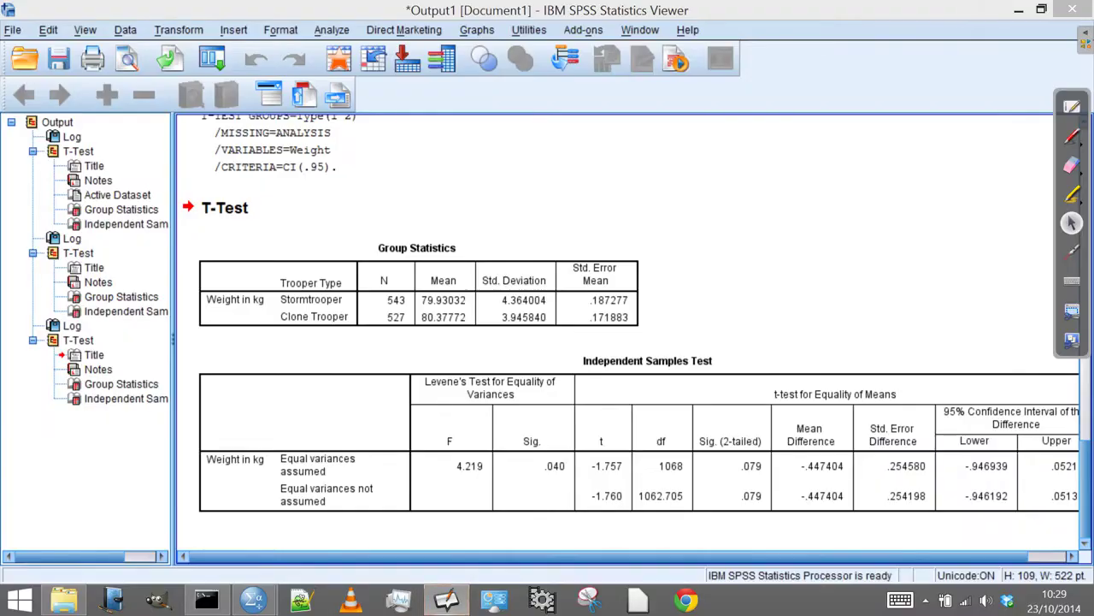
Step: Return to SPSS and draw a fourth random sample of approximately 1% of the cases, filtering out unselected cases
{"action": "left_click", "coordinate": [125, 29]}
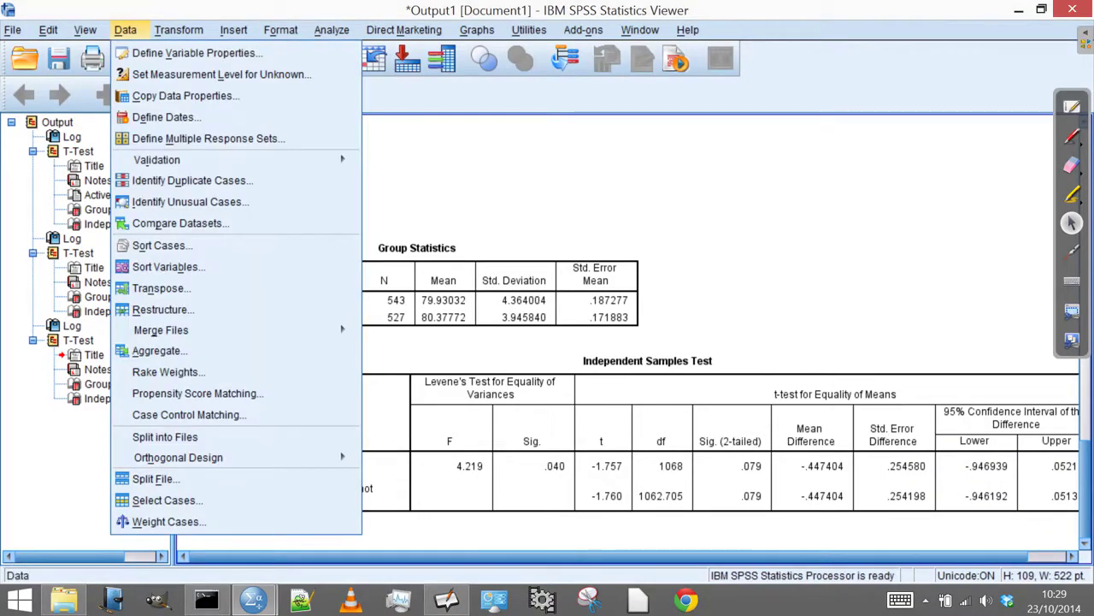
{"action": "left_click", "coordinate": [146, 500]}
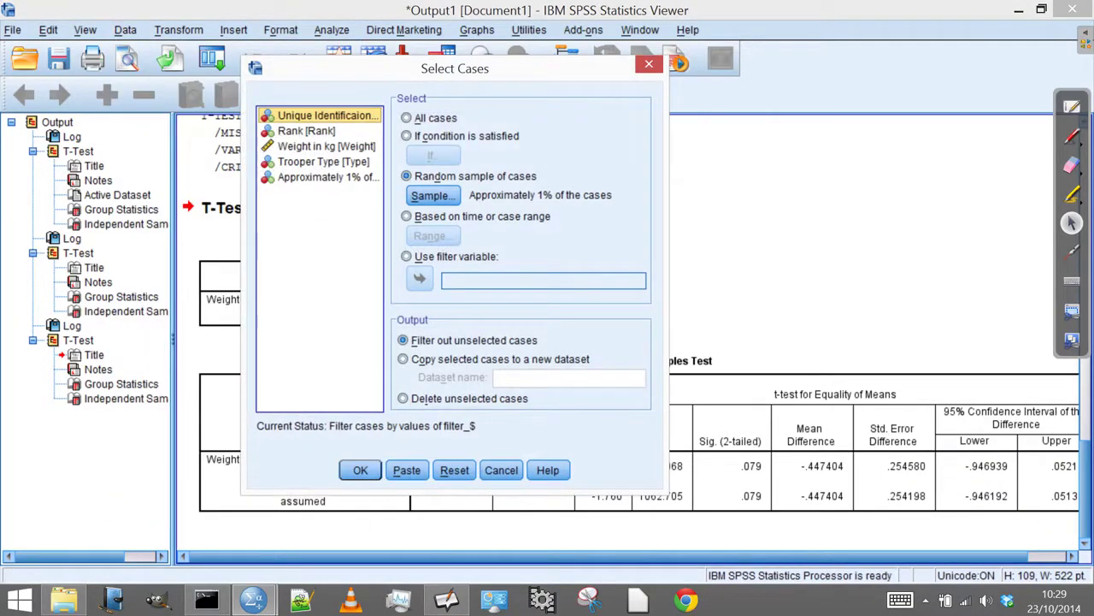
{"action": "left_click", "coordinate": [360, 469]}
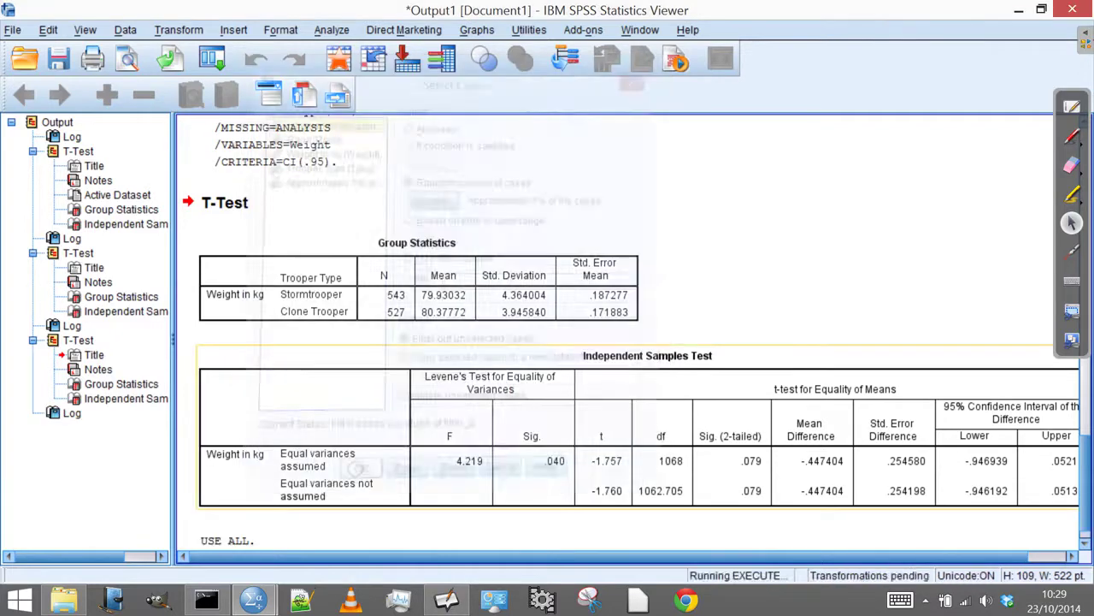
Step: Run the independent-samples t test on Weight in kg by Type(1 2) for the fourth sample
{"action": "left_click", "coordinate": [330, 31]}
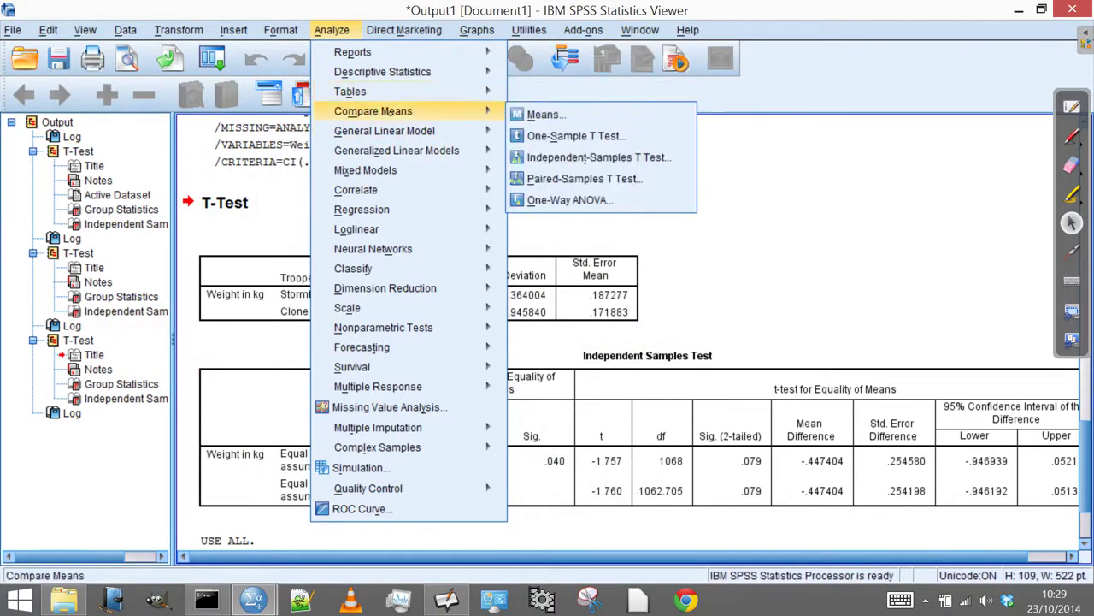
{"action": "mouse_move", "coordinate": [469, 118]}
{"action": "left_click", "coordinate": [533, 157]}
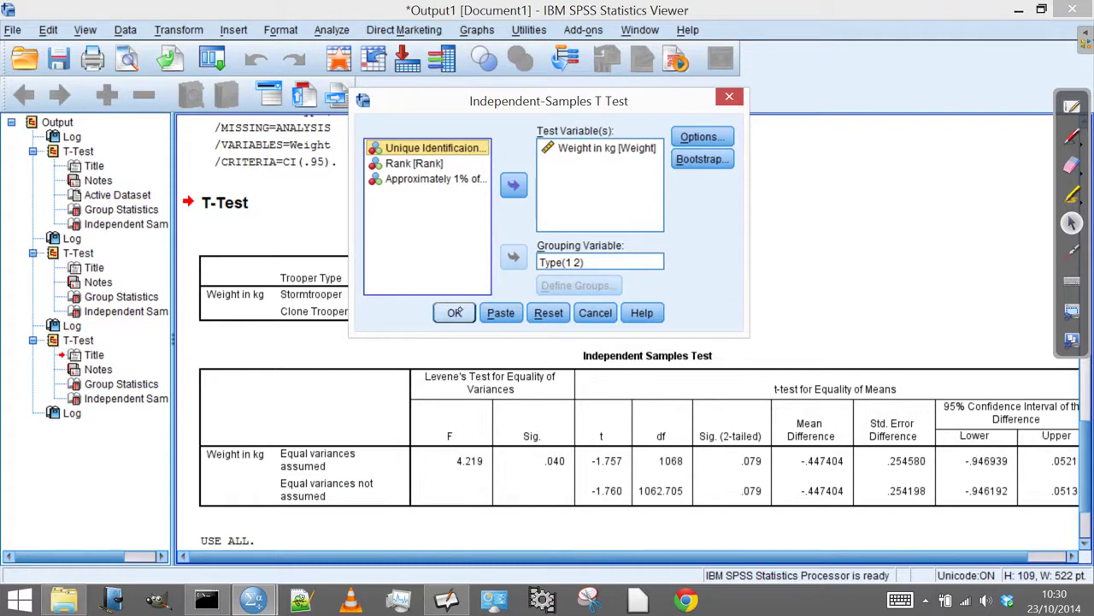
{"action": "left_click", "coordinate": [454, 312]}
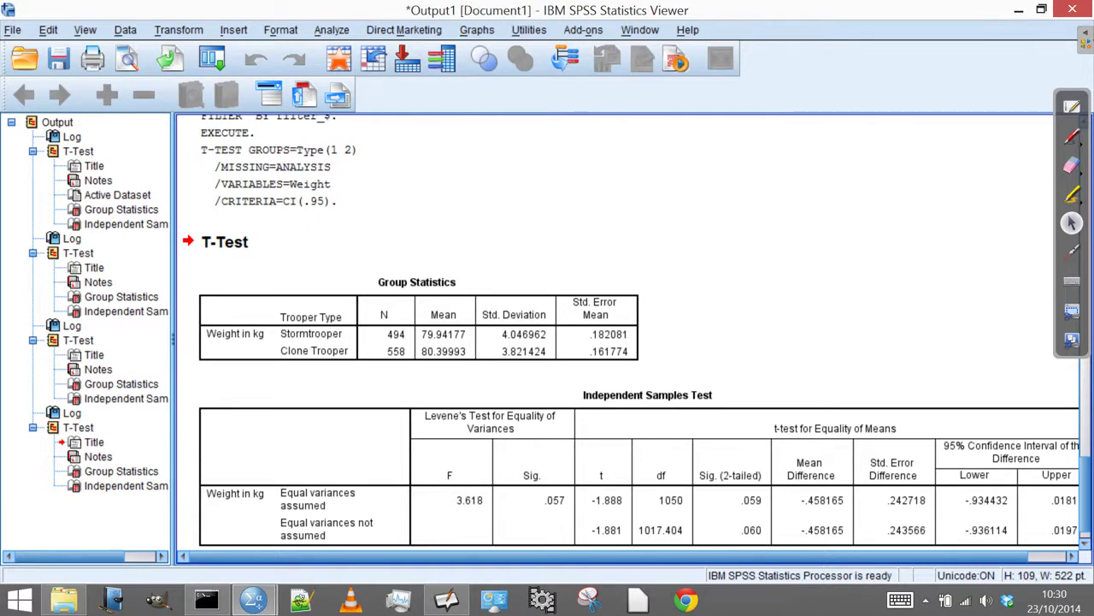
Step: Switch to the Open-Sankoré board and handwrite "p = 0.06" in red pen beneath "p = 0.08"
{"action": "left_click", "coordinate": [1072, 106]}
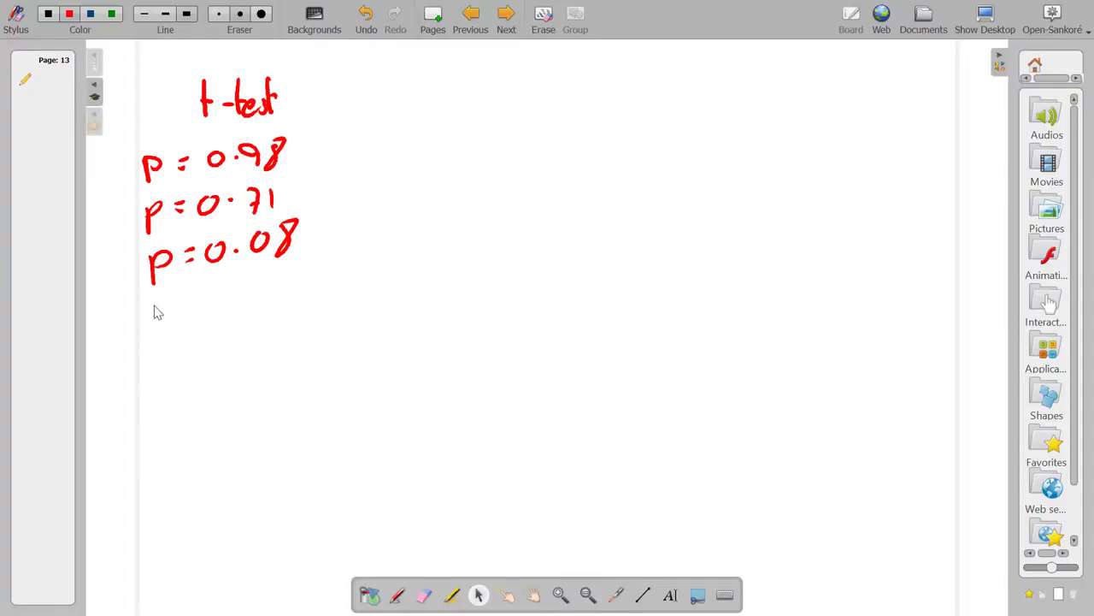
{"action": "left_click", "coordinate": [396, 595]}
{"action": "mouse_move", "coordinate": [156, 304]}
{"action": "left_mouse_down"}
{"action": "mouse_move", "coordinate": [159, 318]}
{"action": "mouse_move", "coordinate": [200, 301]}
{"action": "left_mouse_up"}
{"action": "mouse_move", "coordinate": [189, 311]}
{"action": "left_mouse_down"}
{"action": "mouse_move", "coordinate": [226, 295]}
{"action": "mouse_move", "coordinate": [285, 300]}
{"action": "left_mouse_up"}
{"action": "left_click", "coordinate": [246, 302]}
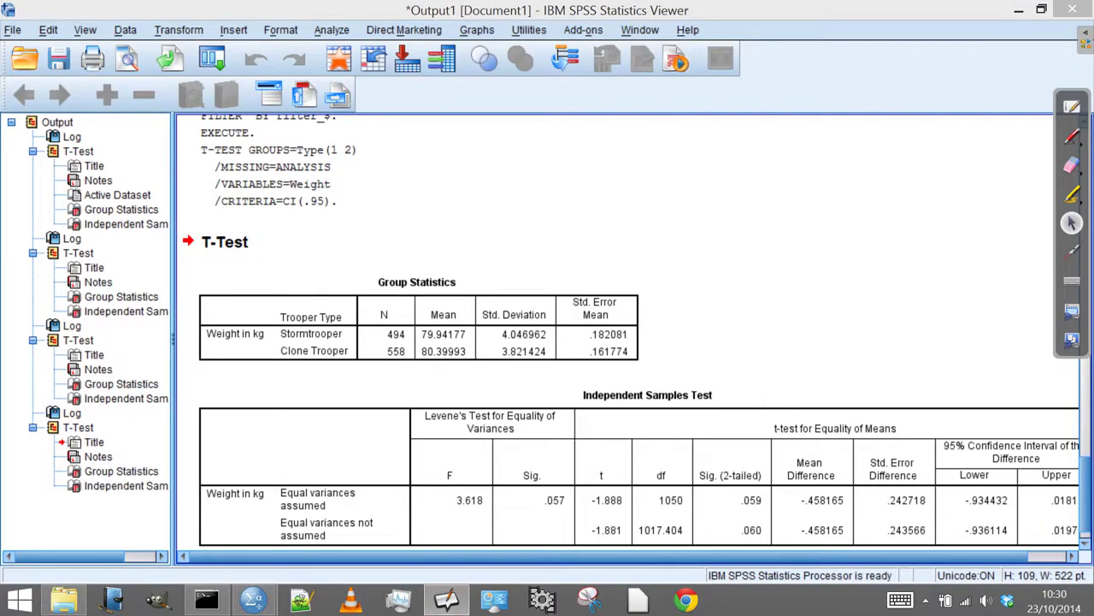
Step: Return to SPSS and draw a fifth random sample of approximately 1% of the cases
{"action": "left_click", "coordinate": [125, 30]}
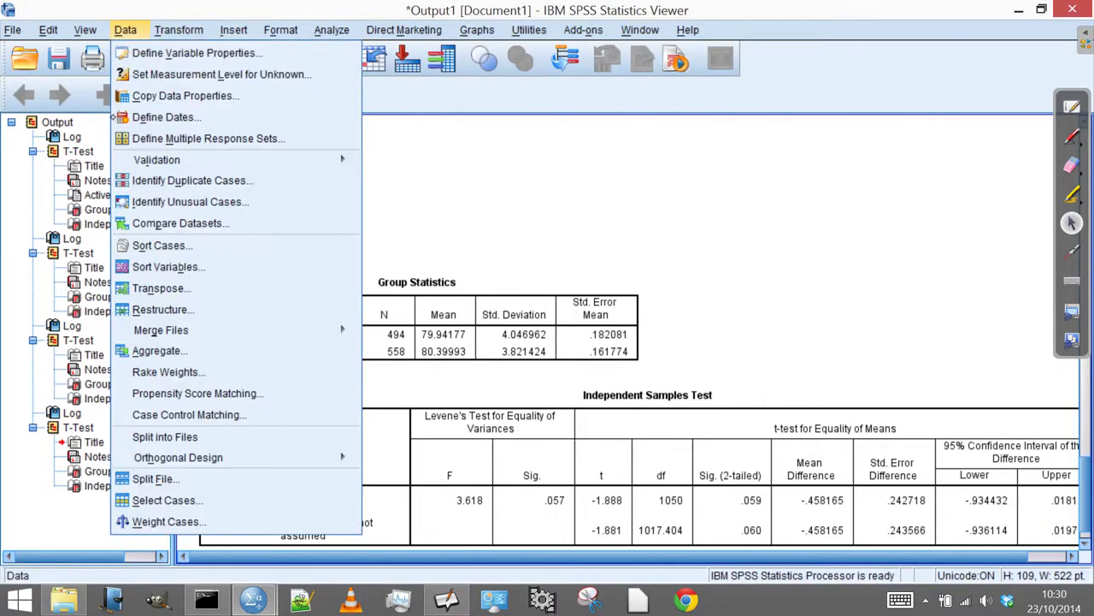
{"action": "left_click", "coordinate": [159, 499]}
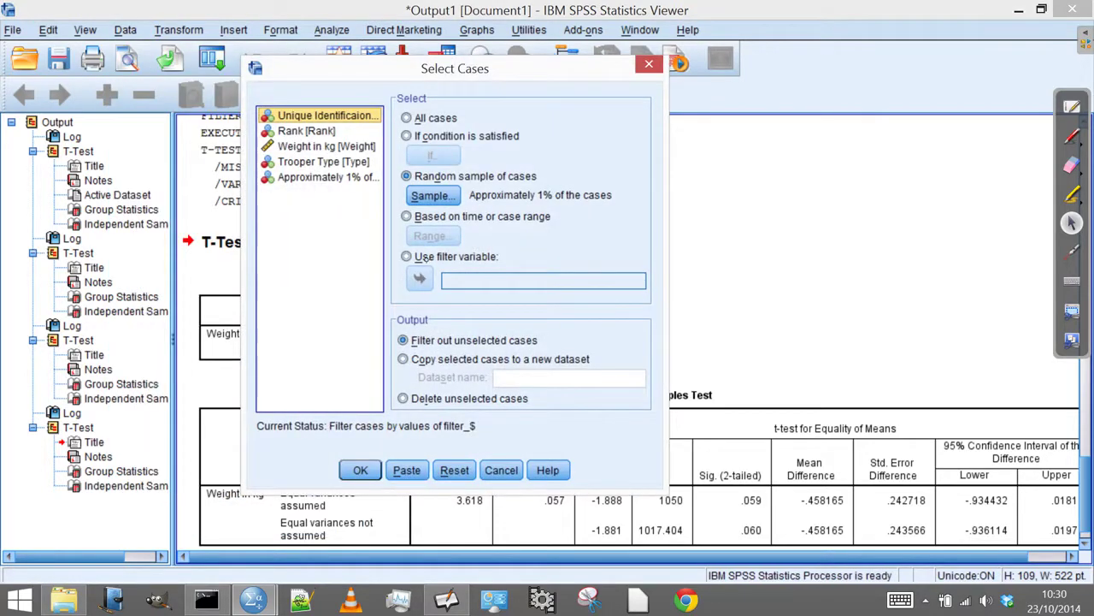
{"action": "left_click", "coordinate": [360, 471]}
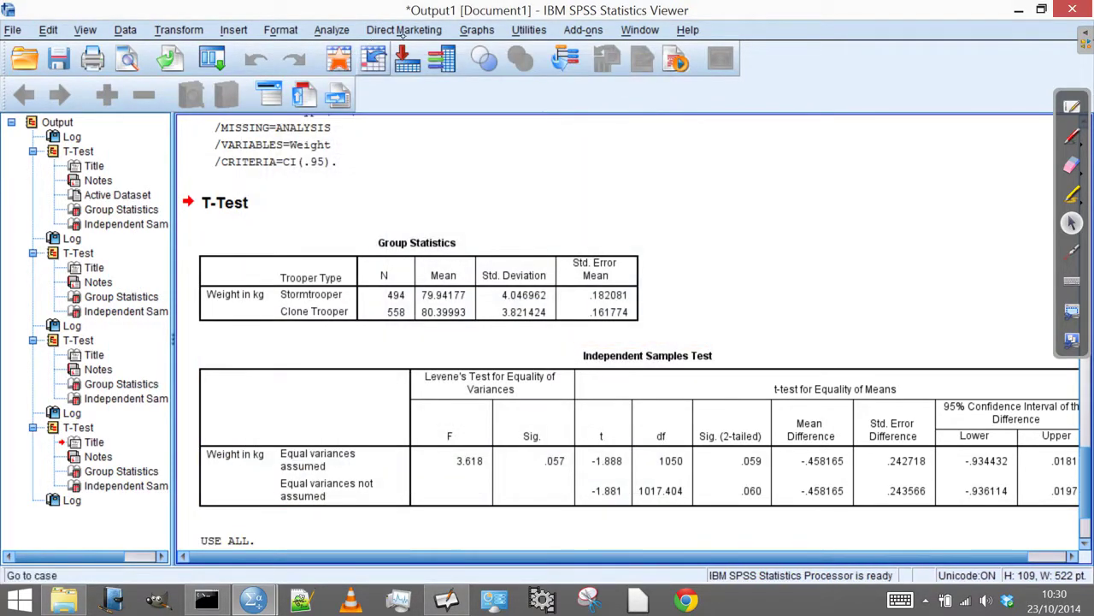
Step: Run the independent-samples t test on Weight in kg by Type(1 2) for the fifth sample
{"action": "left_click", "coordinate": [332, 30]}
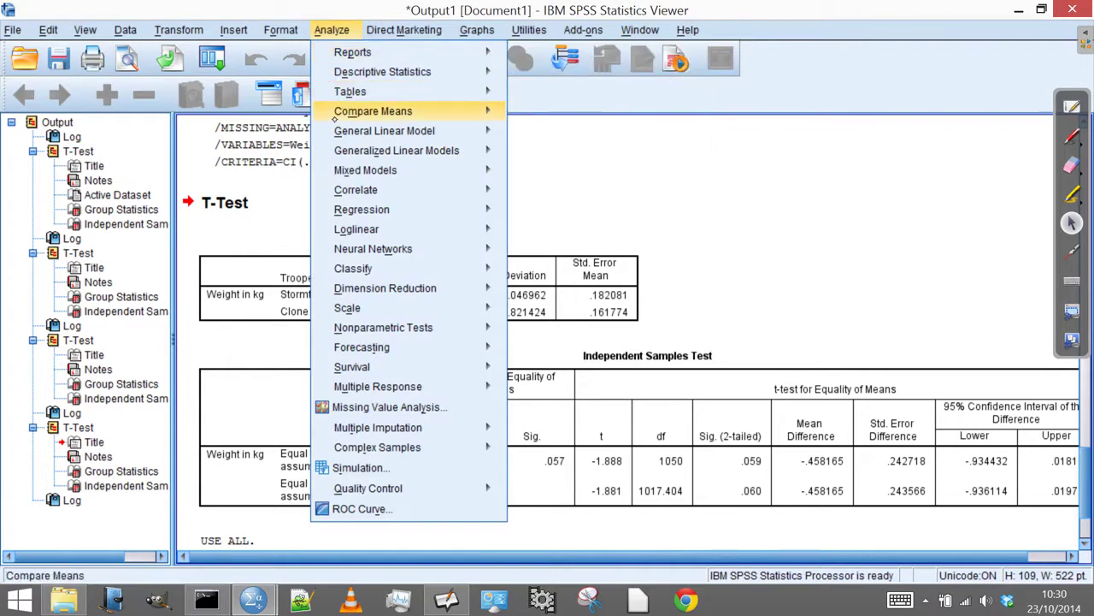
{"action": "mouse_move", "coordinate": [420, 116]}
{"action": "mouse_move", "coordinate": [385, 131]}
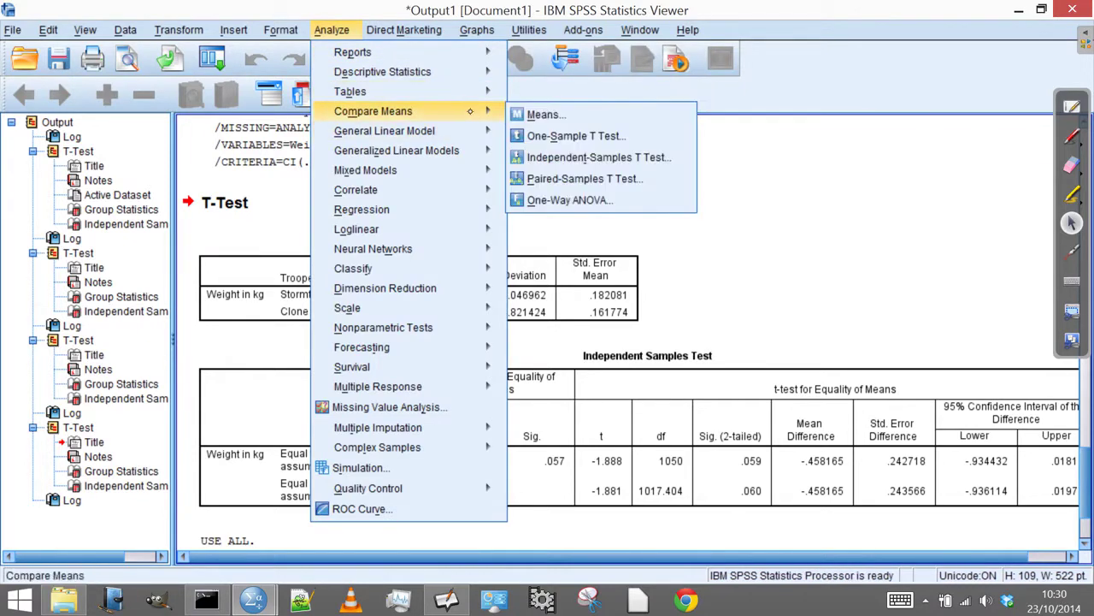
{"action": "left_click", "coordinate": [535, 156]}
{"action": "left_click", "coordinate": [454, 312]}
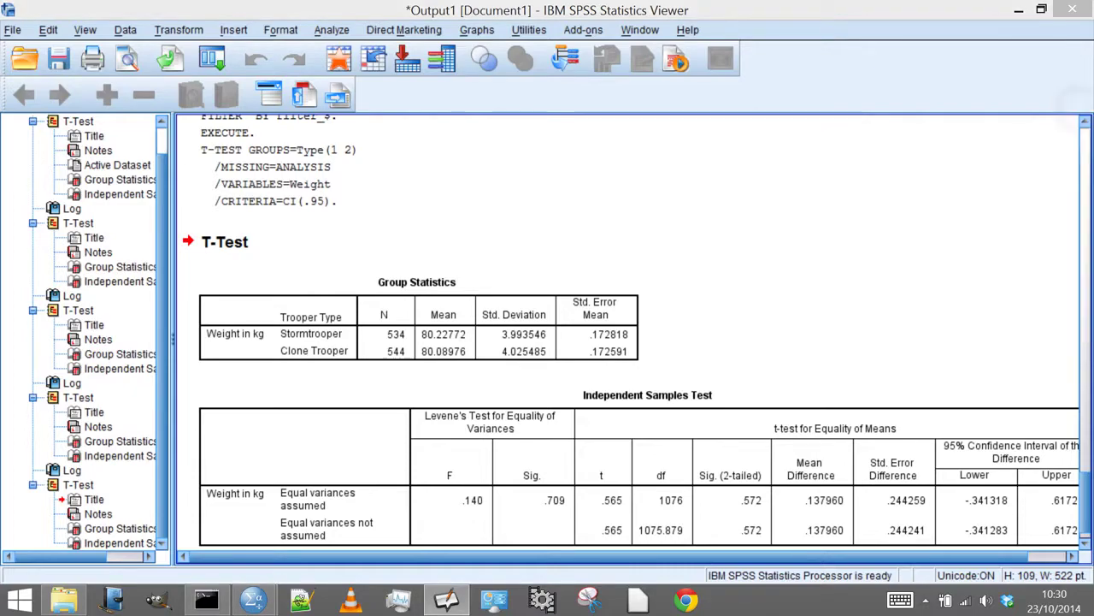
Step: Switch to the Open-Sankoré board and handwrite "p = 0.57" in red pen beneath "p = 0.06"
{"action": "left_click", "coordinate": [1049, 303]}
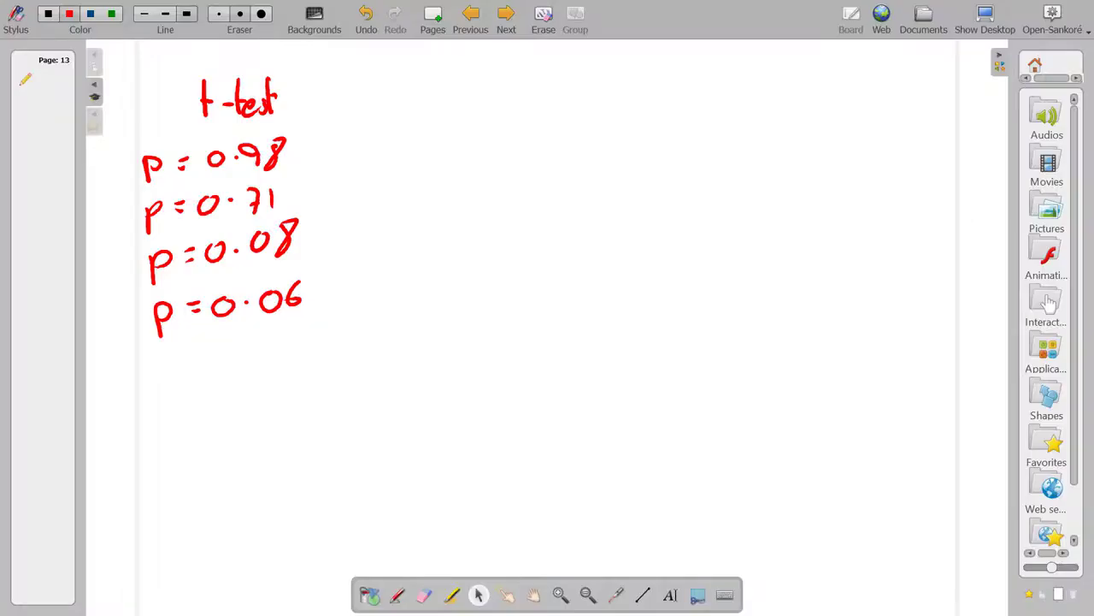
{"action": "left_click_drag", "start_coordinate": [159, 357], "coordinate": [207, 355]}
{"action": "mouse_move", "coordinate": [197, 366]}
{"action": "left_mouse_down"}
{"action": "mouse_move", "coordinate": [223, 351]}
{"action": "mouse_move", "coordinate": [263, 353]}
{"action": "mouse_move", "coordinate": [259, 361]}
{"action": "left_mouse_up"}
{"action": "left_click", "coordinate": [246, 358]}
{"action": "left_click_drag", "start_coordinate": [262, 340], "coordinate": [295, 354]}
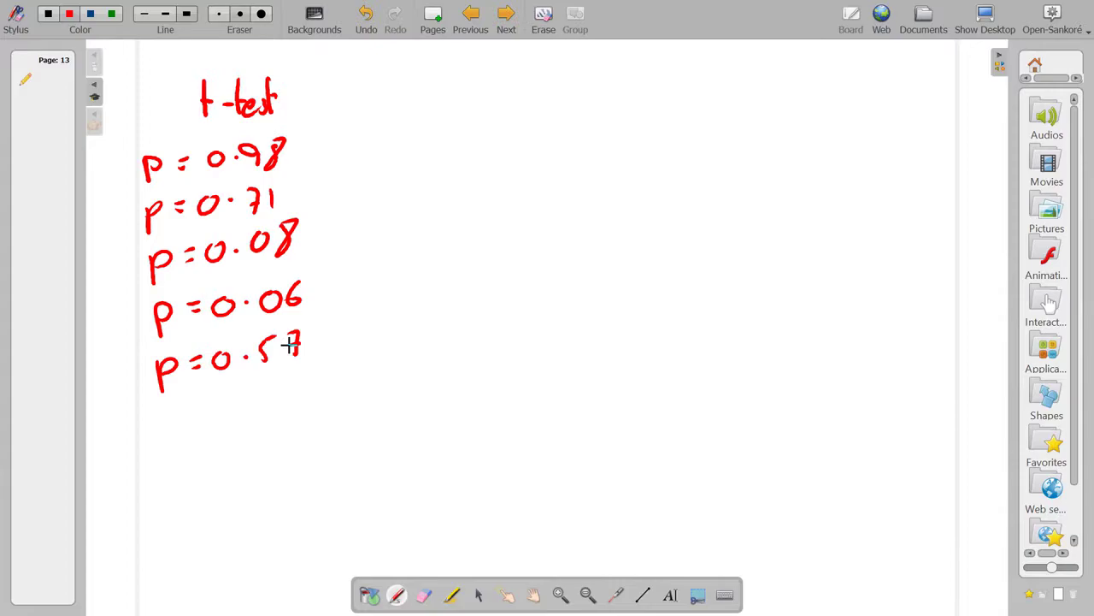
Step: Return to SPSS and draw a sixth random sample of approximately 1% of the cases
{"action": "left_click", "coordinate": [985, 19]}
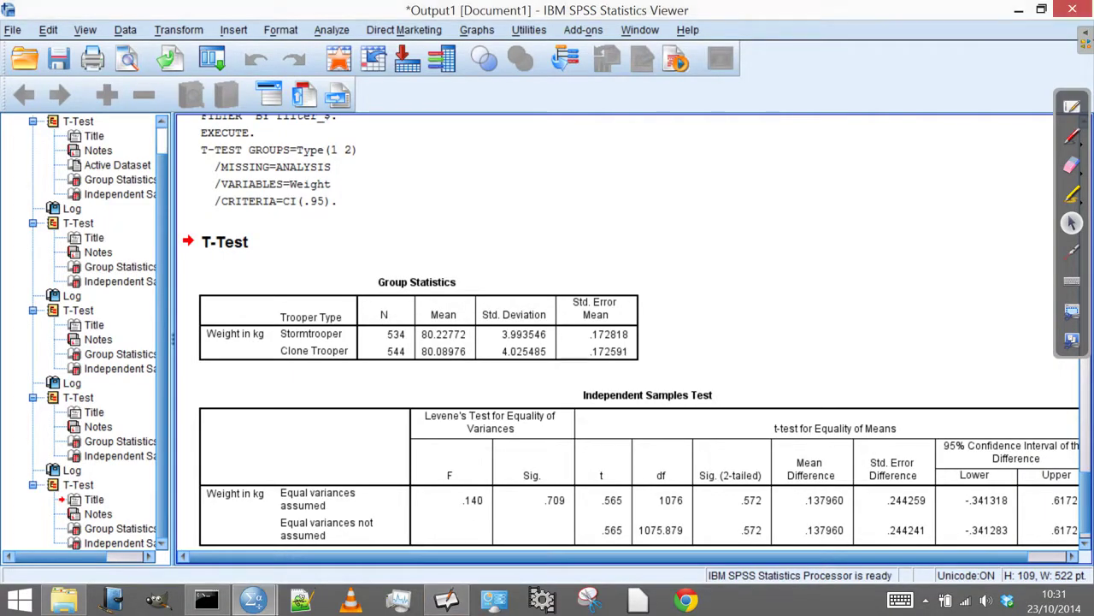
{"action": "key", "text": "alt+d"}
{"action": "left_click", "coordinate": [162, 500]}
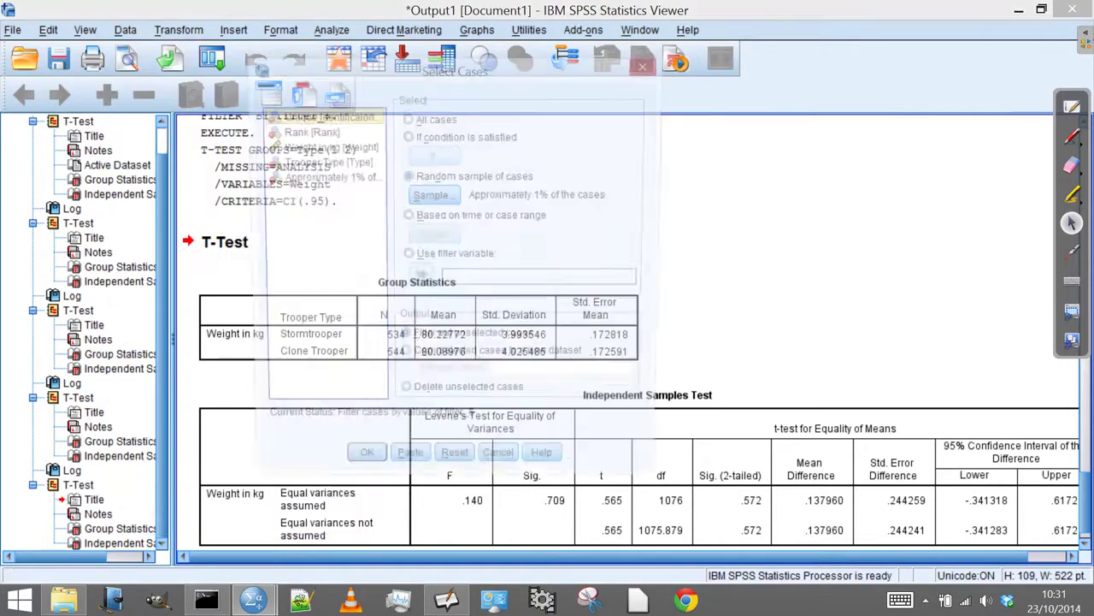
{"action": "left_click", "coordinate": [360, 469]}
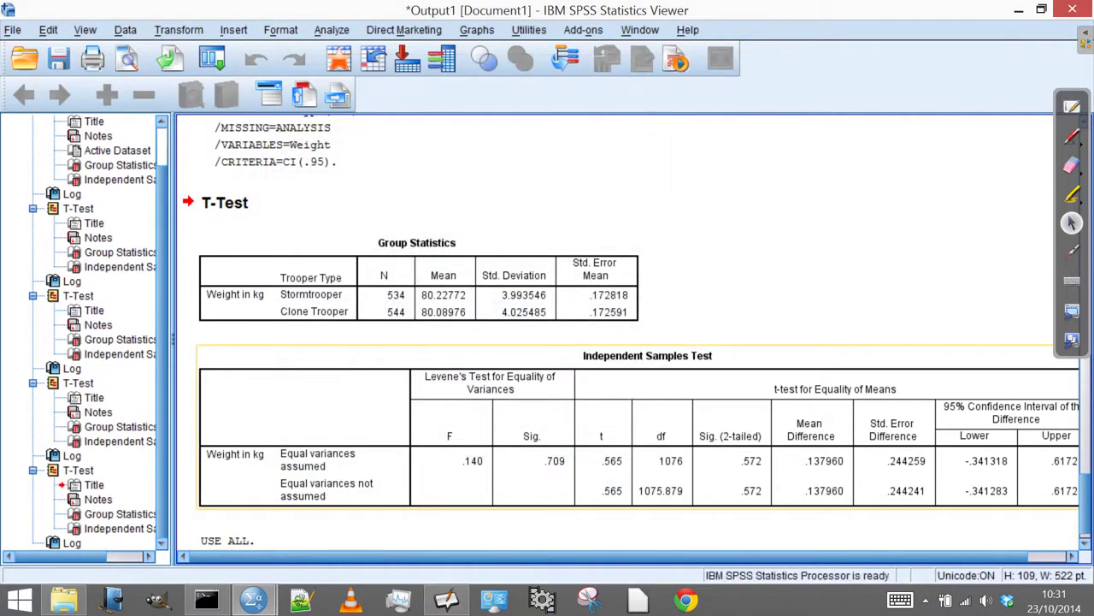
Step: Run the independent-samples t test on Weight in kg by Type(1 2) for the sixth sample
{"action": "key", "text": "alt+a"}
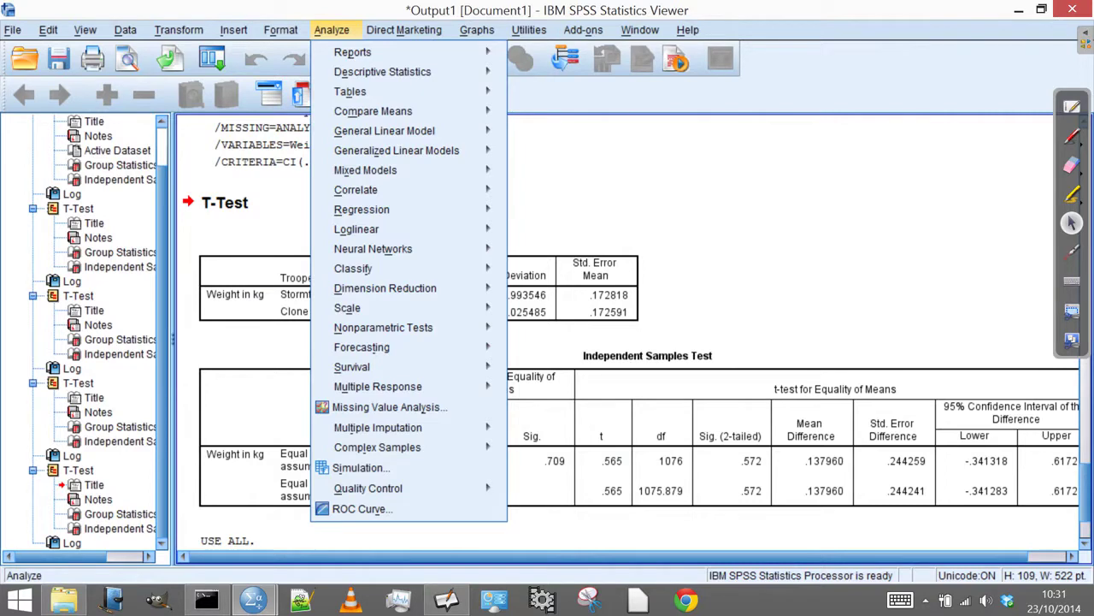
{"action": "mouse_move", "coordinate": [372, 112]}
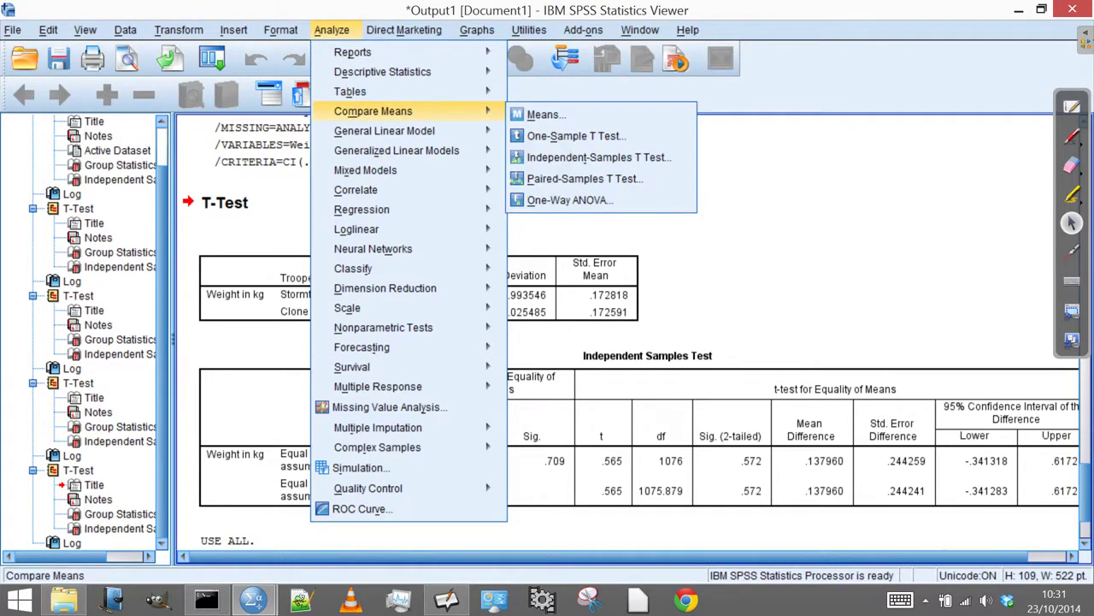
{"action": "key", "text": "t"}
{"action": "key", "text": "Return"}
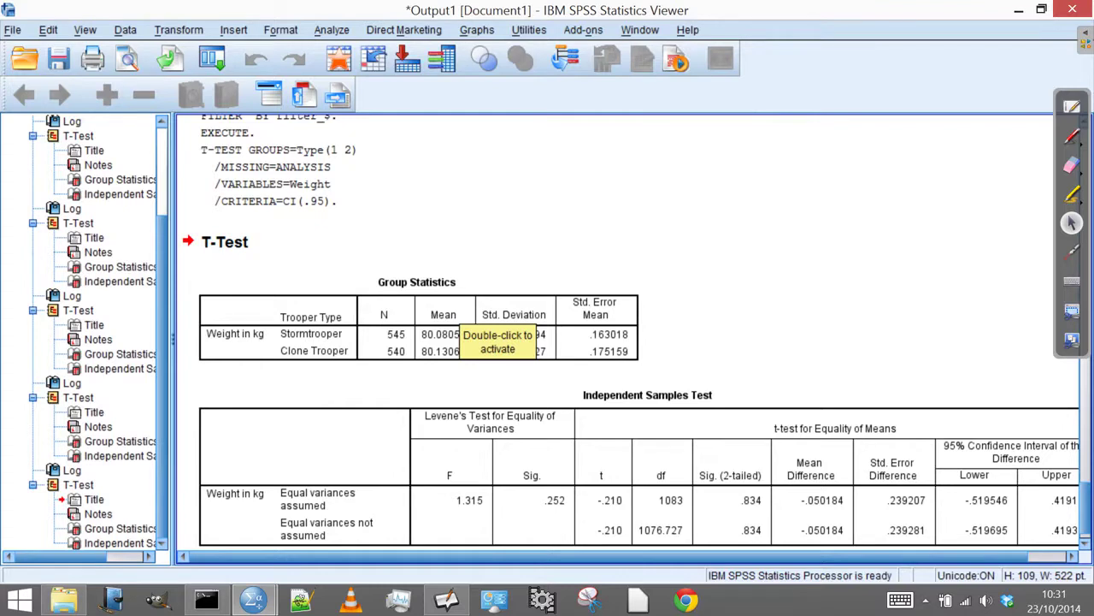
Step: On the Open-Sankoré board, handwrite "p = 0.83" in red pen beneath "p = 0.57", and advance to the Multiple Groups page
{"action": "left_click", "coordinate": [1071, 312]}
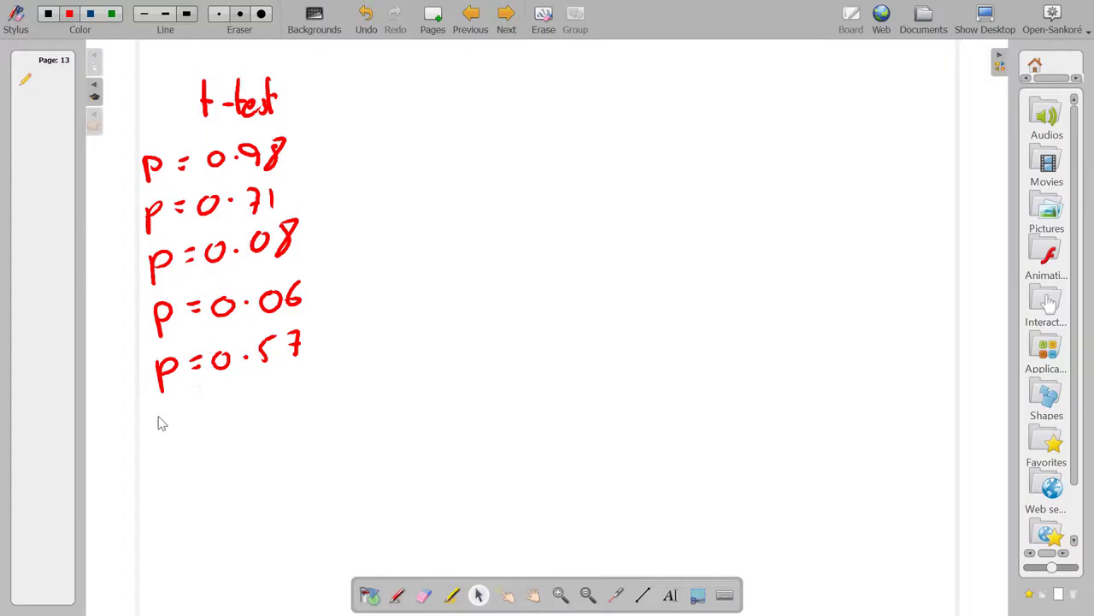
{"action": "left_click", "coordinate": [397, 596]}
{"action": "left_click_drag", "start_coordinate": [162, 414], "coordinate": [178, 424]}
{"action": "left_click_drag", "start_coordinate": [190, 419], "coordinate": [203, 417]}
{"action": "mouse_move", "coordinate": [192, 428]}
{"action": "left_mouse_down"}
{"action": "mouse_move", "coordinate": [305, 381]}
{"action": "mouse_move", "coordinate": [279, 414]}
{"action": "left_mouse_up"}
{"action": "left_click", "coordinate": [245, 414]}
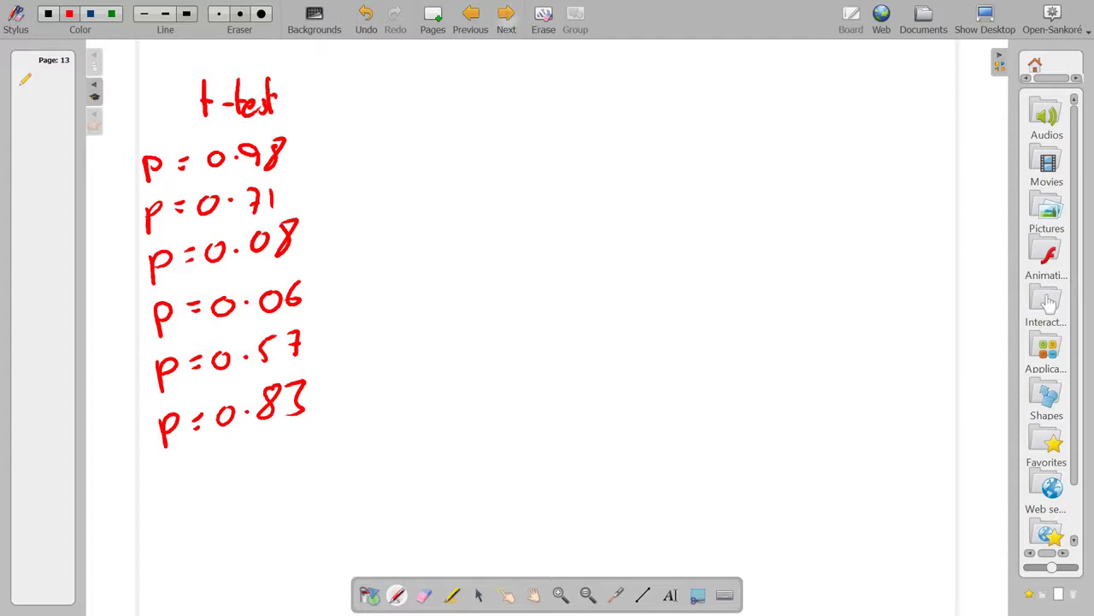
{"action": "left_click", "coordinate": [504, 17]}
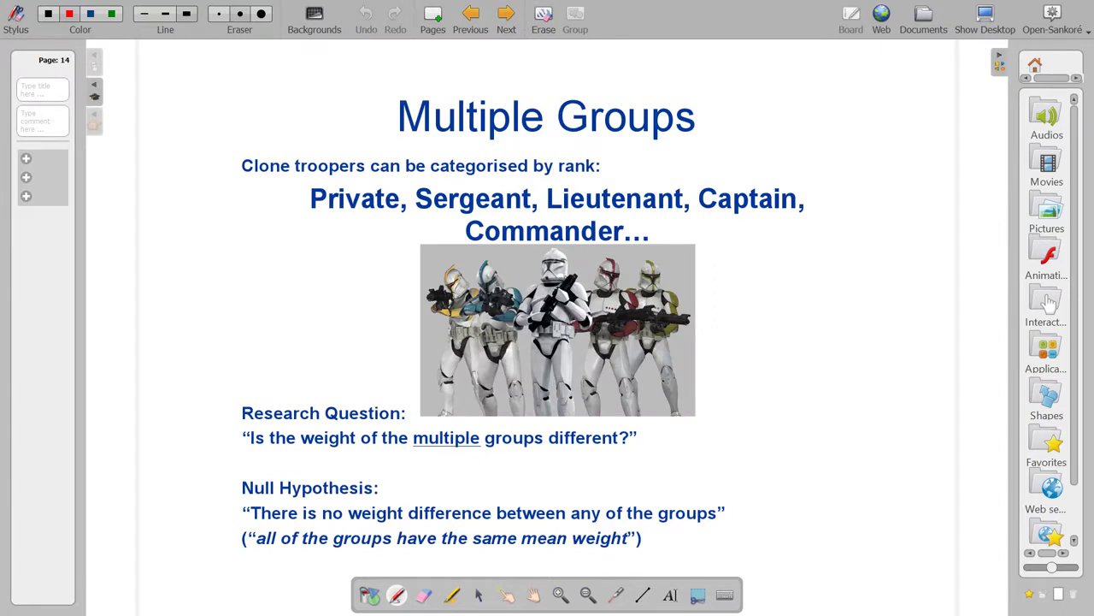
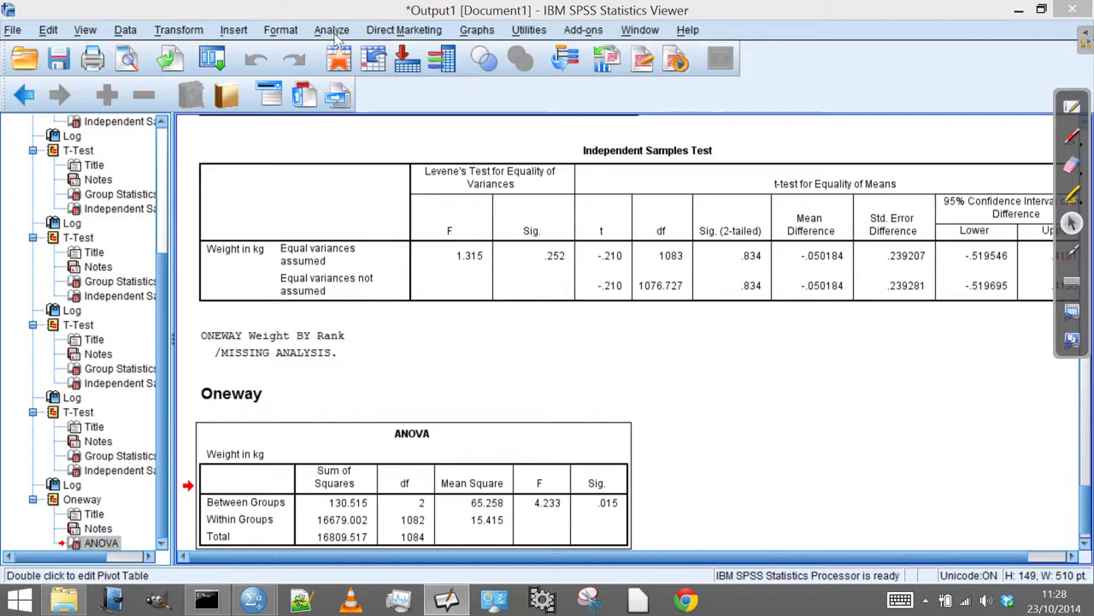
{"action": "left_click", "coordinate": [332, 31]}
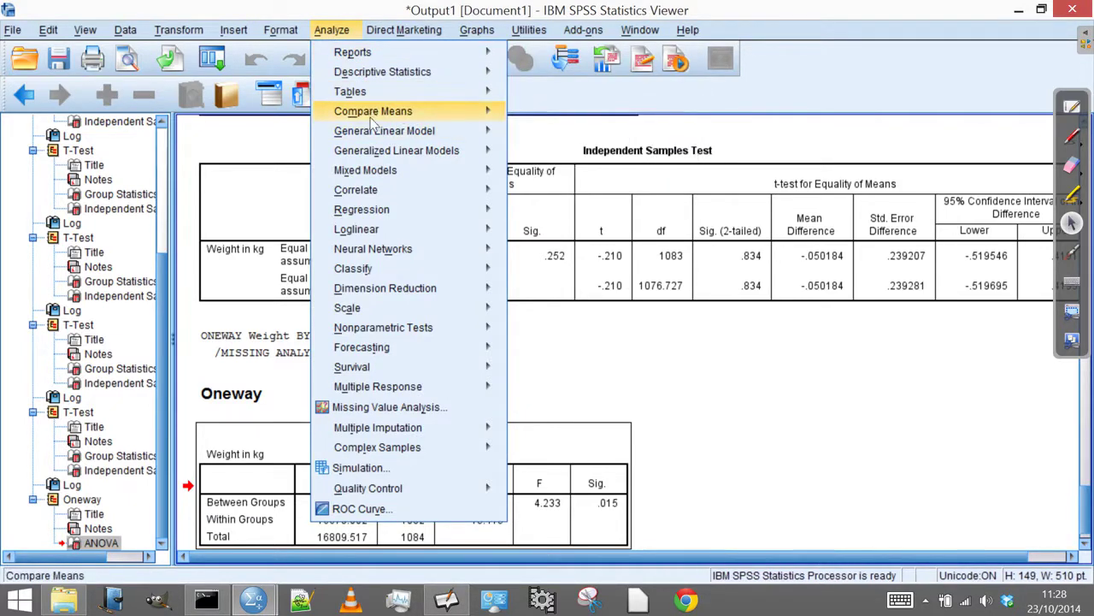
{"action": "mouse_move", "coordinate": [366, 120]}
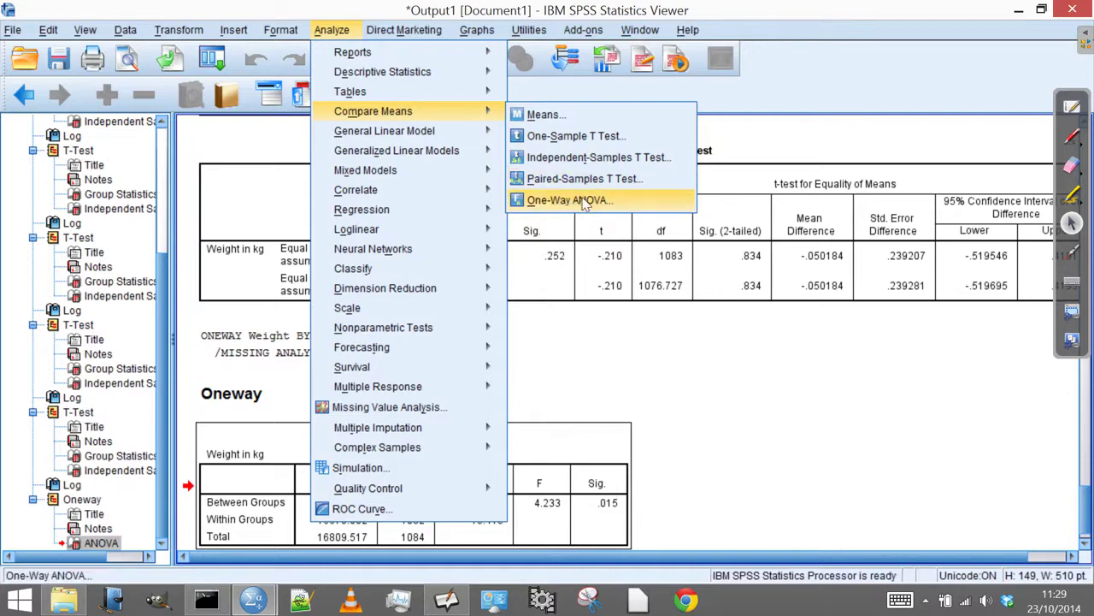
{"action": "left_click", "coordinate": [579, 200]}
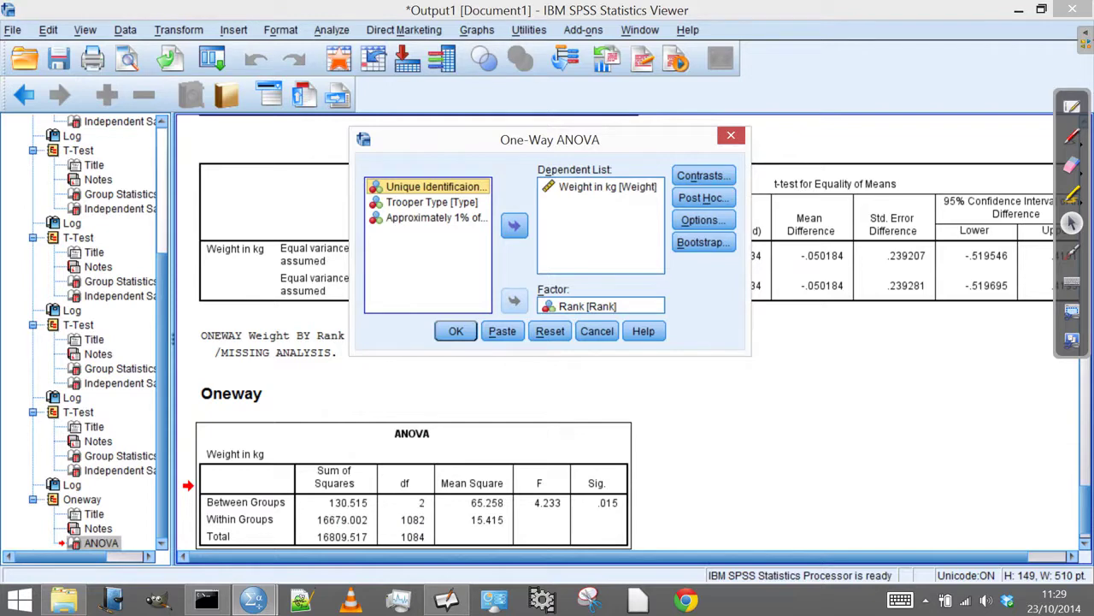
{"action": "left_click", "coordinate": [599, 332]}
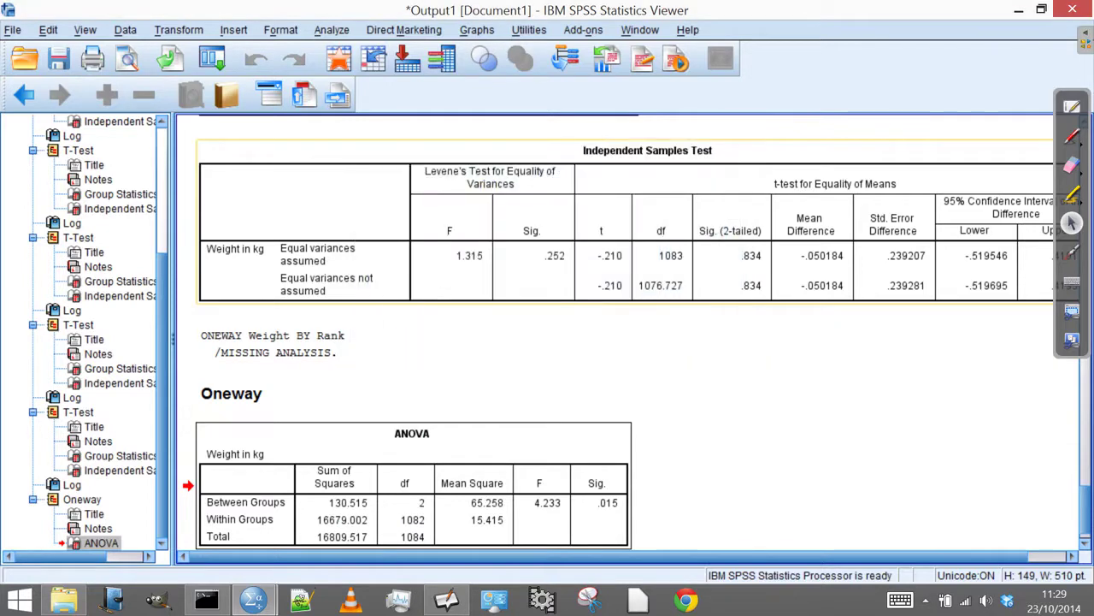
Step: Run the one-way ANOVA of Weight in kg by Rank with the Tukey post hoc test
{"action": "left_click", "coordinate": [332, 30]}
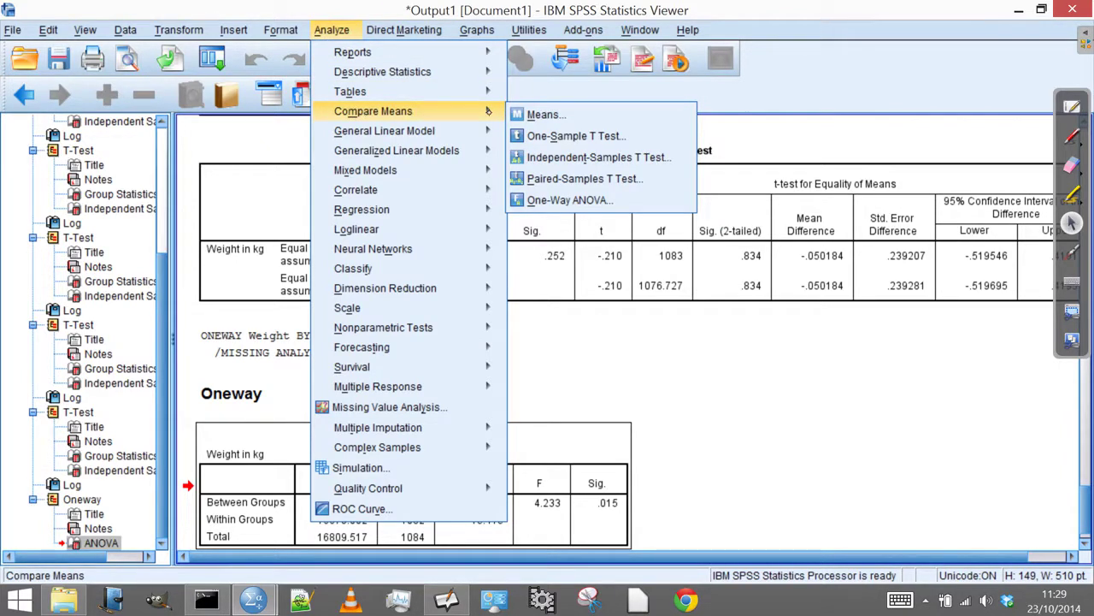
{"action": "left_click", "coordinate": [540, 196]}
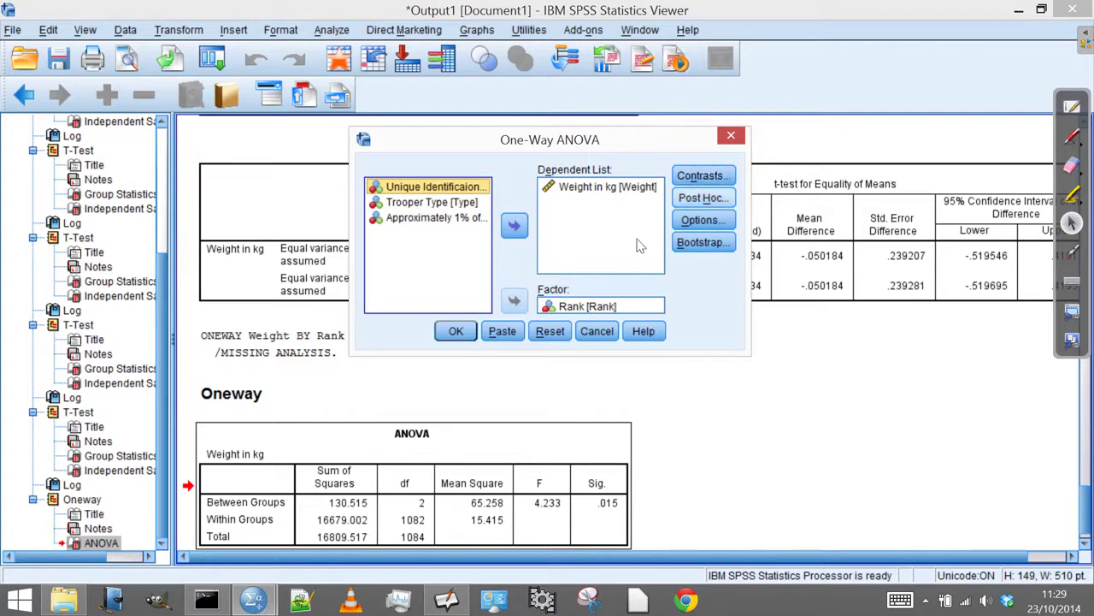
{"action": "left_click", "coordinate": [591, 188]}
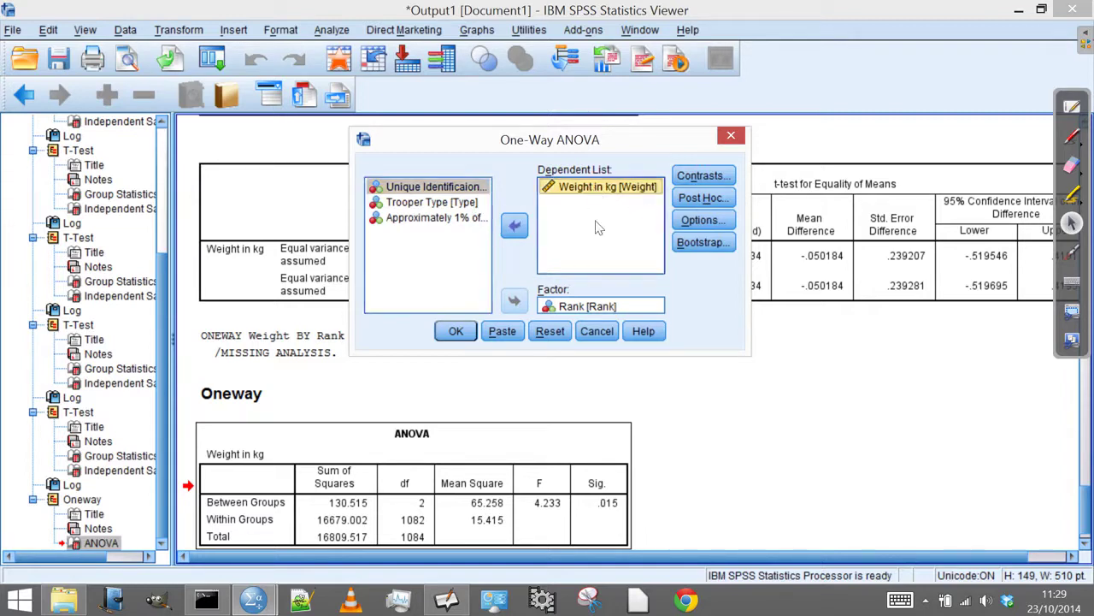
{"action": "left_click", "coordinate": [596, 306]}
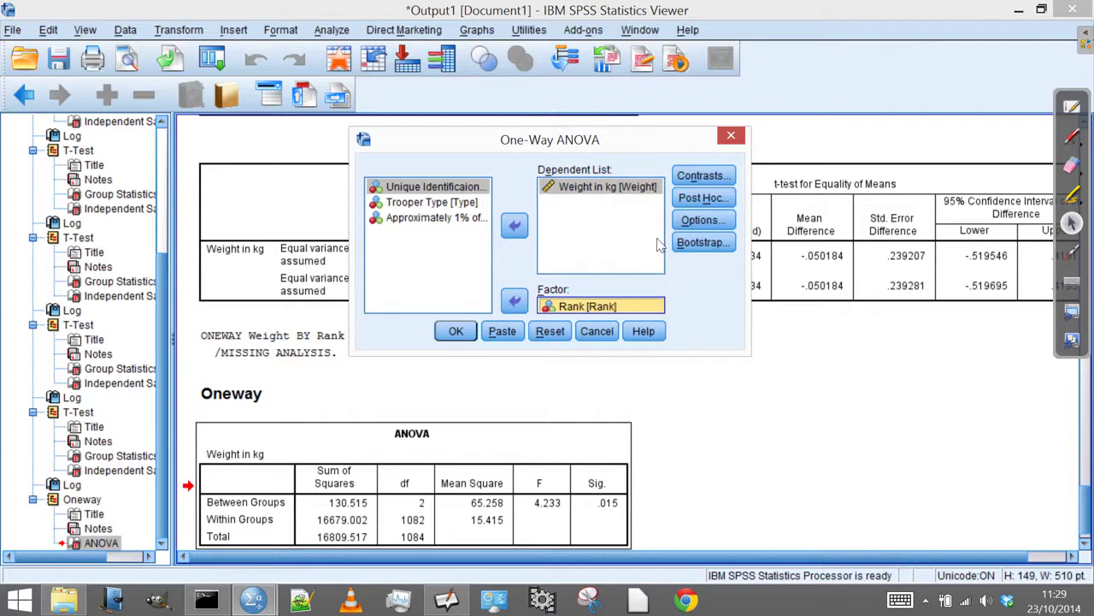
{"action": "left_click", "coordinate": [727, 204]}
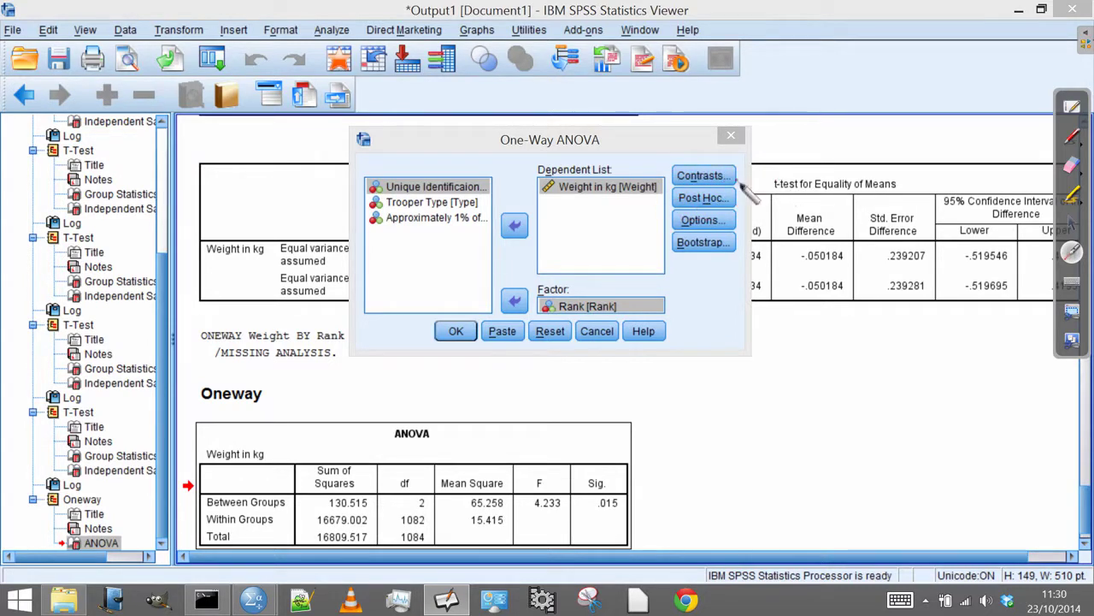
{"action": "left_click", "coordinate": [1070, 223]}
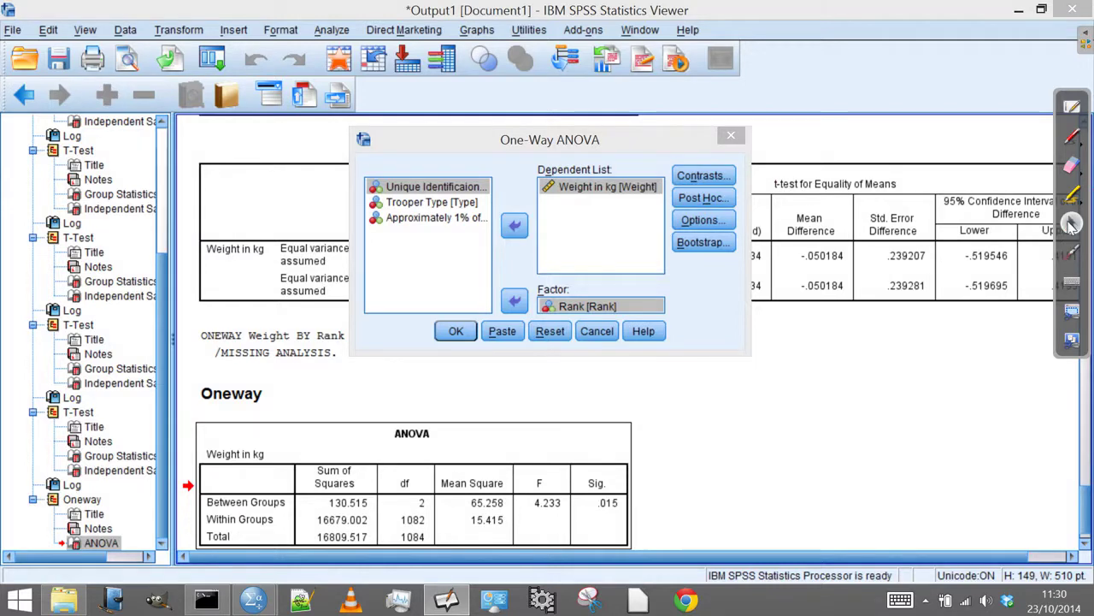
{"action": "left_click", "coordinate": [691, 198]}
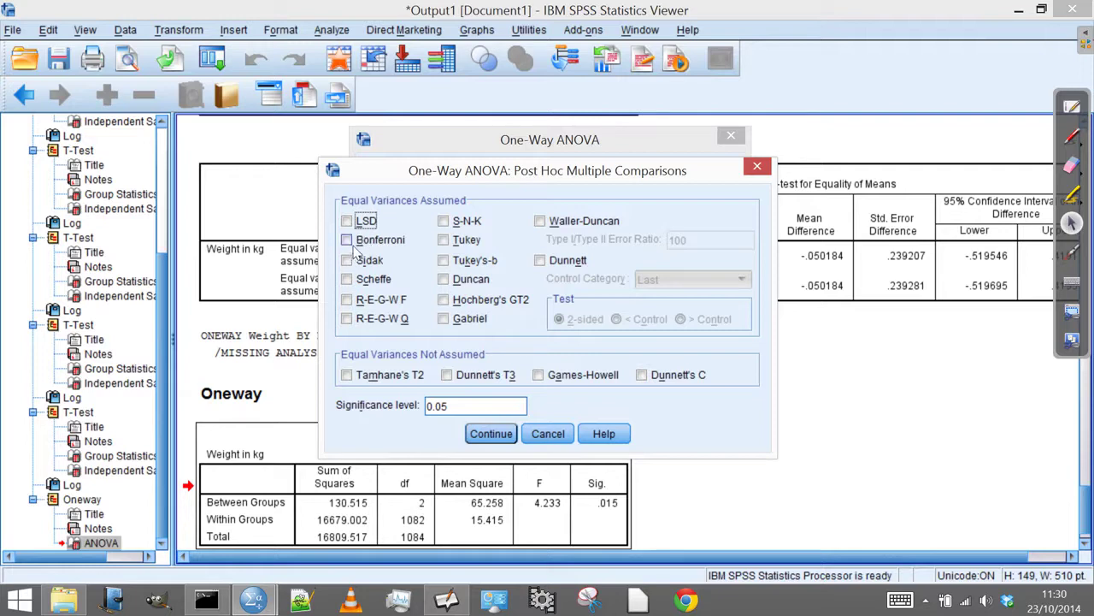
{"action": "left_click", "coordinate": [454, 243]}
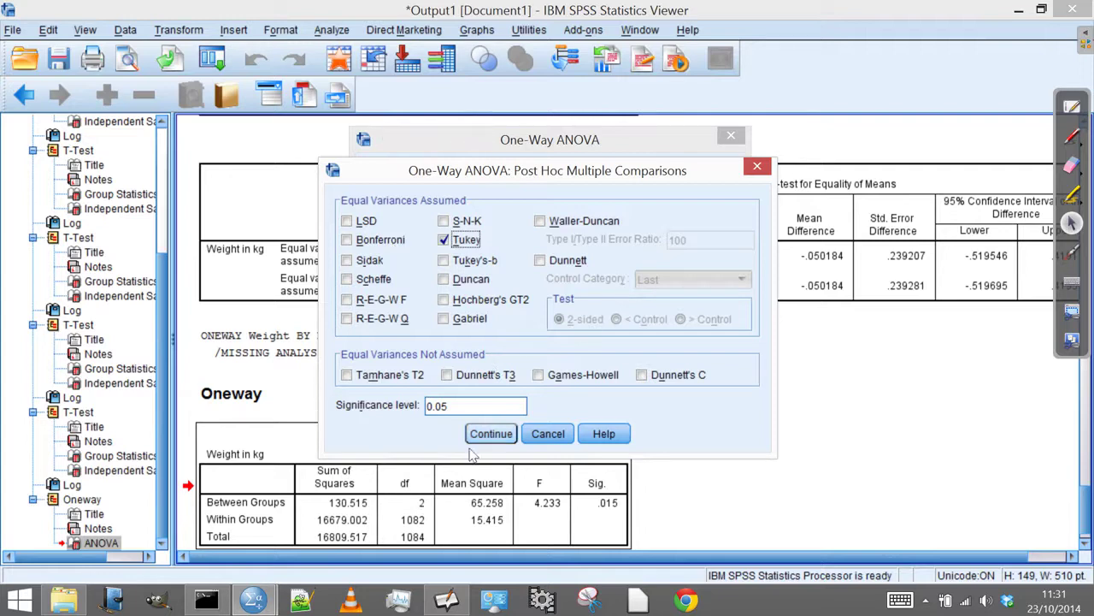
{"action": "left_click_drag", "start_coordinate": [532, 175], "coordinate": [534, 117]}
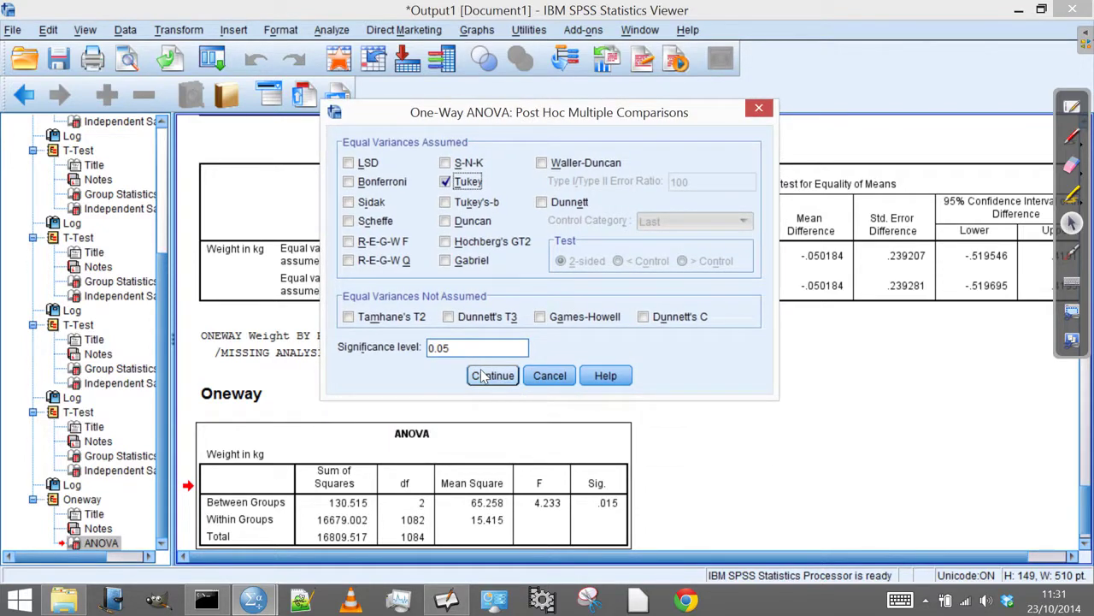
{"action": "mouse_move", "coordinate": [589, 108]}
{"action": "left_mouse_down"}
{"action": "mouse_move", "coordinate": [708, 12]}
{"action": "mouse_move", "coordinate": [574, 96]}
{"action": "left_mouse_up"}
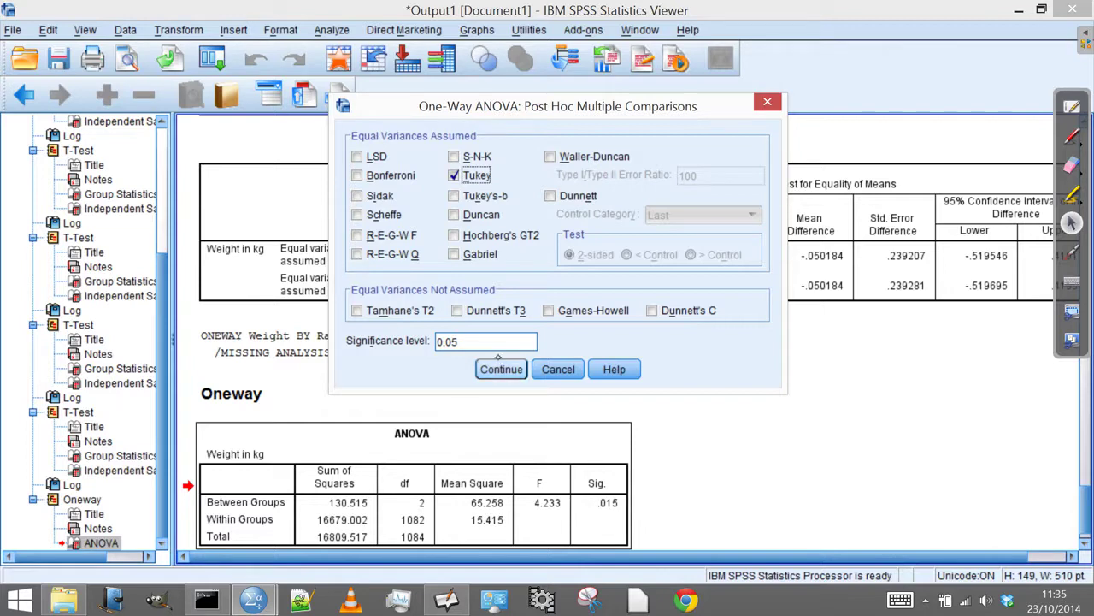
{"action": "left_click", "coordinate": [499, 367]}
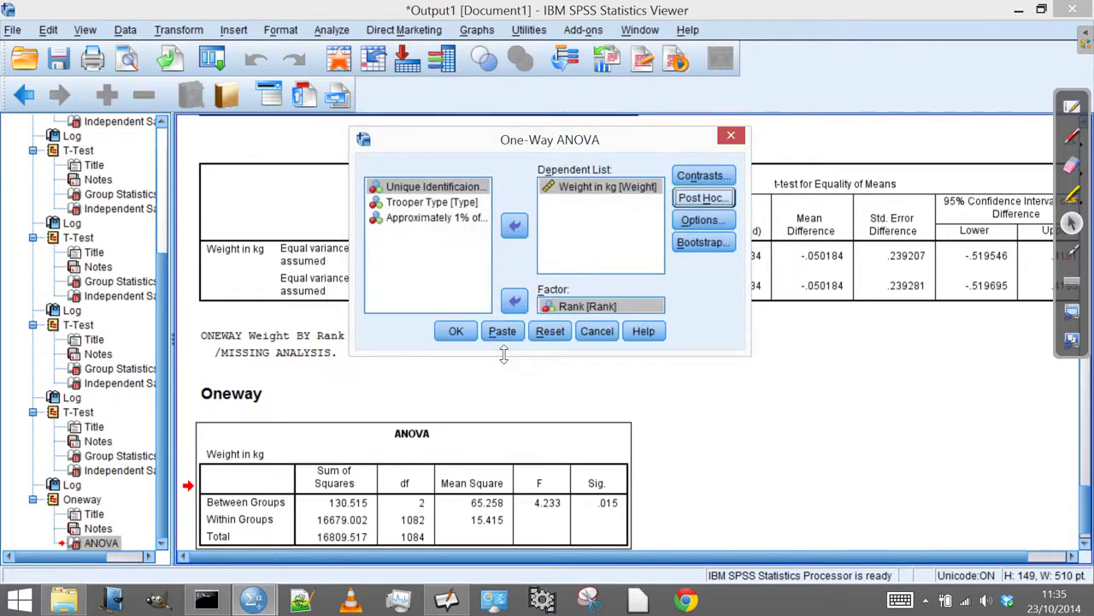
{"action": "left_click", "coordinate": [448, 332]}
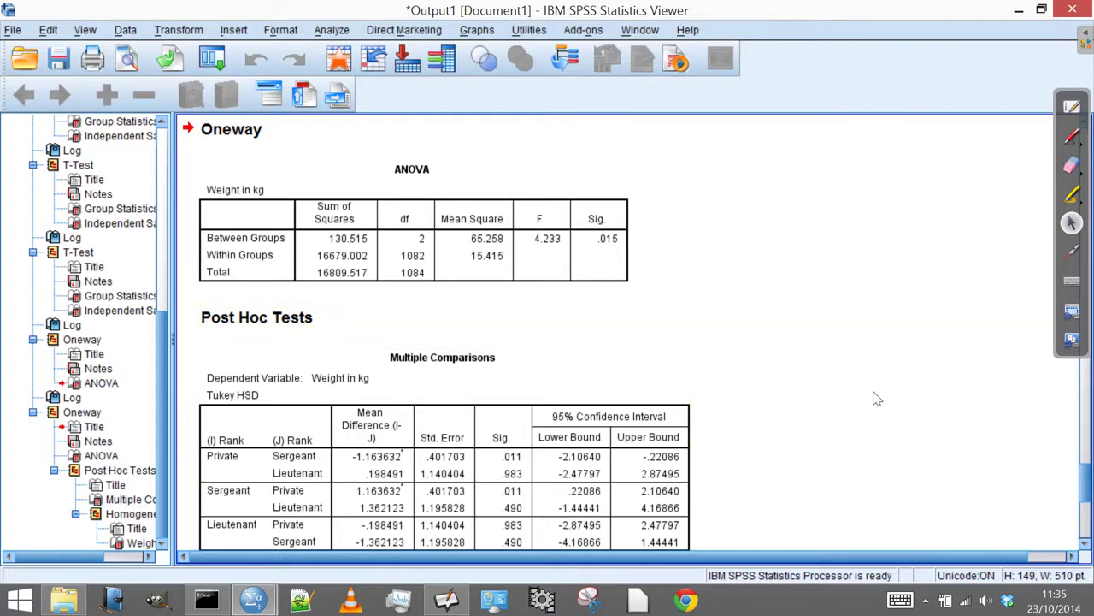
Step: In the Multiple Comparisons table, circle the Mean Difference heading in red pen, link Private to Sergeant, and circle that pair's lower bound and mean difference
{"action": "left_click_drag", "start_coordinate": [1090, 466], "coordinate": [1088, 483]}
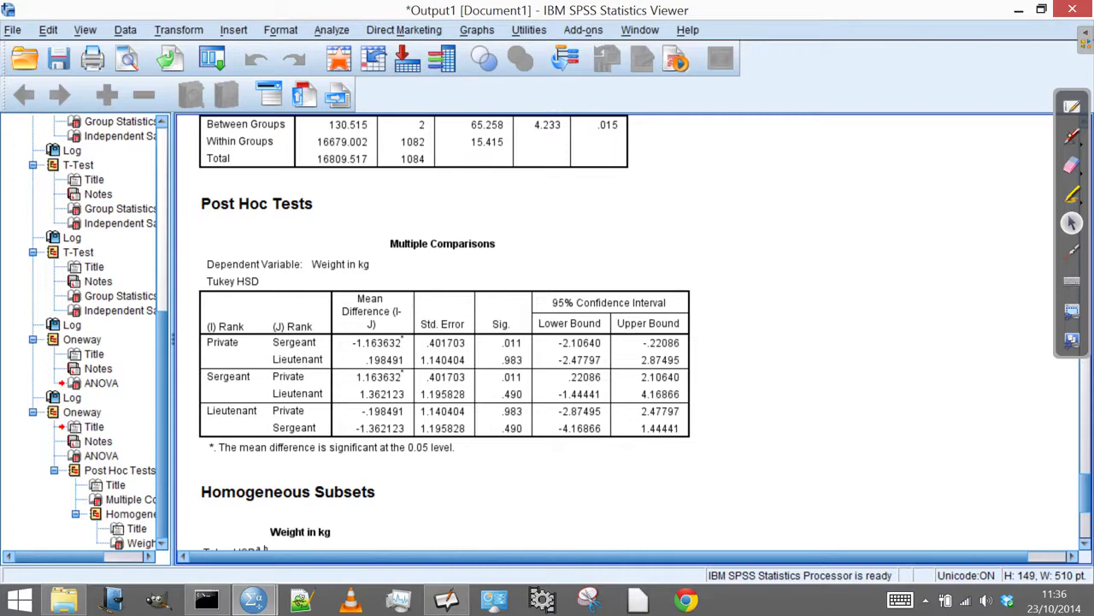
{"action": "left_click", "coordinate": [1074, 137]}
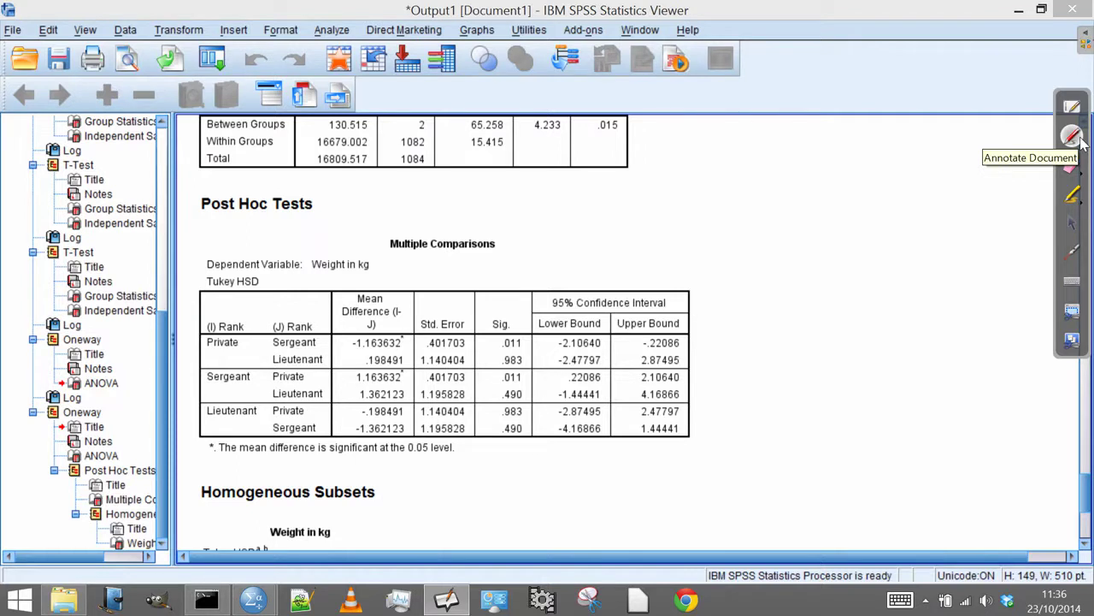
{"action": "mouse_move", "coordinate": [385, 288]}
{"action": "left_mouse_down"}
{"action": "mouse_move", "coordinate": [382, 331]}
{"action": "mouse_move", "coordinate": [386, 287]}
{"action": "left_mouse_up"}
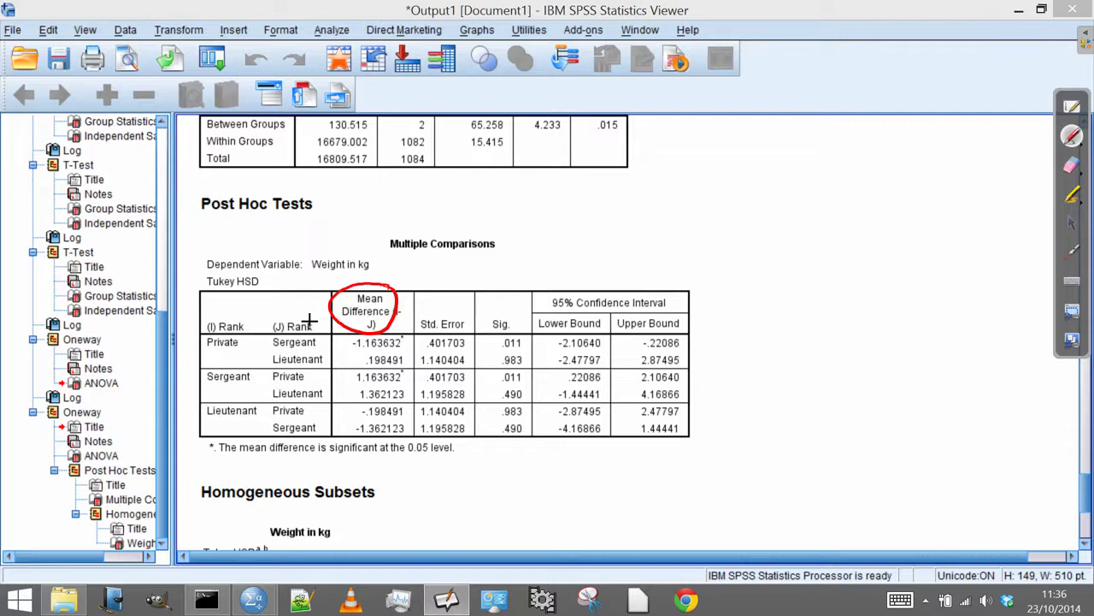
{"action": "left_click_drag", "start_coordinate": [242, 342], "coordinate": [267, 342]}
{"action": "mouse_move", "coordinate": [604, 322]}
{"action": "left_mouse_down"}
{"action": "mouse_move", "coordinate": [546, 312]}
{"action": "mouse_move", "coordinate": [541, 347]}
{"action": "mouse_move", "coordinate": [603, 316]}
{"action": "left_mouse_up"}
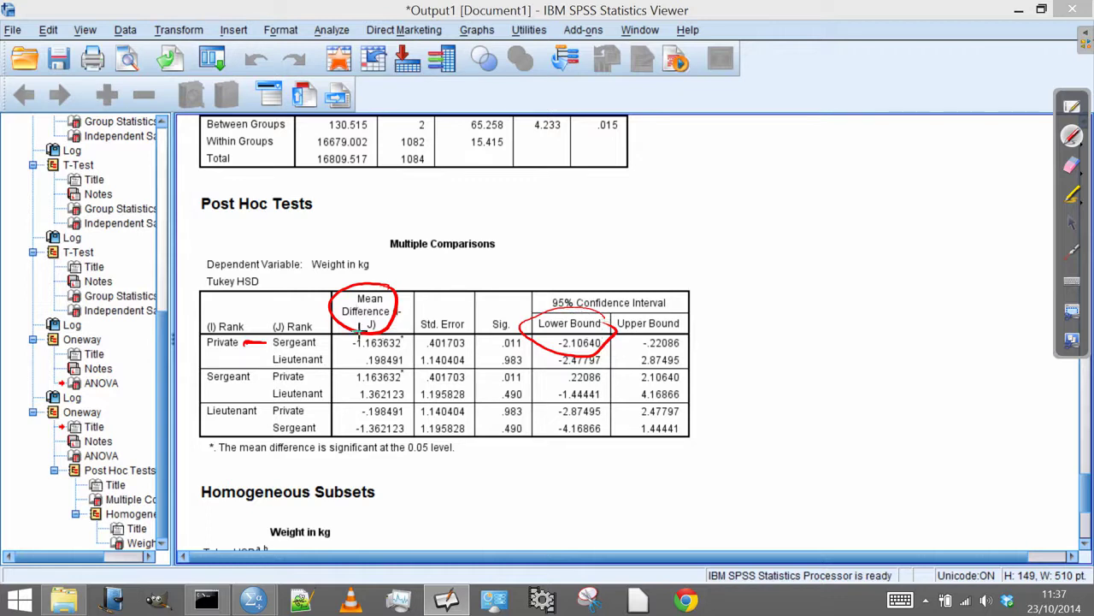
{"action": "mouse_move", "coordinate": [407, 332]}
{"action": "left_mouse_down"}
{"action": "mouse_move", "coordinate": [342, 338]}
{"action": "mouse_move", "coordinate": [359, 350]}
{"action": "mouse_move", "coordinate": [412, 338]}
{"action": "left_mouse_up"}
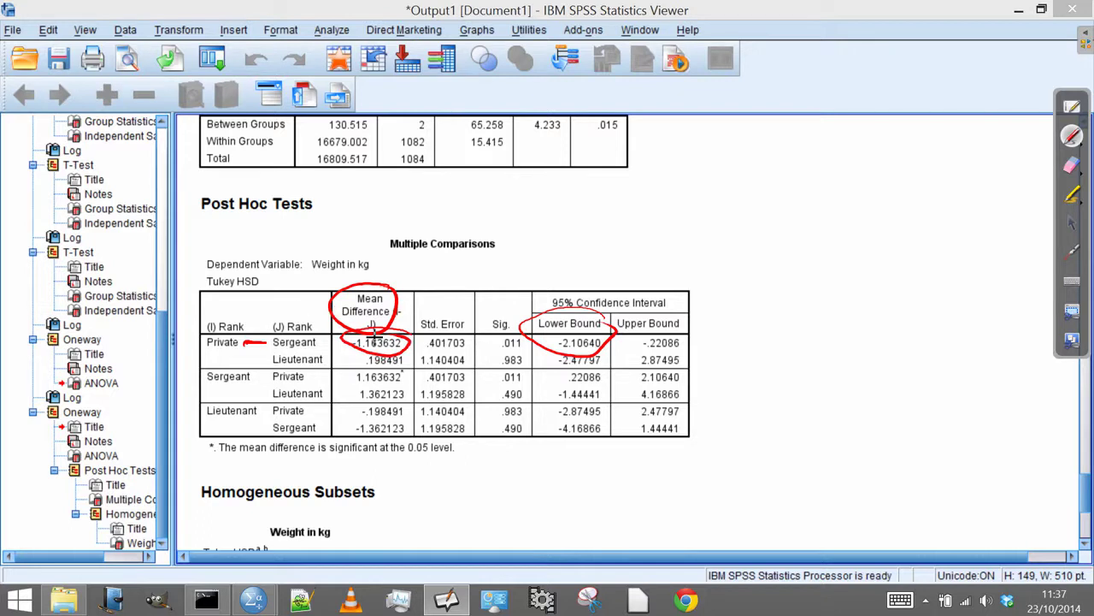